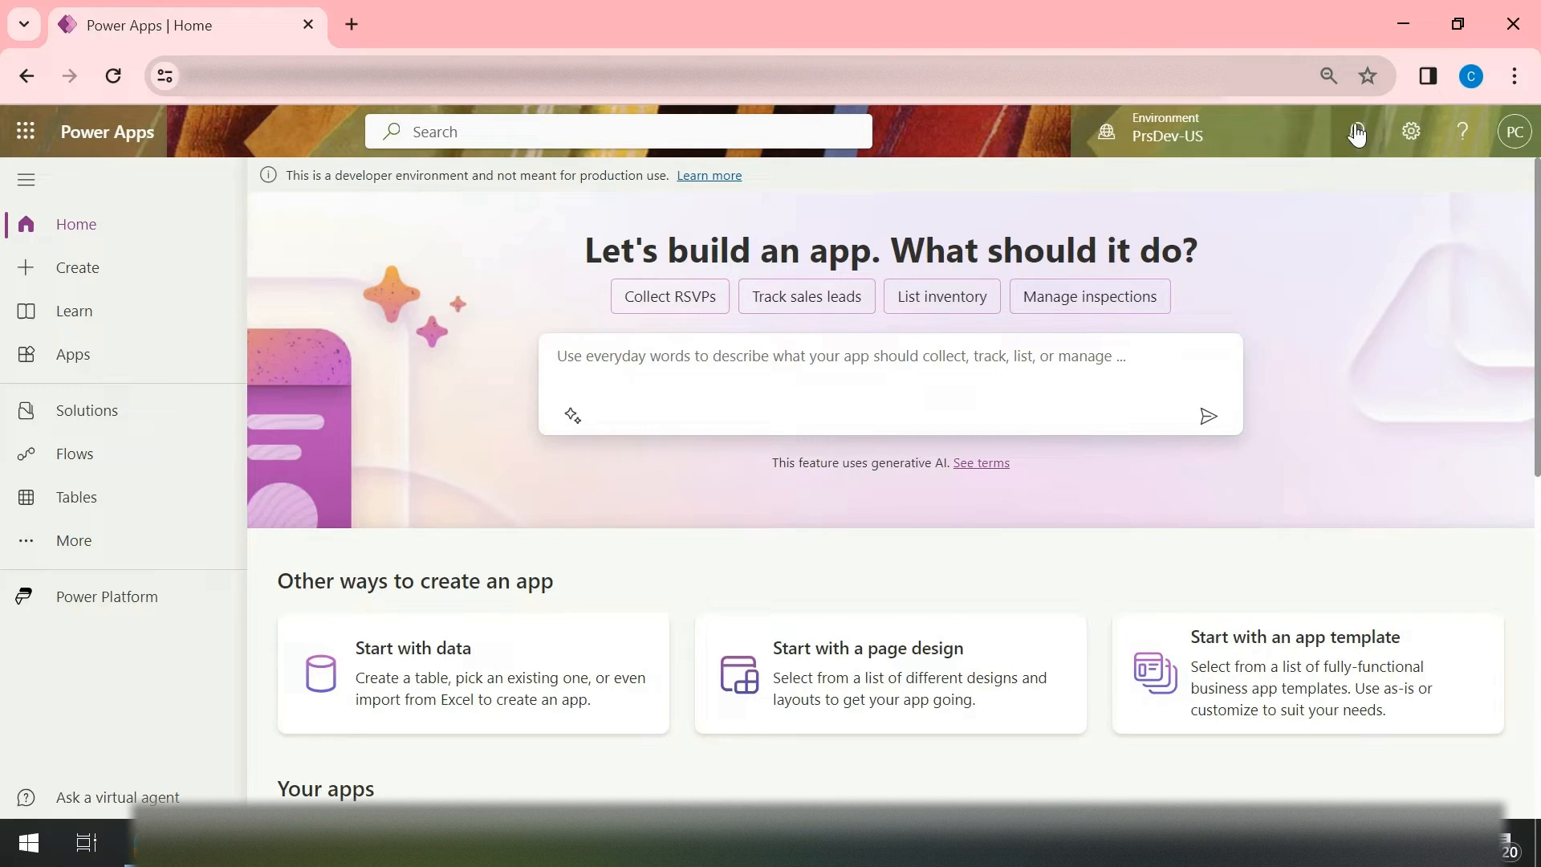
Step: Go from Power Apps to the Power Platform admin center and open its data policies page
click(1410, 133)
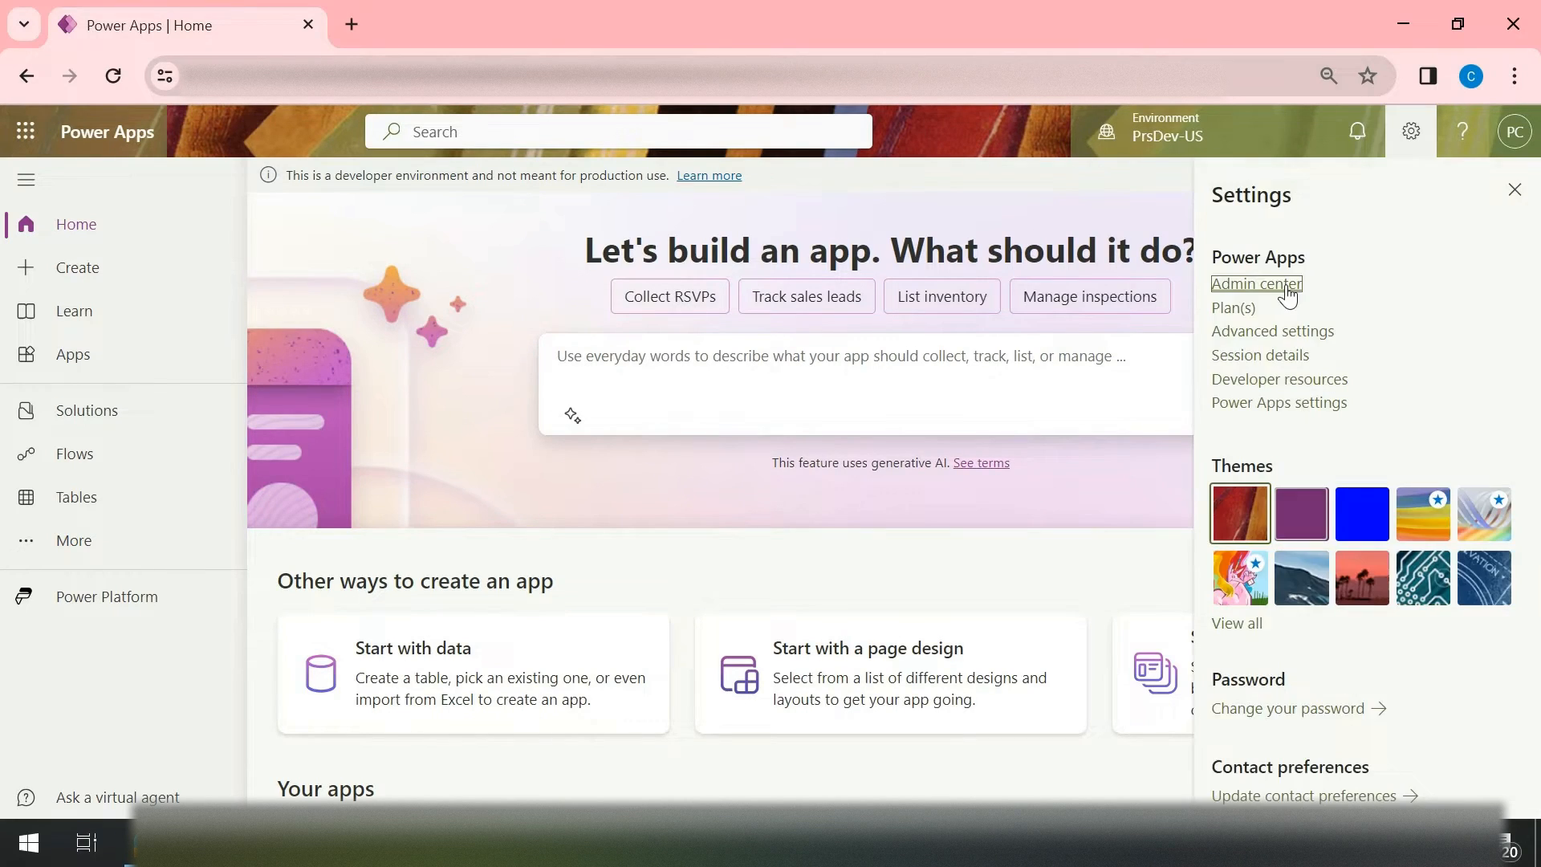
click(1257, 285)
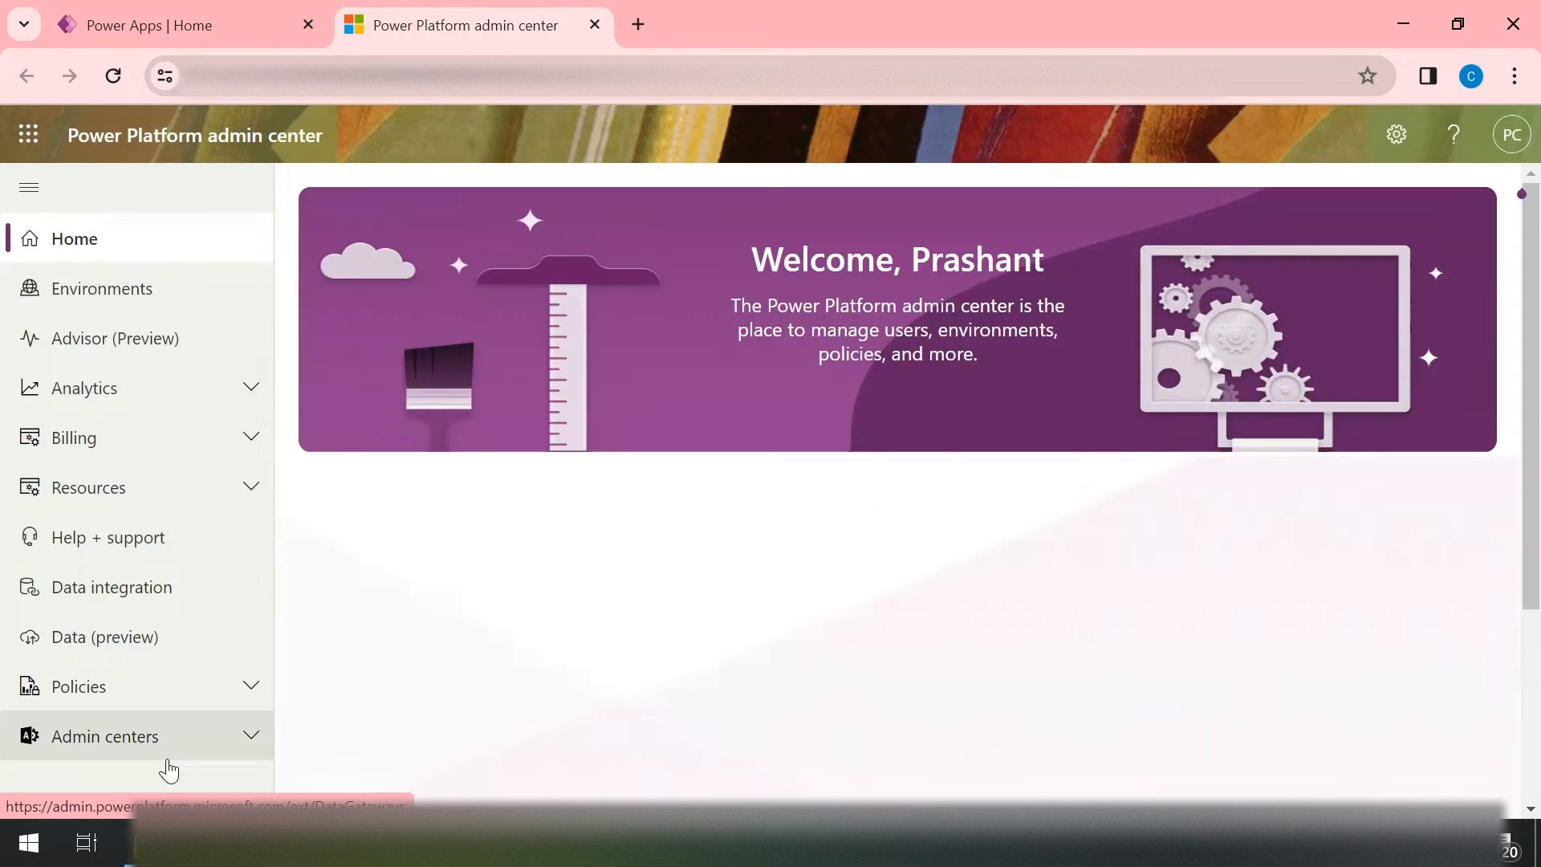
click(186, 700)
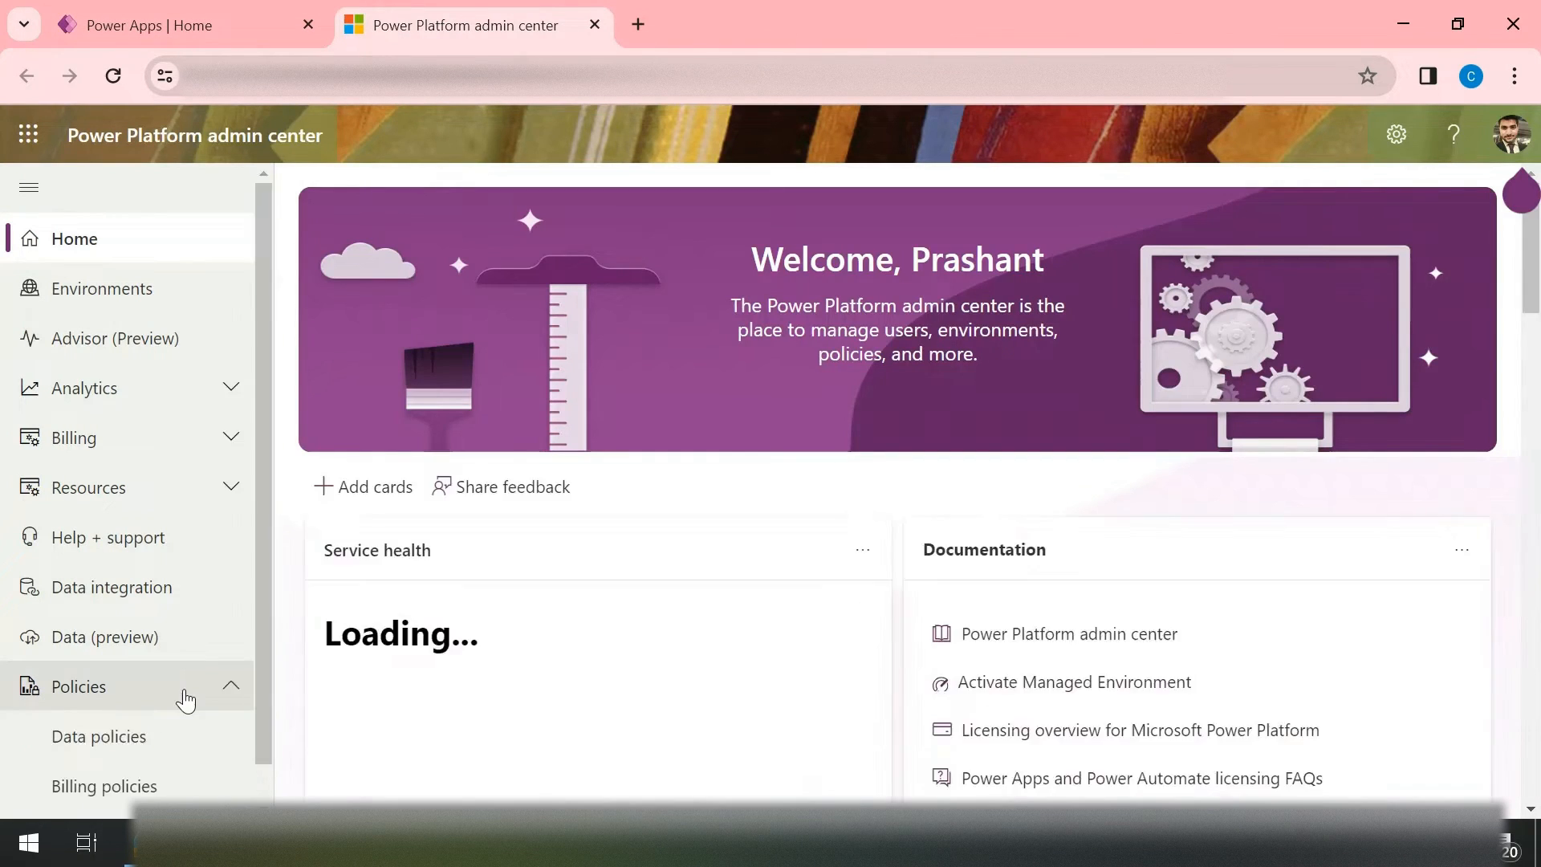
click(112, 751)
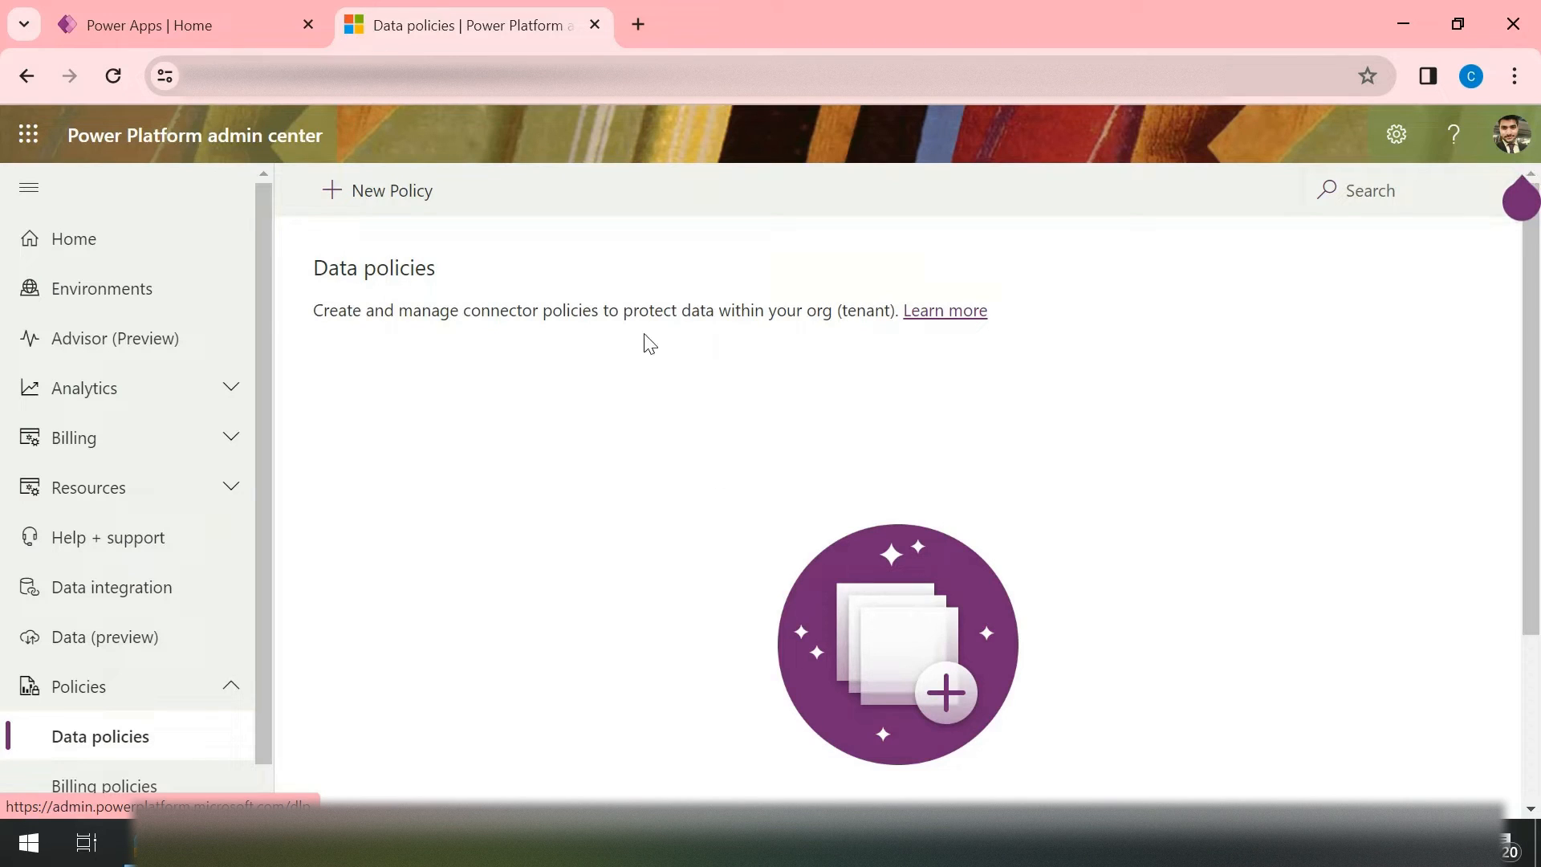
Step: Start a new data policy named "Prs_block-http-url" and continue to the environment selection
click(388, 200)
click(688, 395)
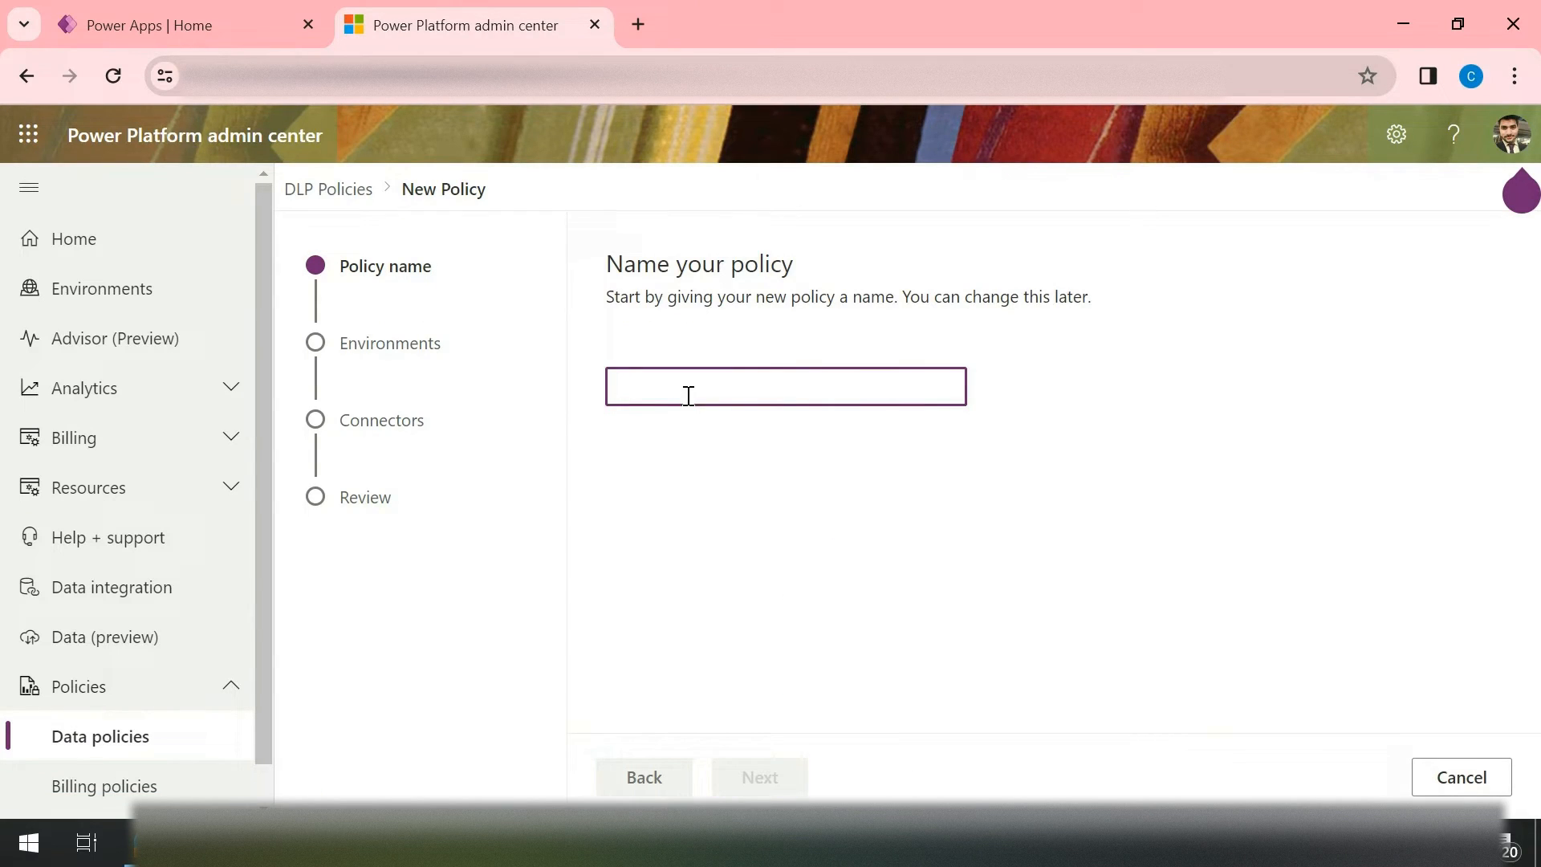
text(Prs)
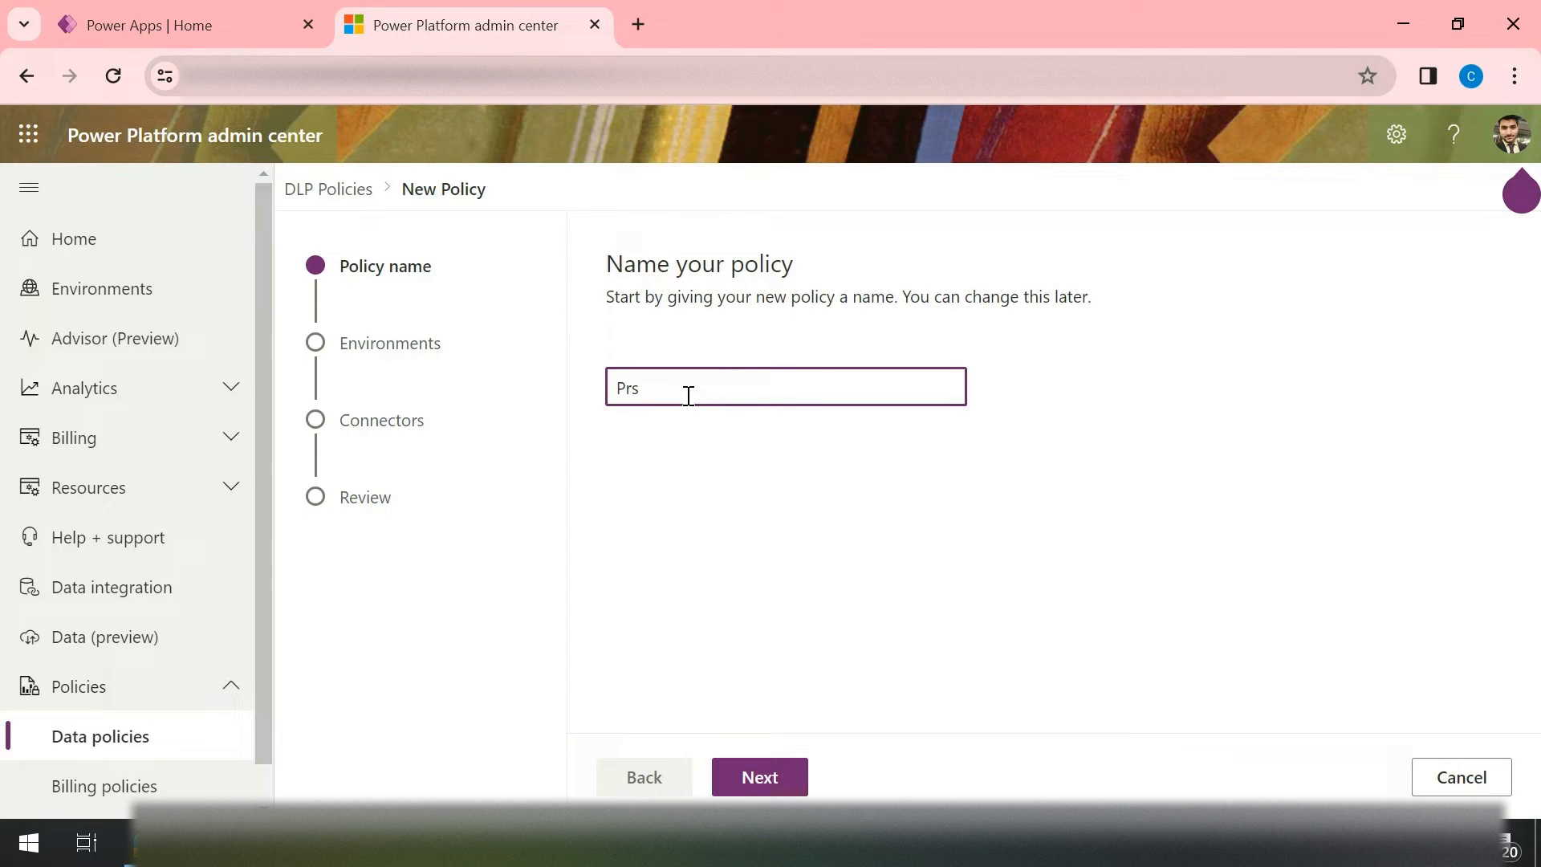
text(_block-http-ul)
key(BackSpace)
text(rl)
click(759, 778)
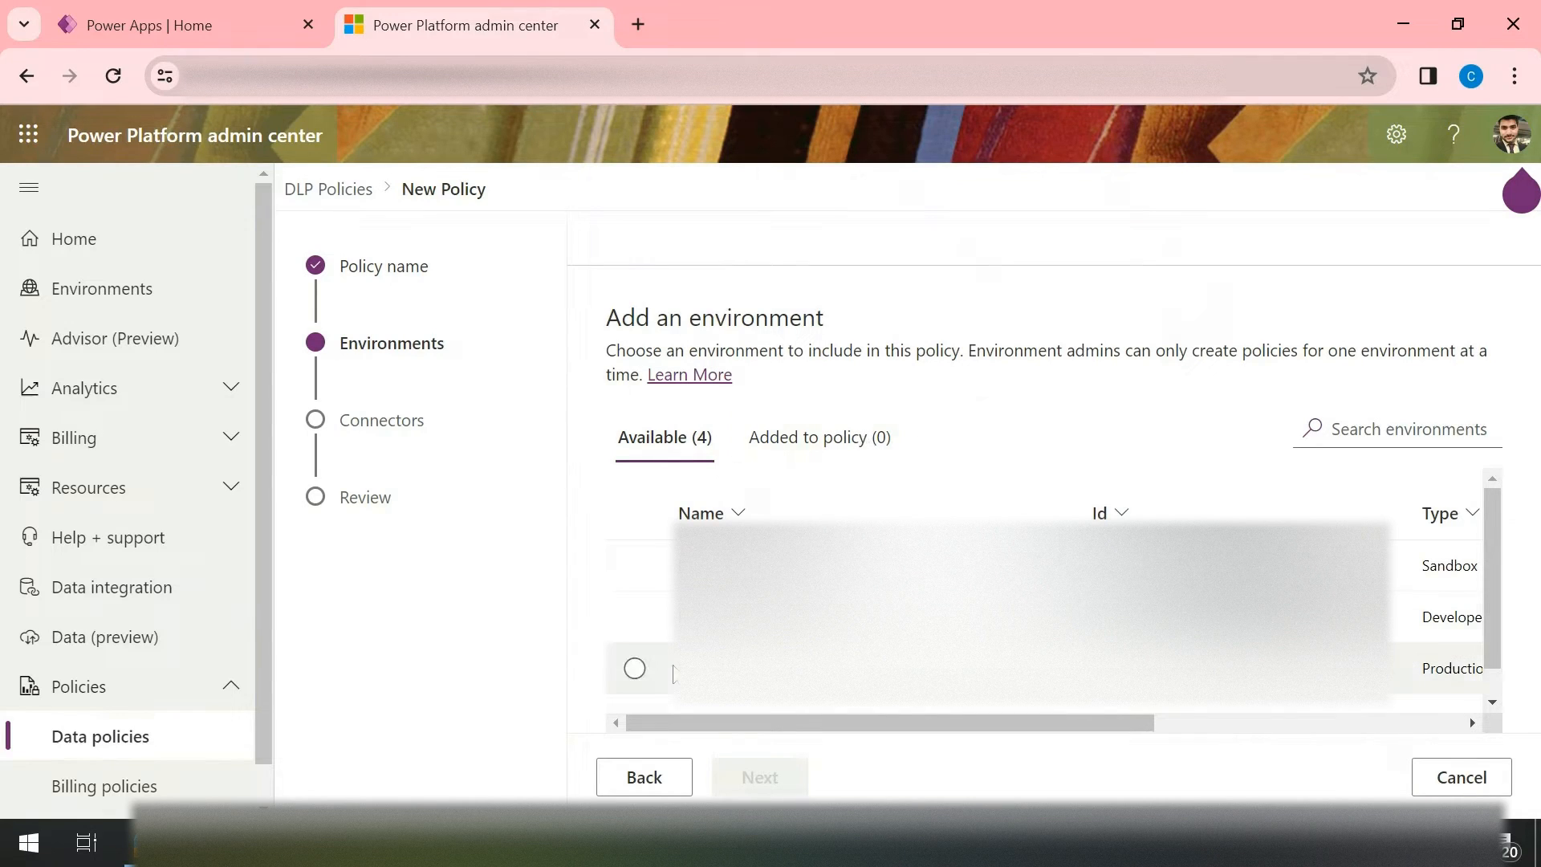
Step: Add only the Developer-type environment to the policy, review the added environments and continue to connector assignment
click(634, 617)
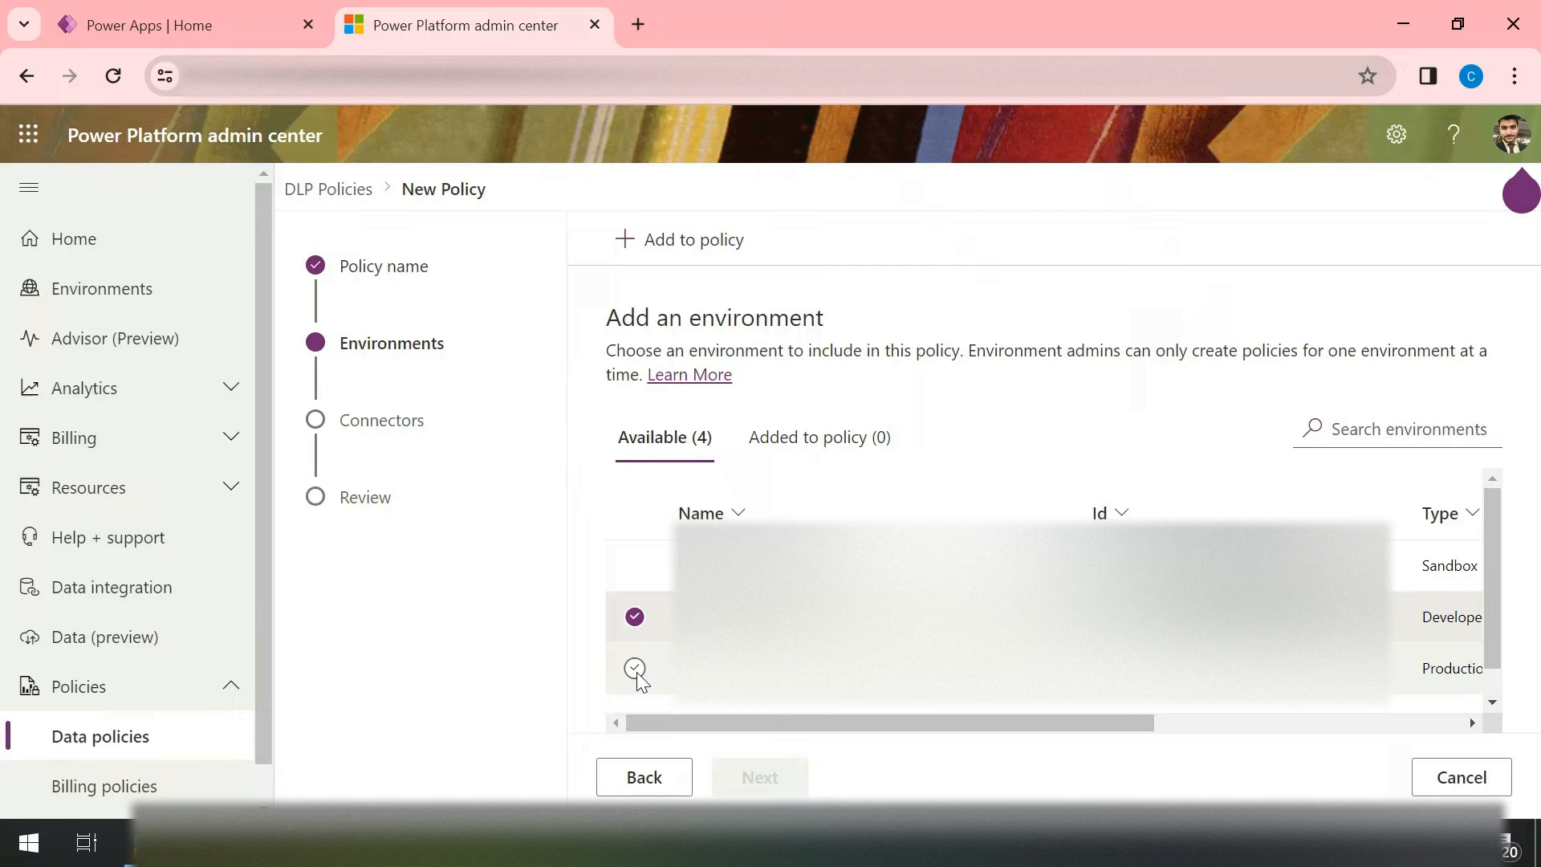
click(635, 669)
click(635, 617)
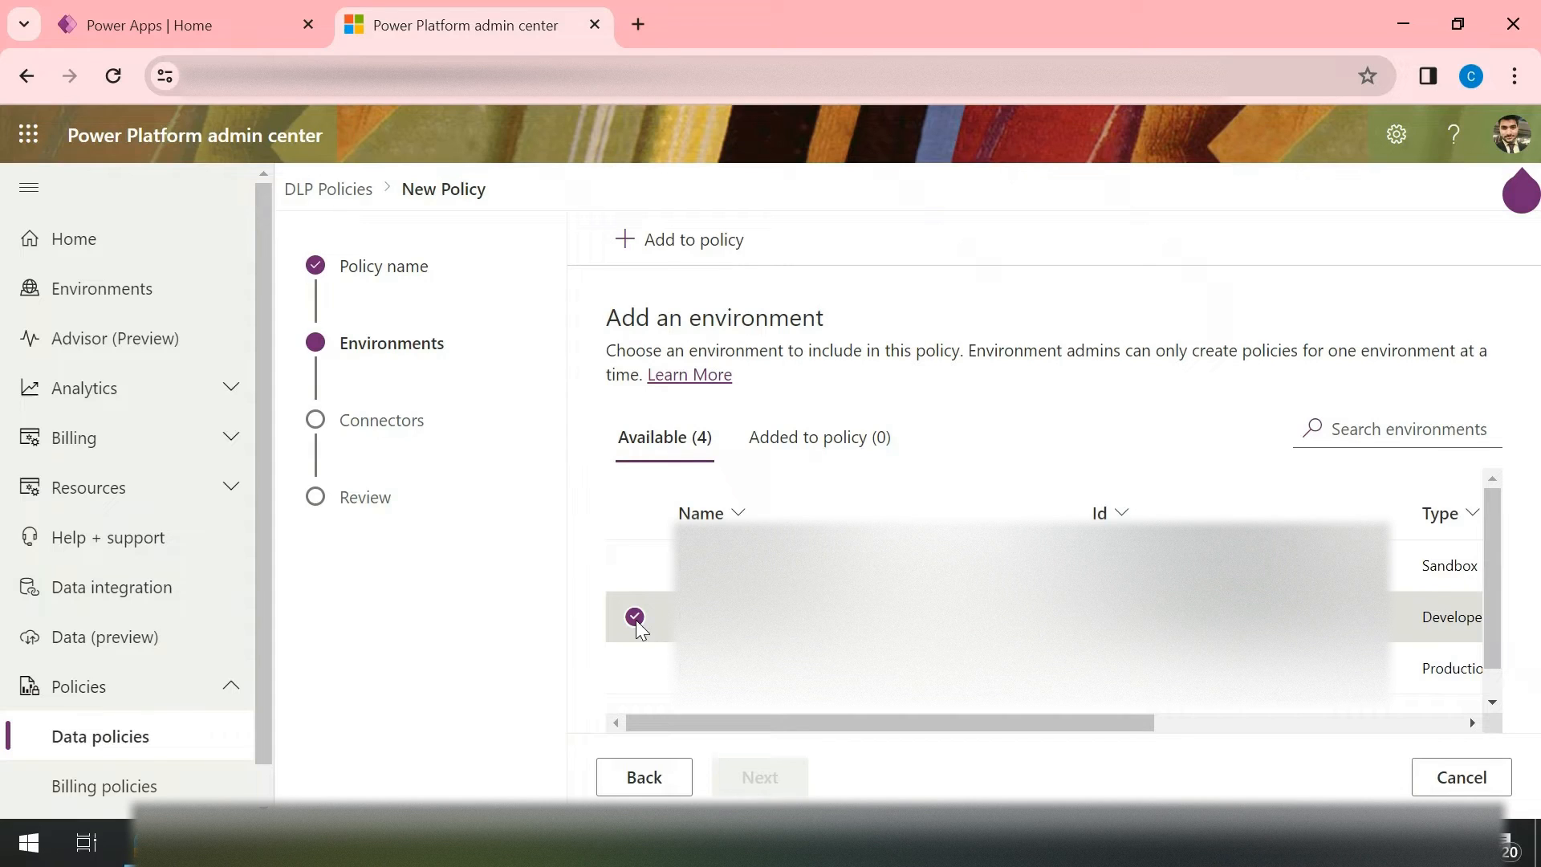
click(677, 241)
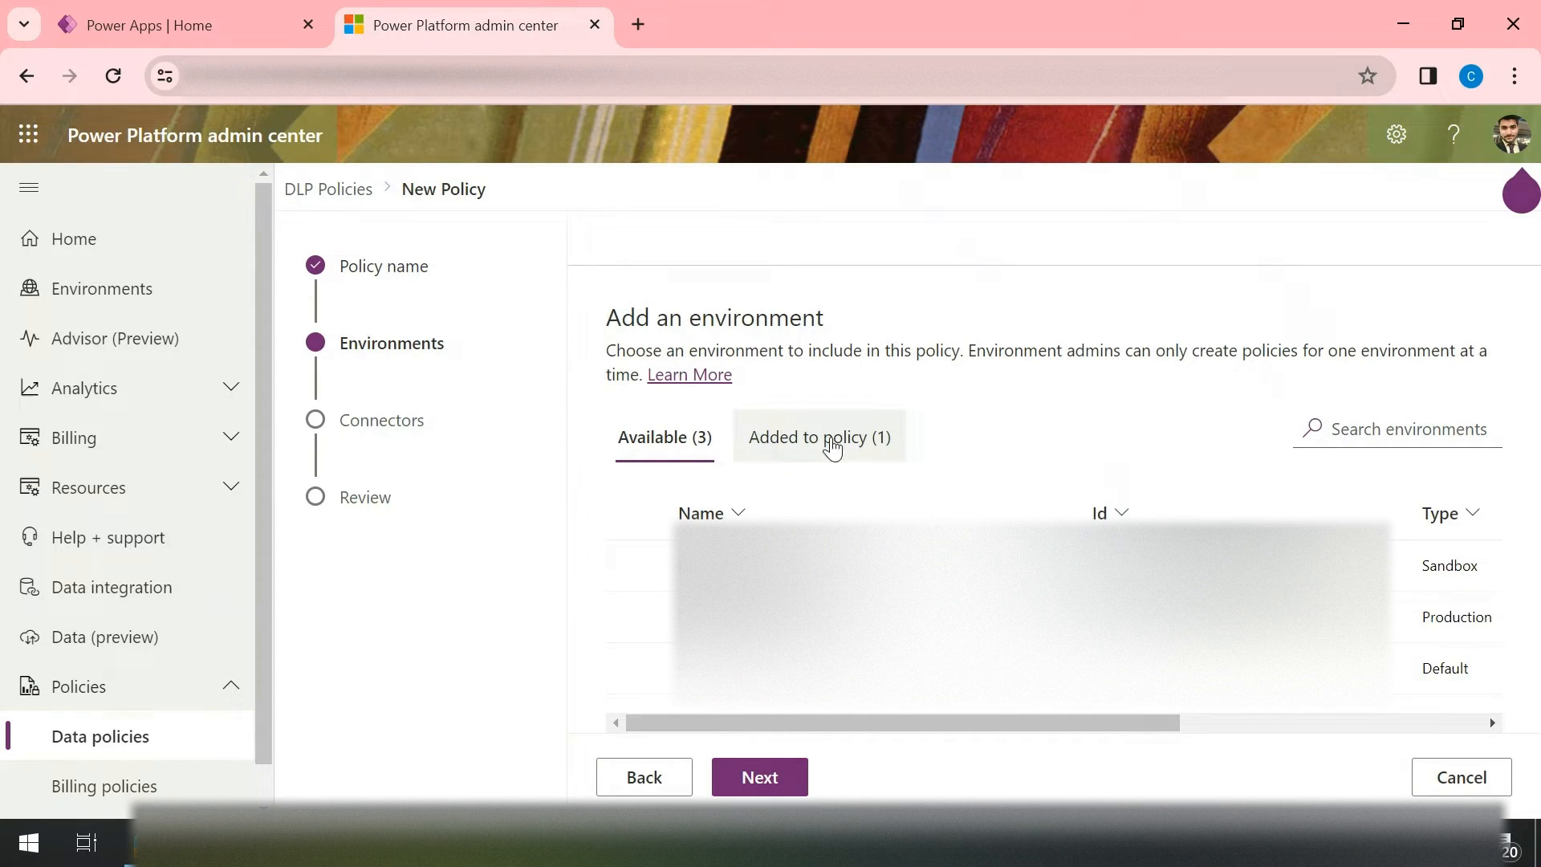
click(832, 447)
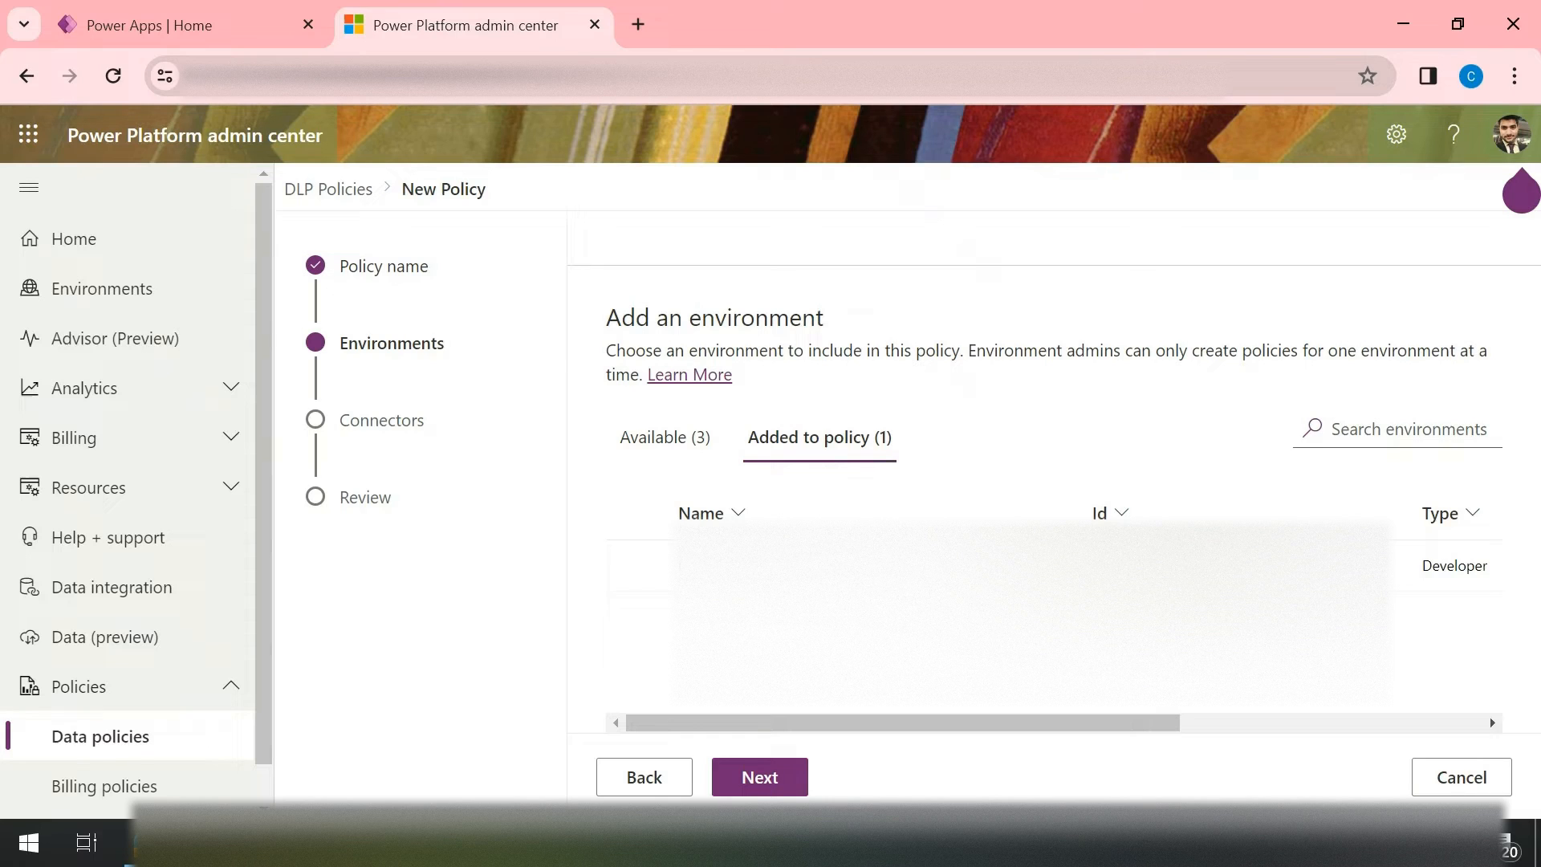
click(759, 777)
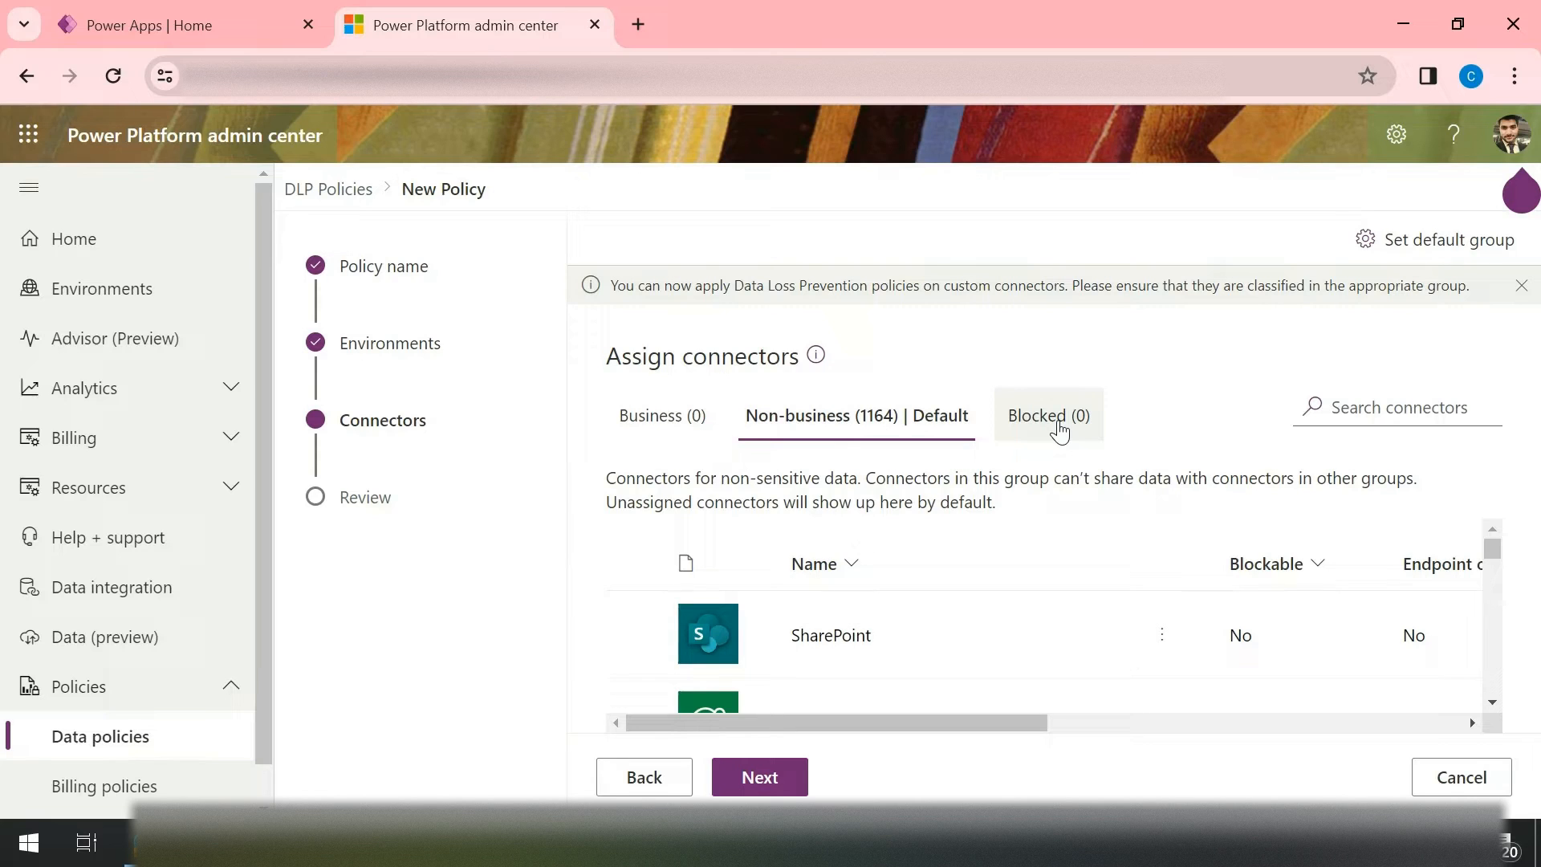
Step: Search the non-business connectors for "http" and block the HTTP connector
click(1390, 413)
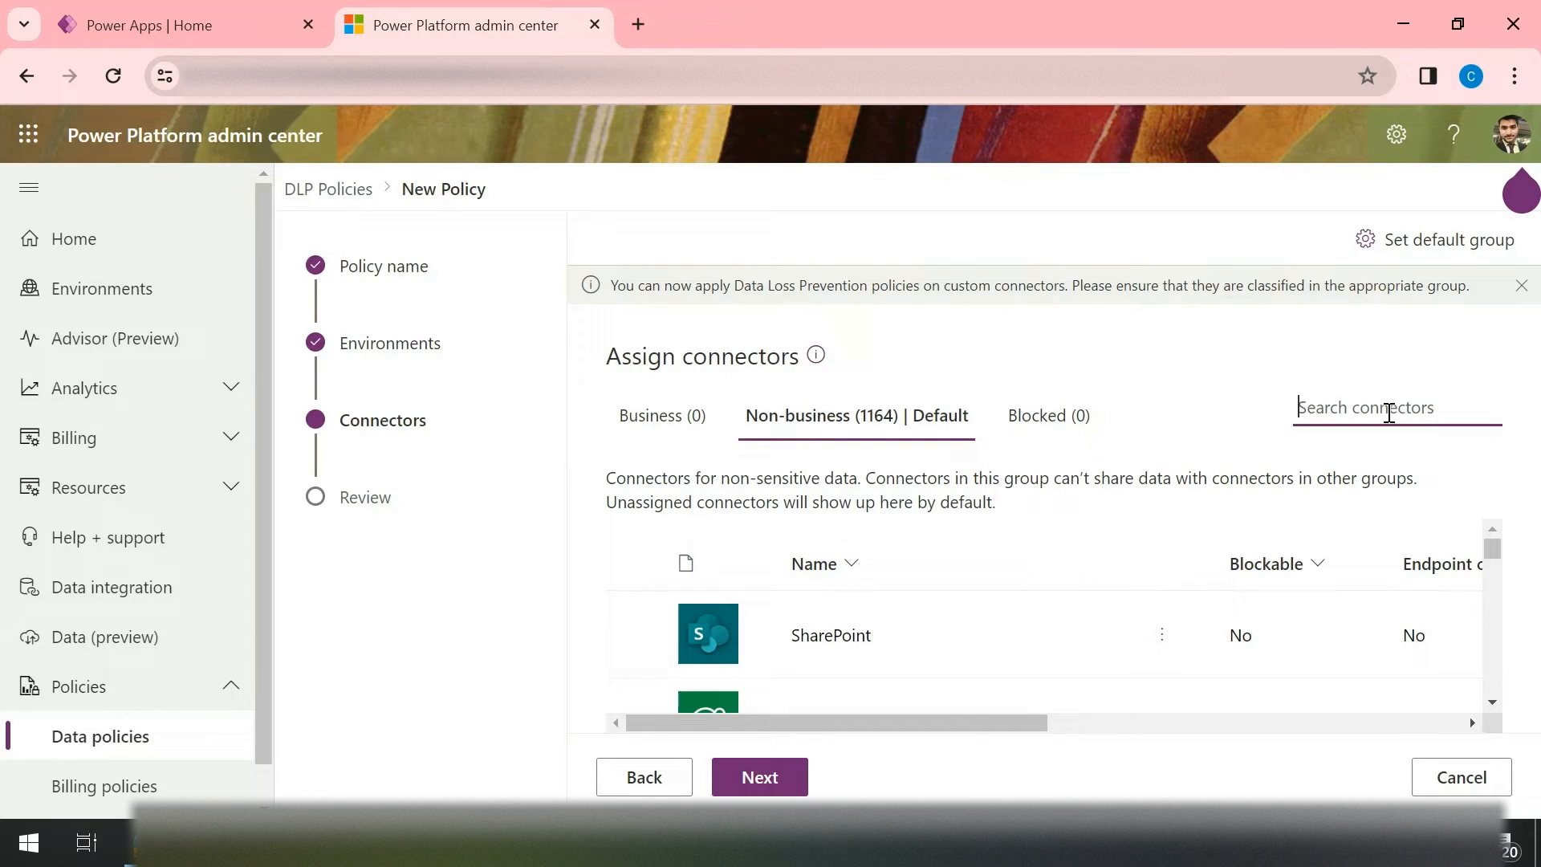
text(http)
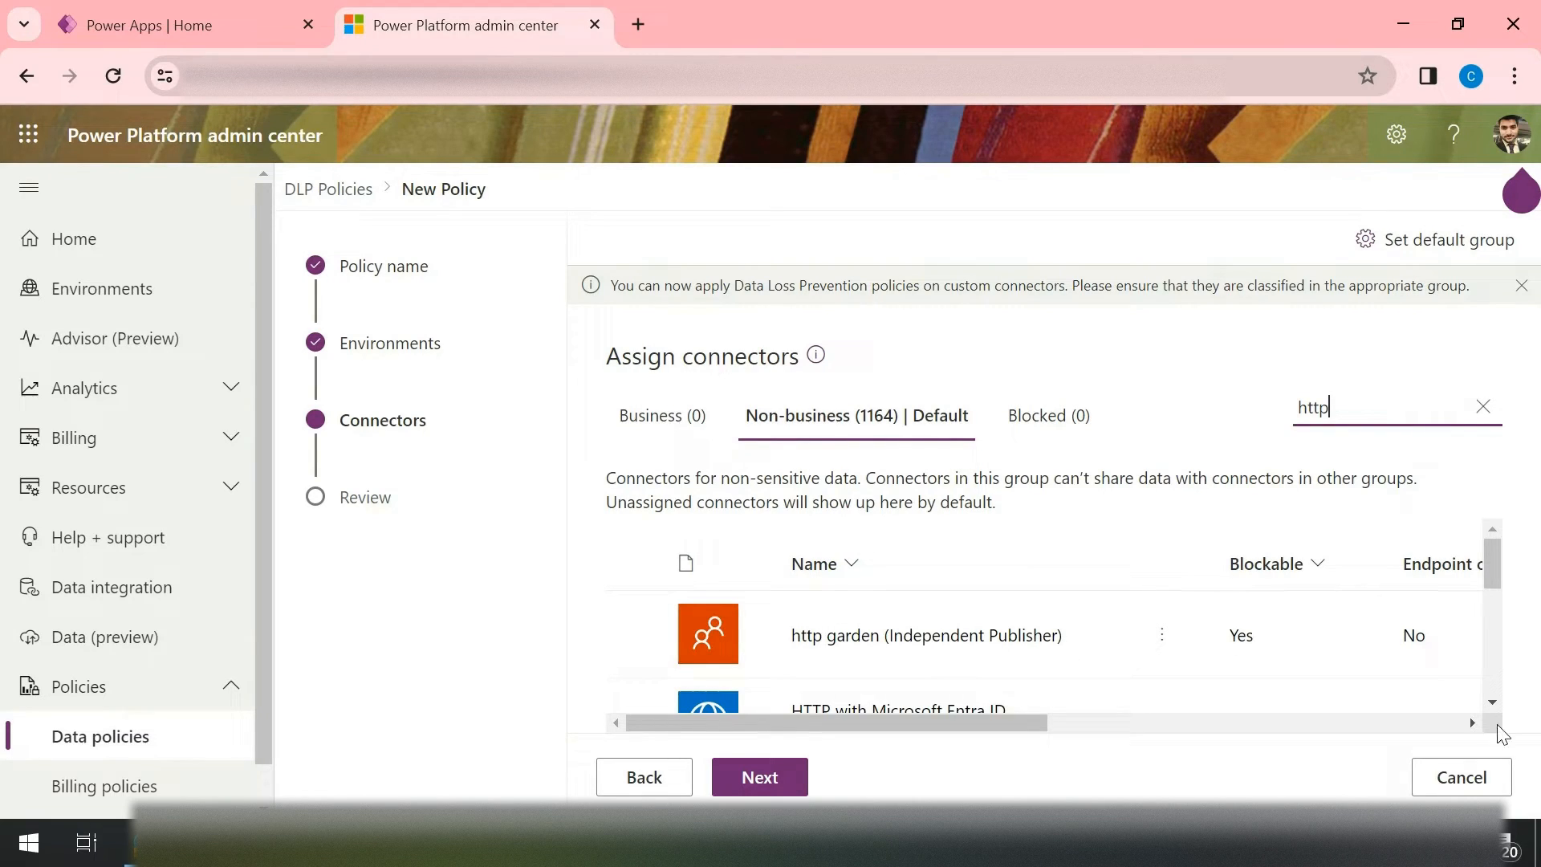
click(1493, 702)
click(1489, 701)
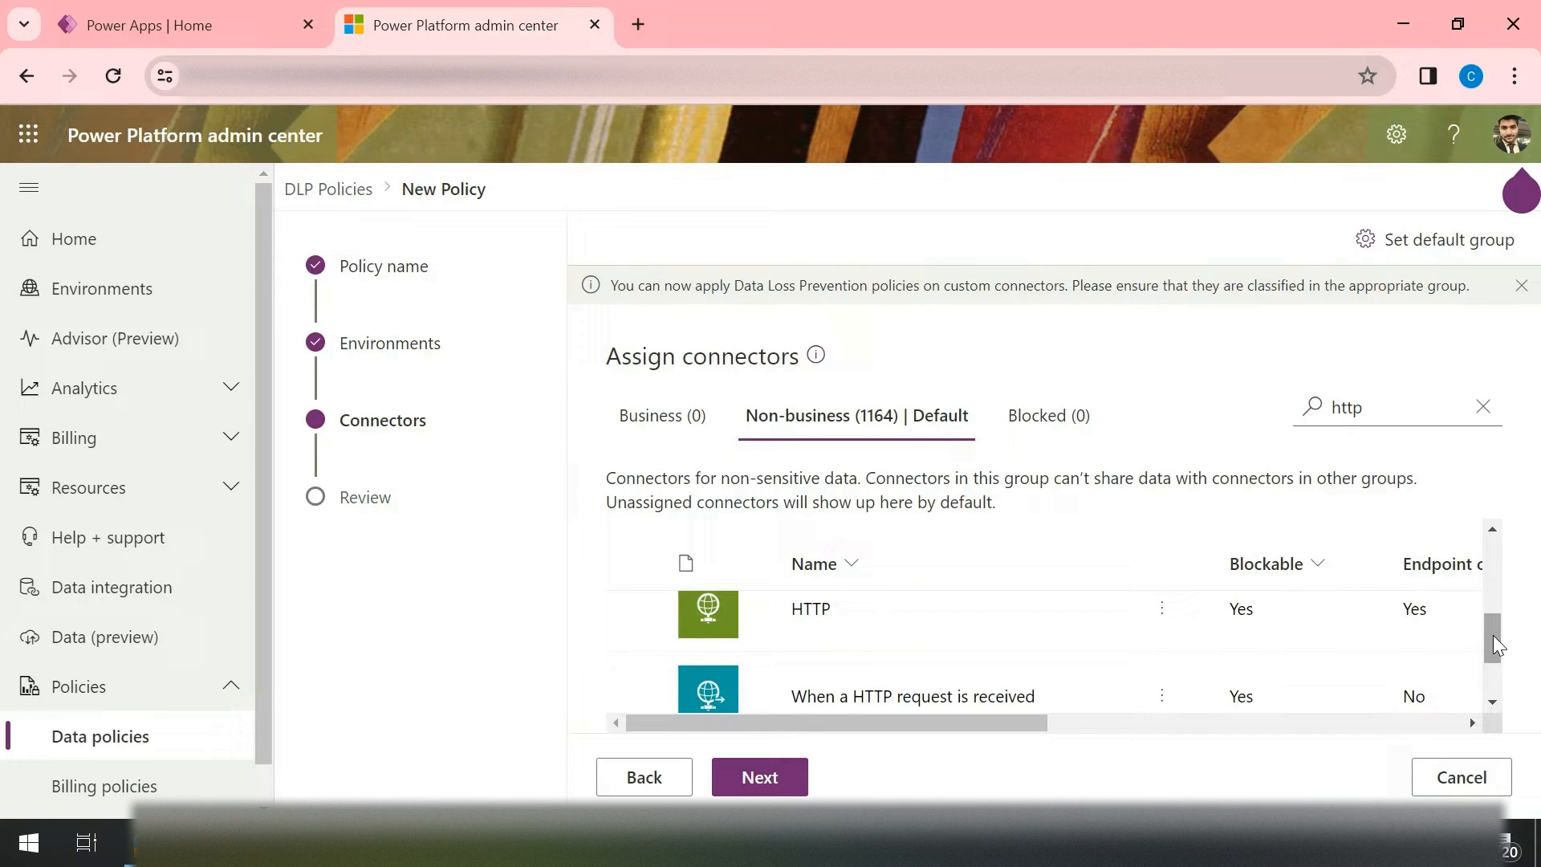
scroll(1437, 602, up, 1)
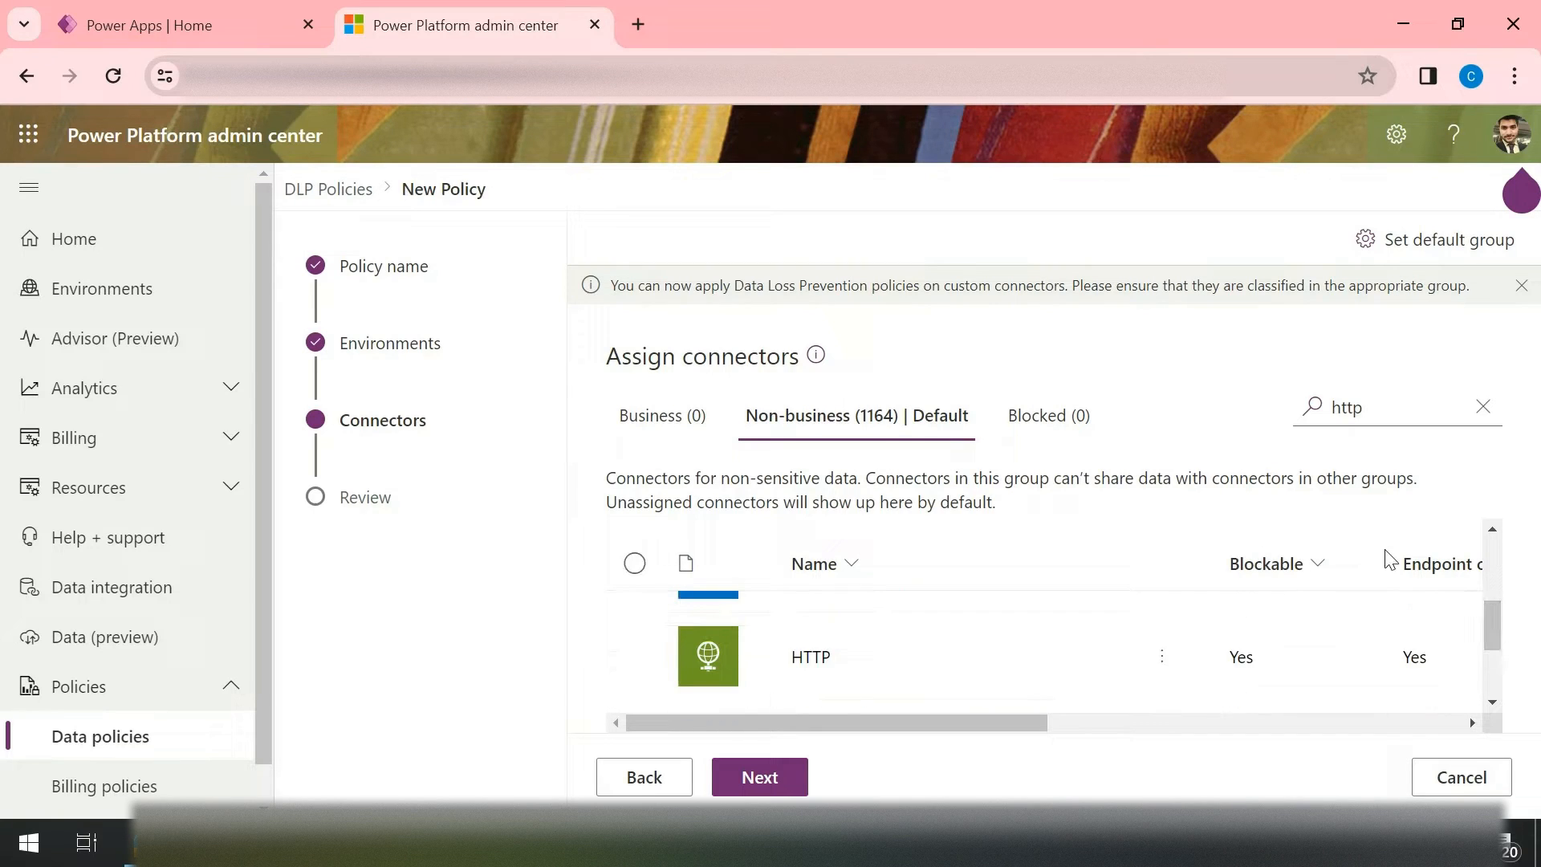
click(635, 657)
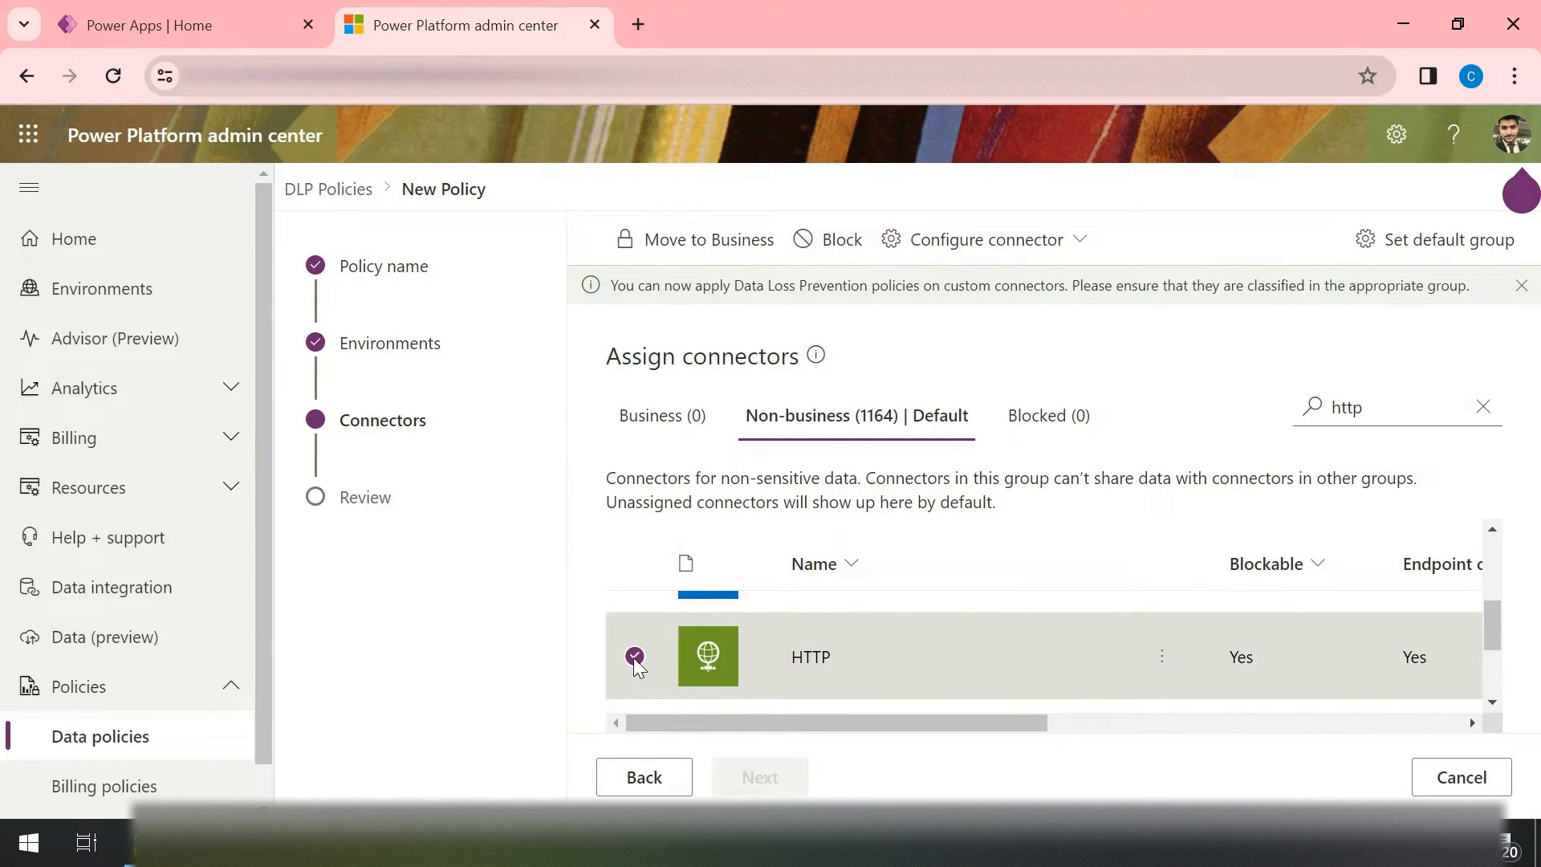
click(840, 261)
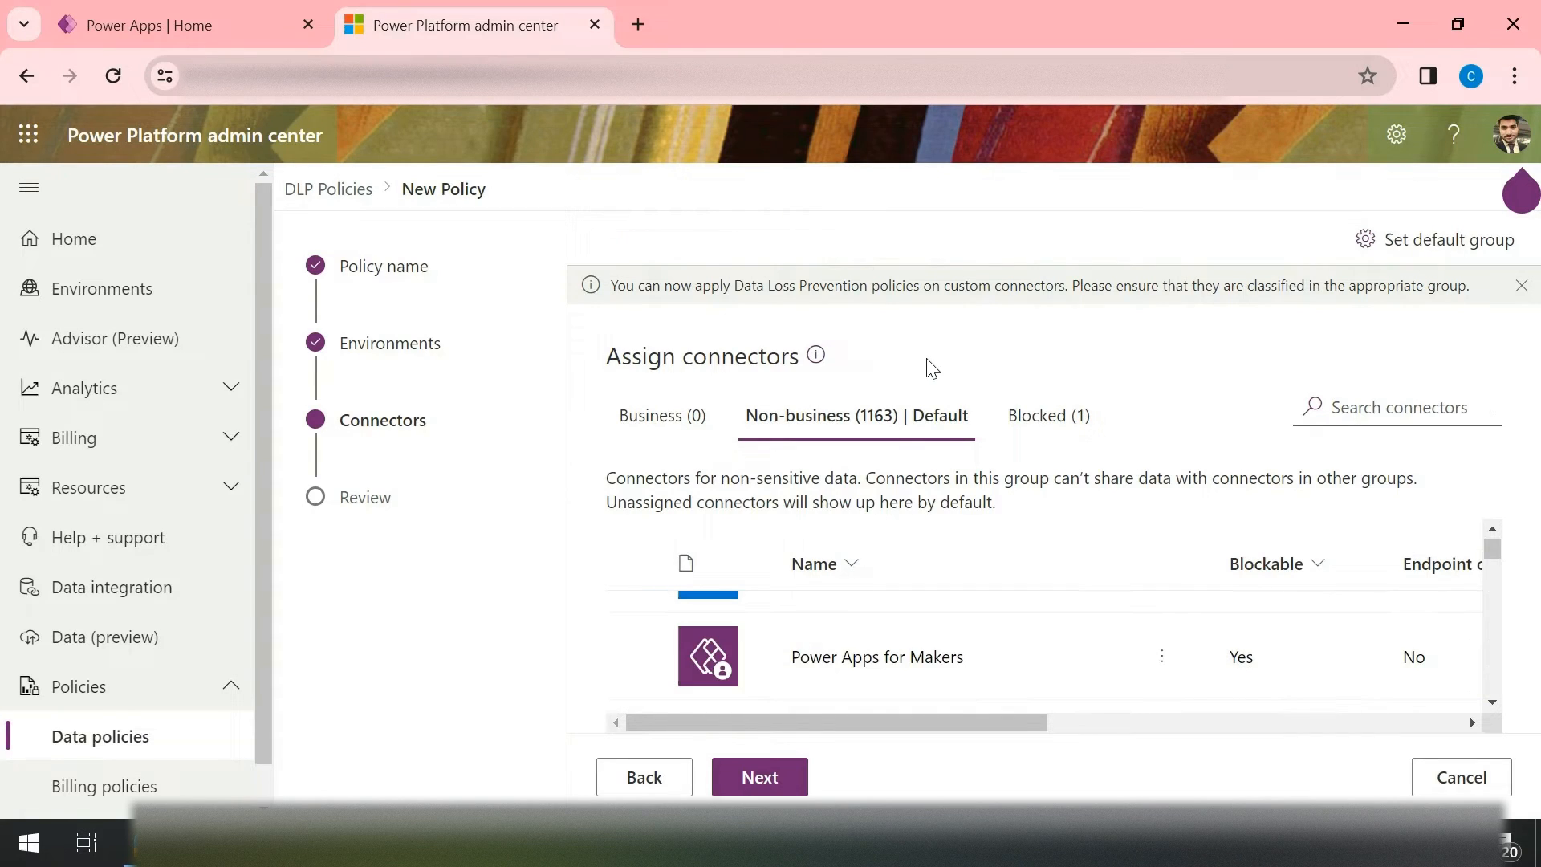
Step: Move the HTTP connector from the blocked group back to the non-business group
click(1033, 415)
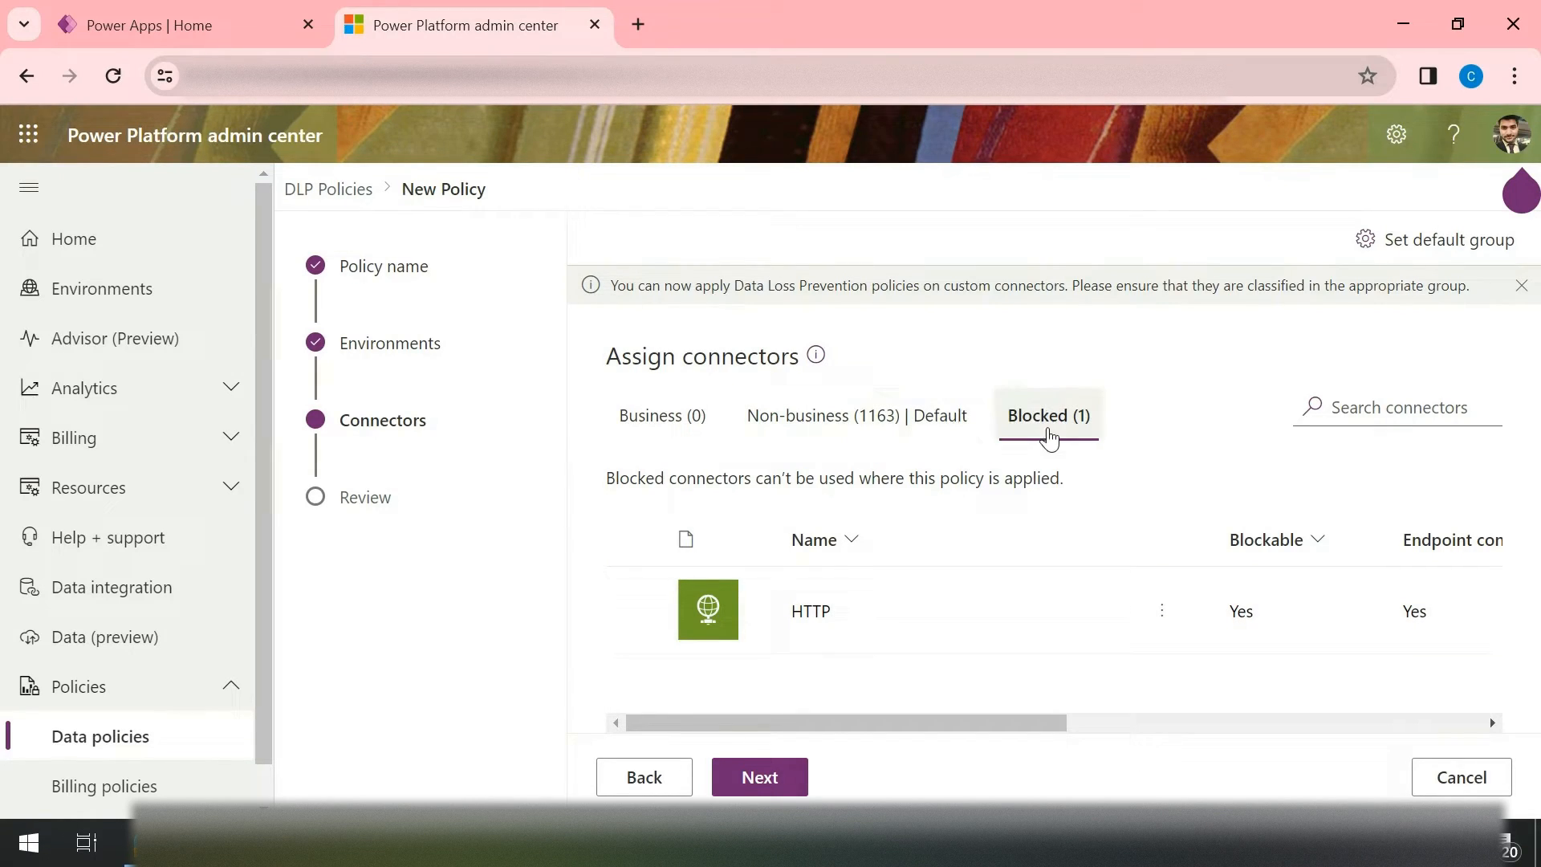
click(634, 612)
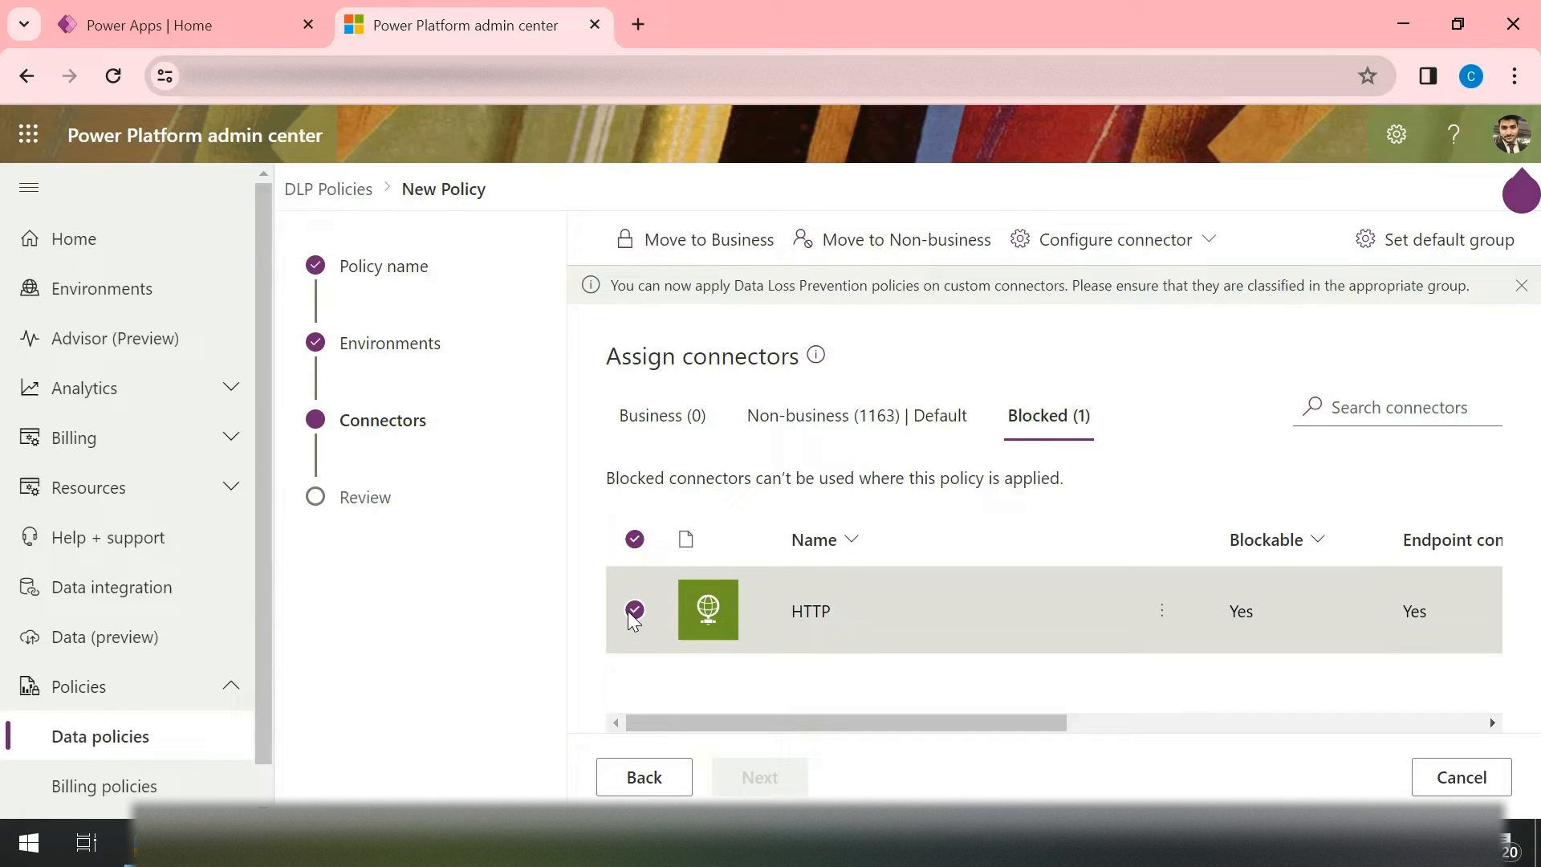
click(888, 244)
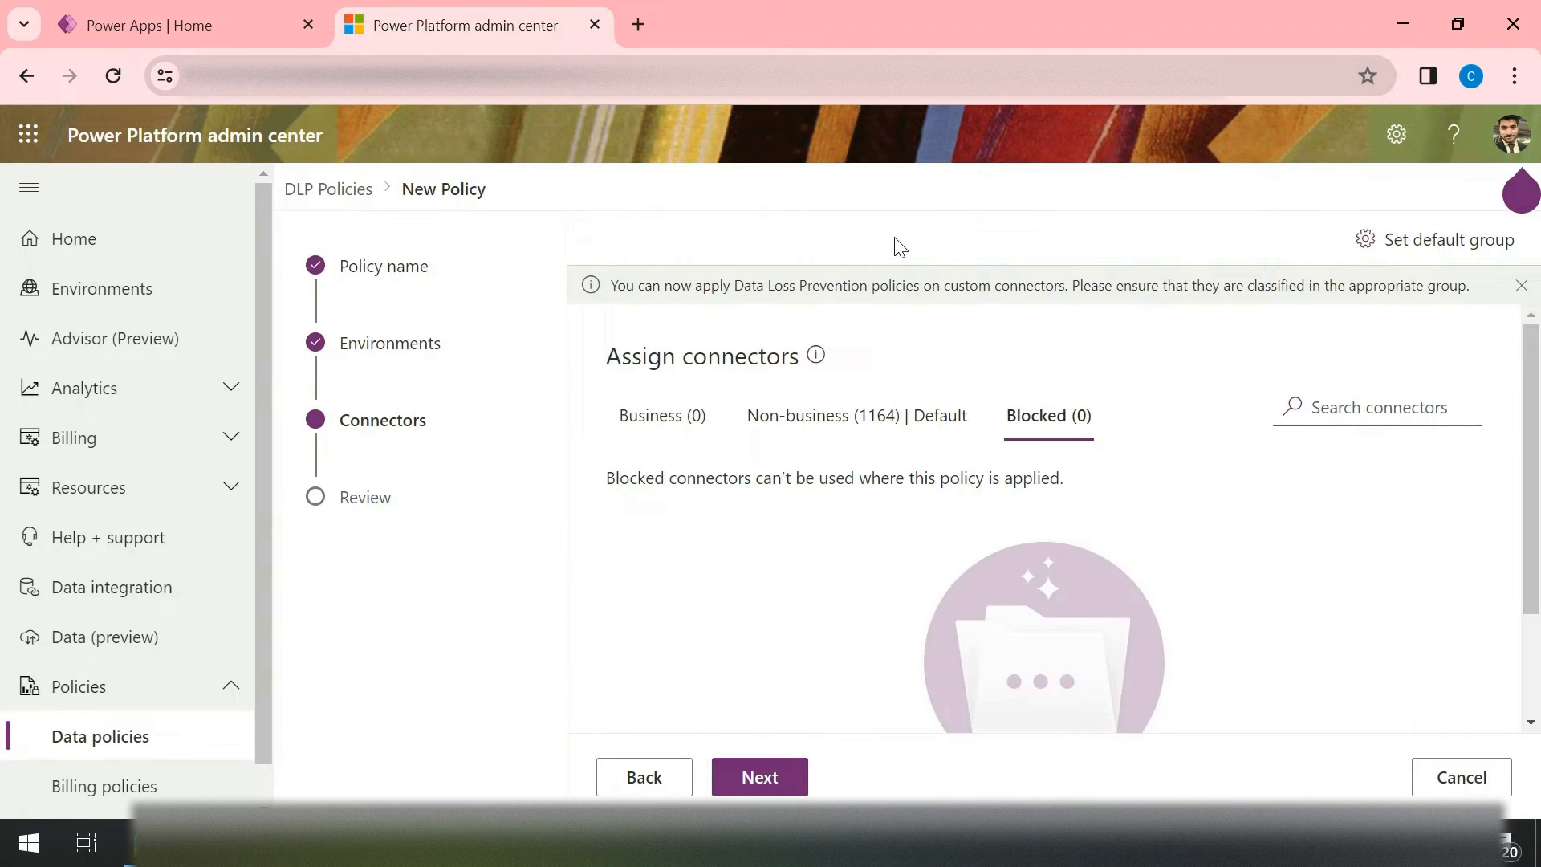
Step: Find the HTTP connector among the non-business connectors by searching "http" and open its connector endpoint configuration
click(882, 412)
click(1429, 403)
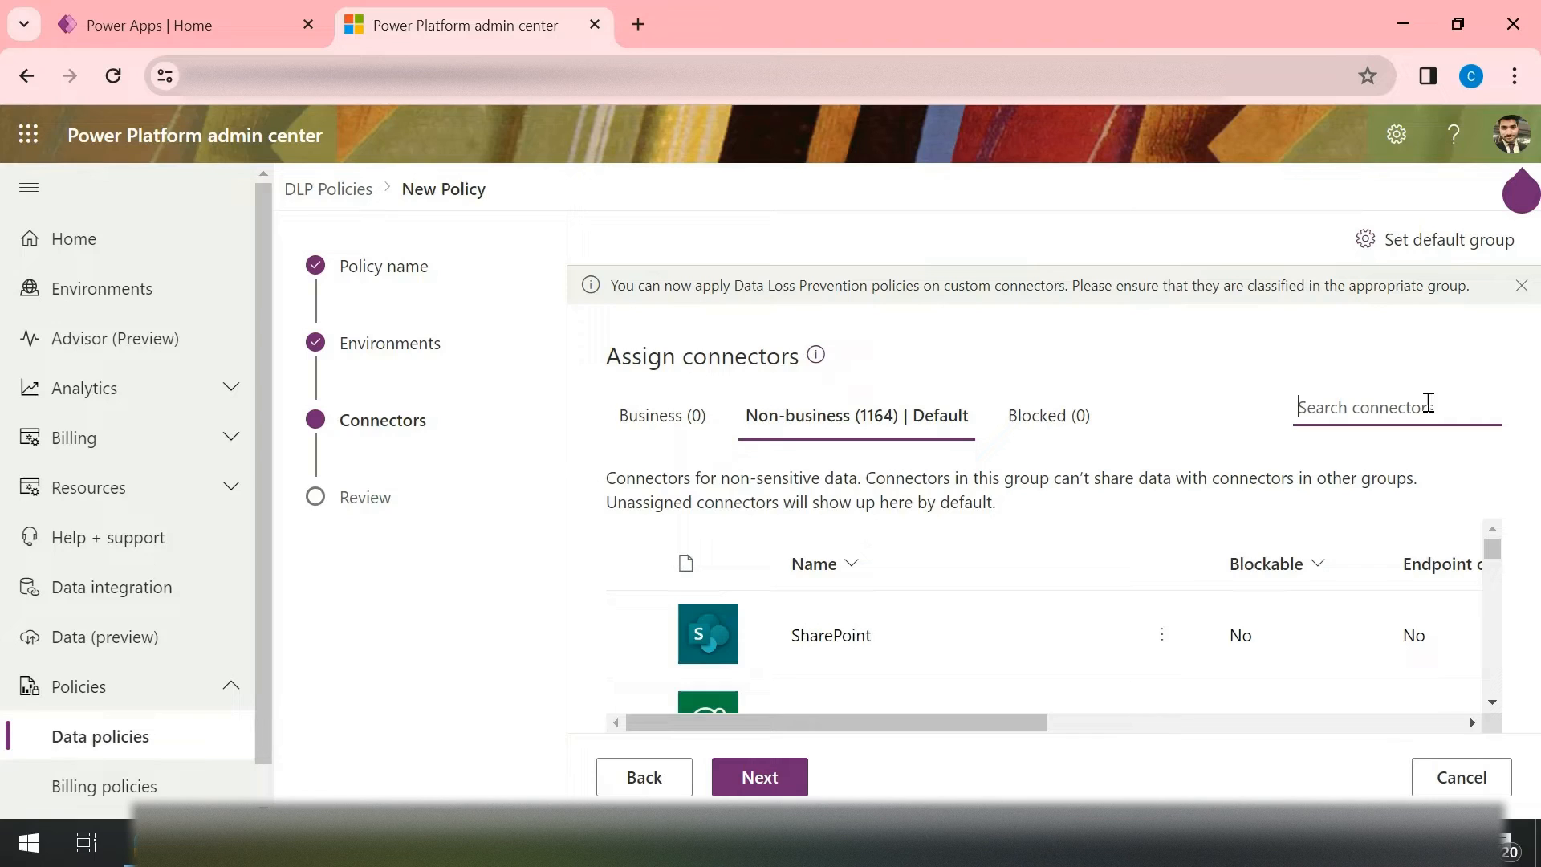
text(http)
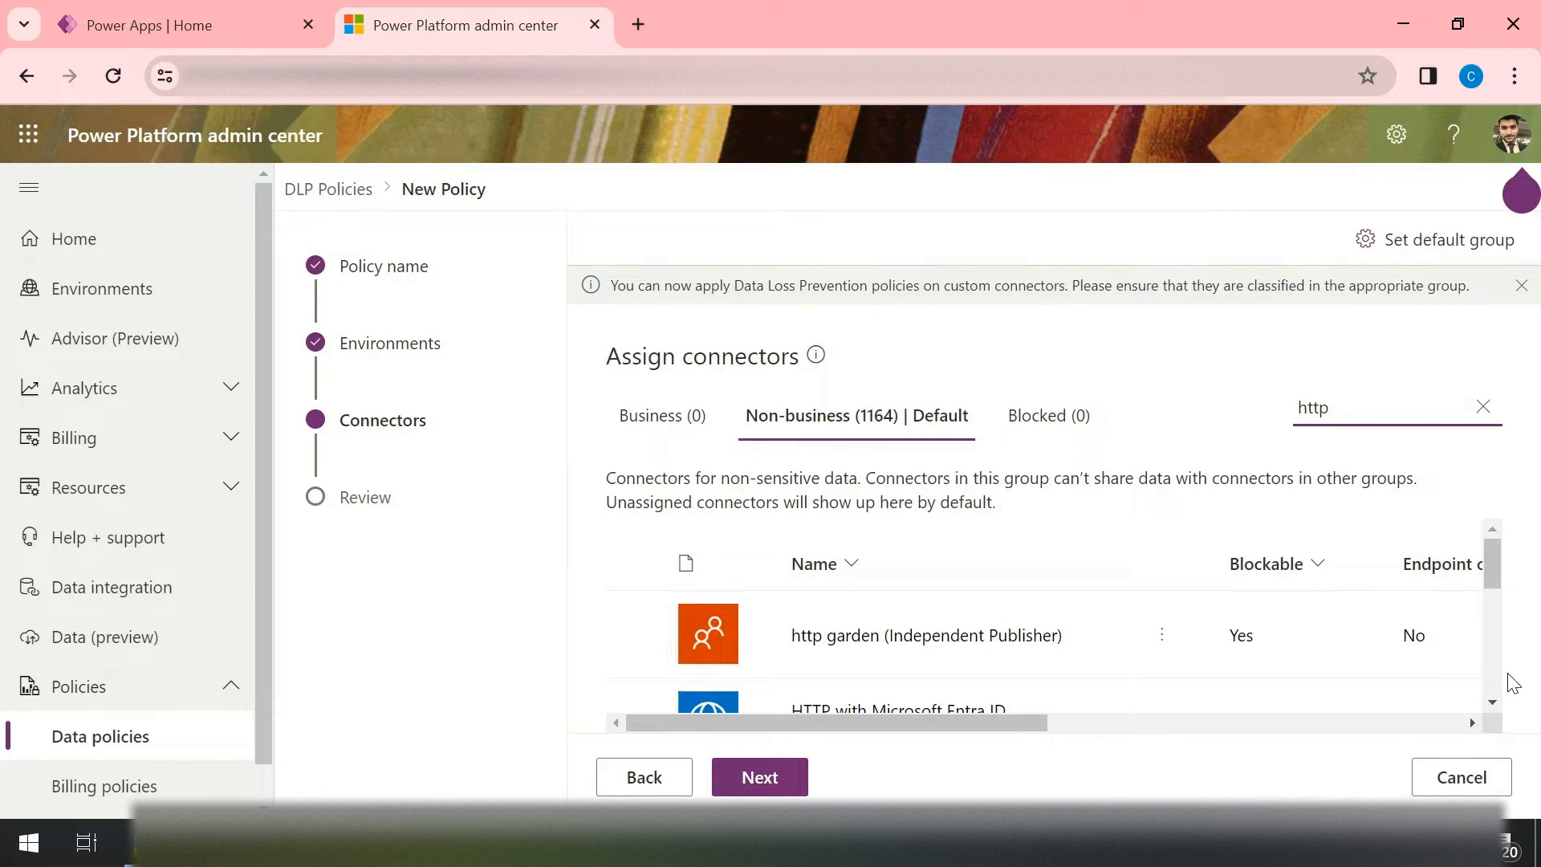
click(1493, 701)
click(1492, 701)
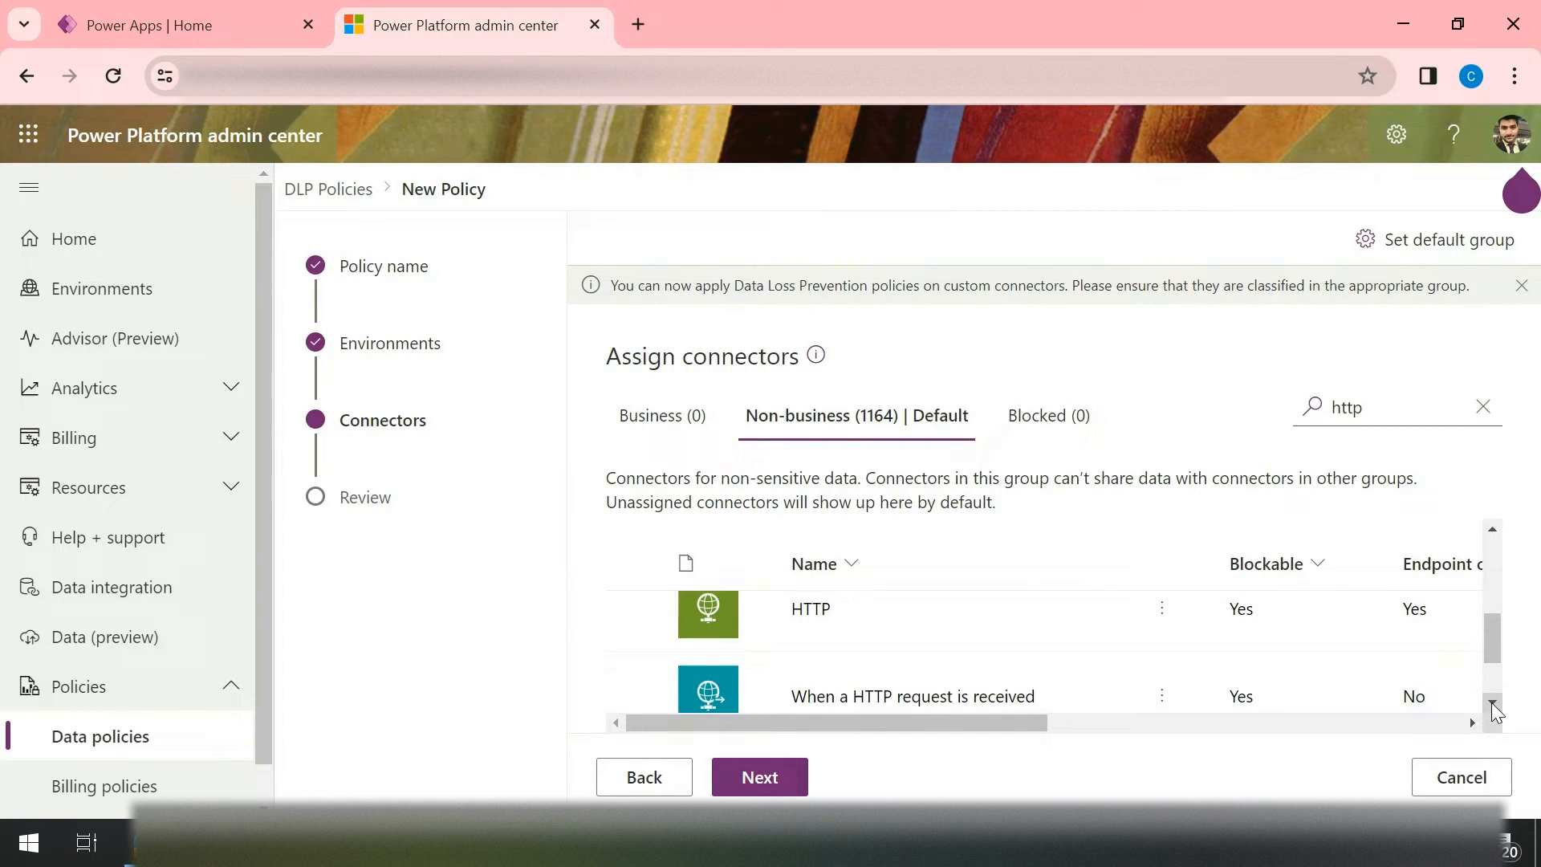
click(636, 608)
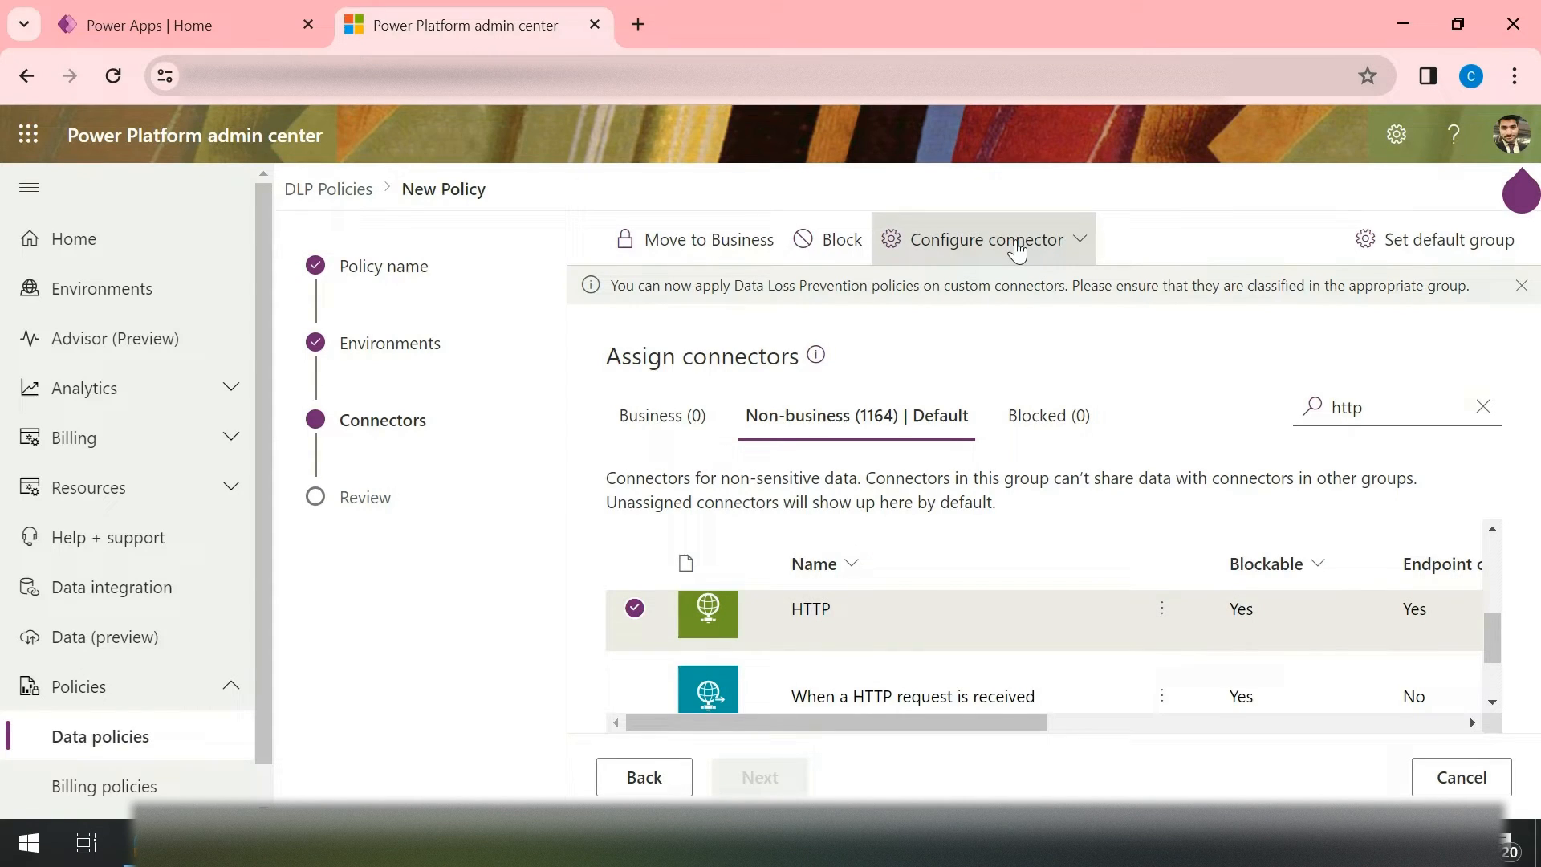
click(1065, 251)
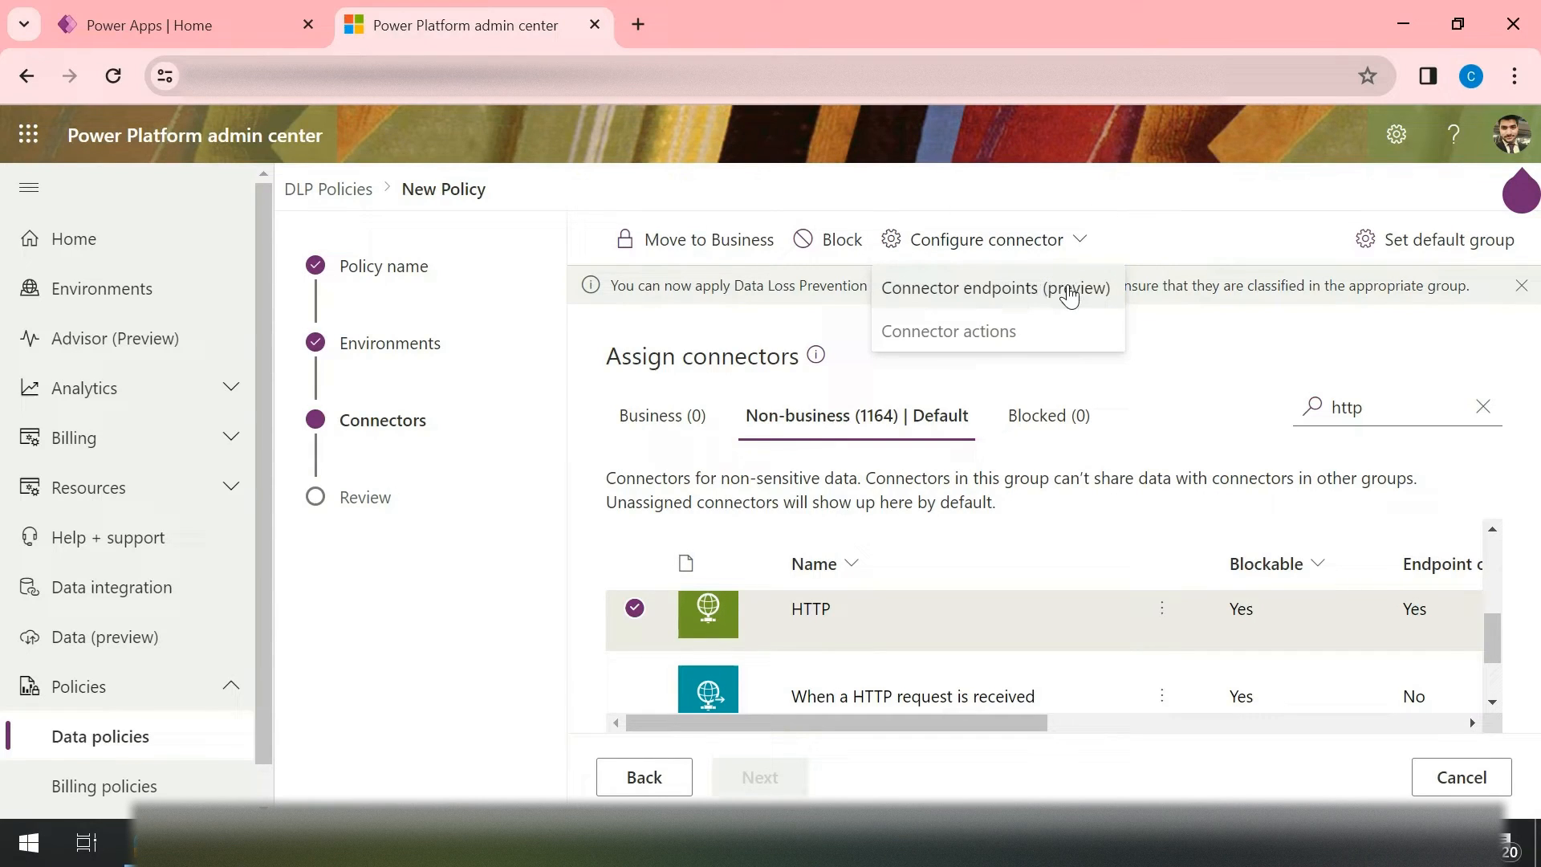
click(1014, 297)
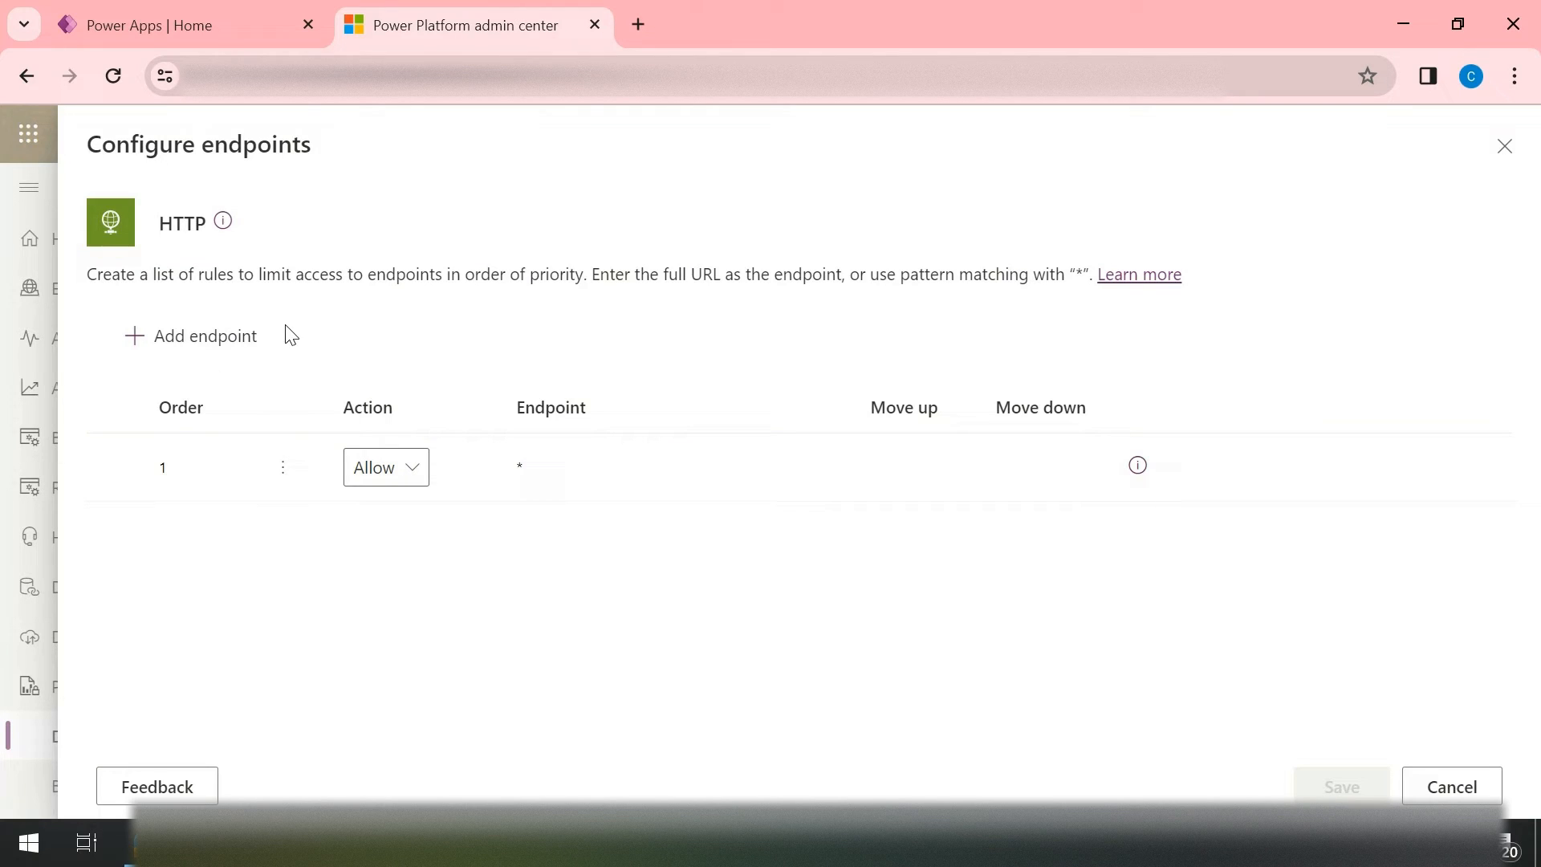
Step: Add an endpoint rule to the HTTP connector with its action set to Deny
click(219, 347)
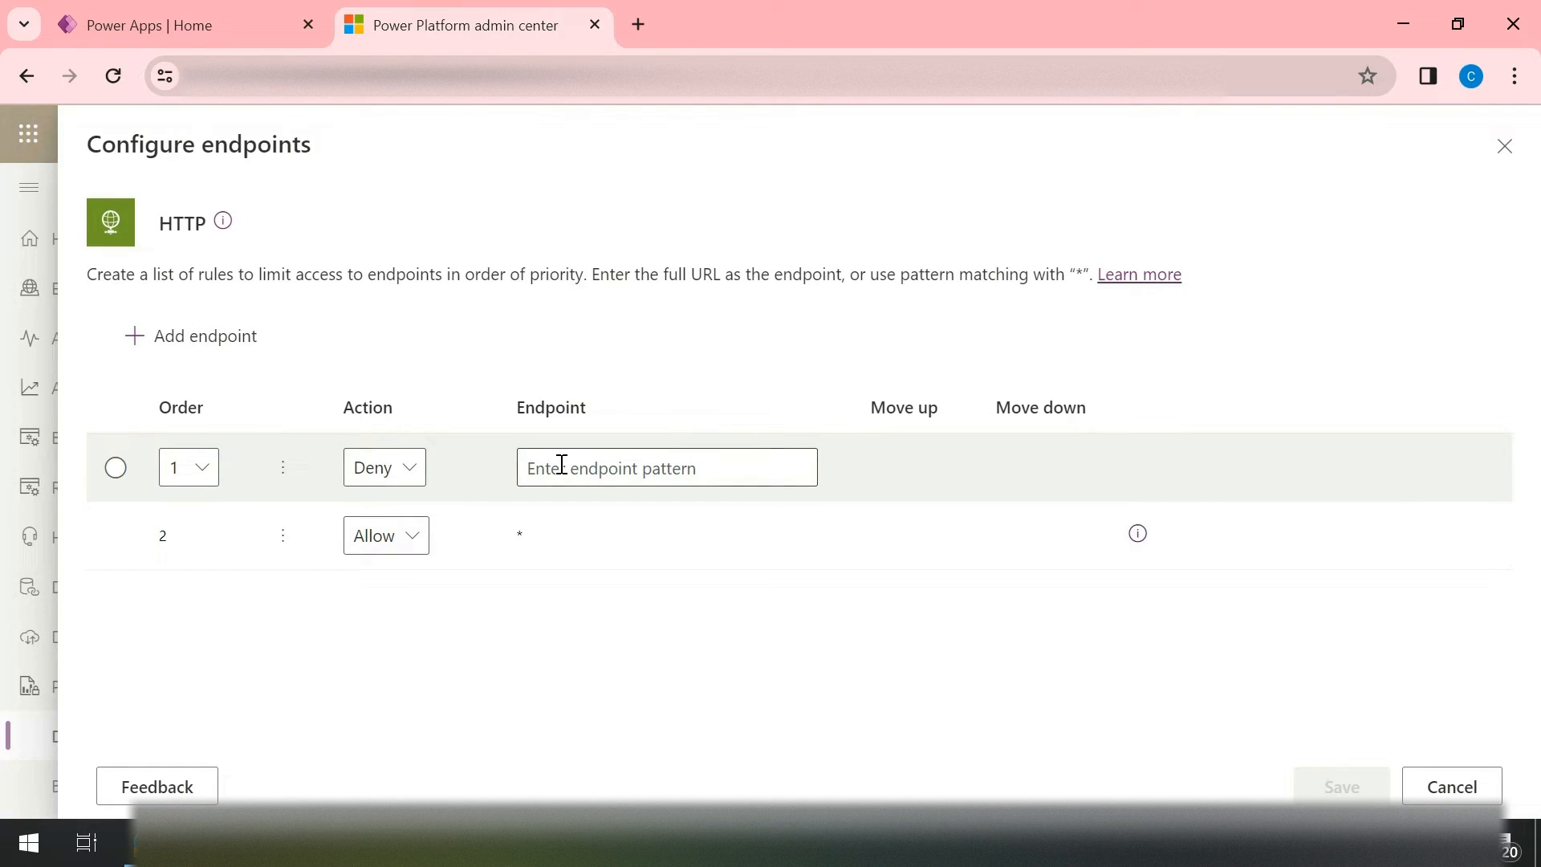
click(414, 480)
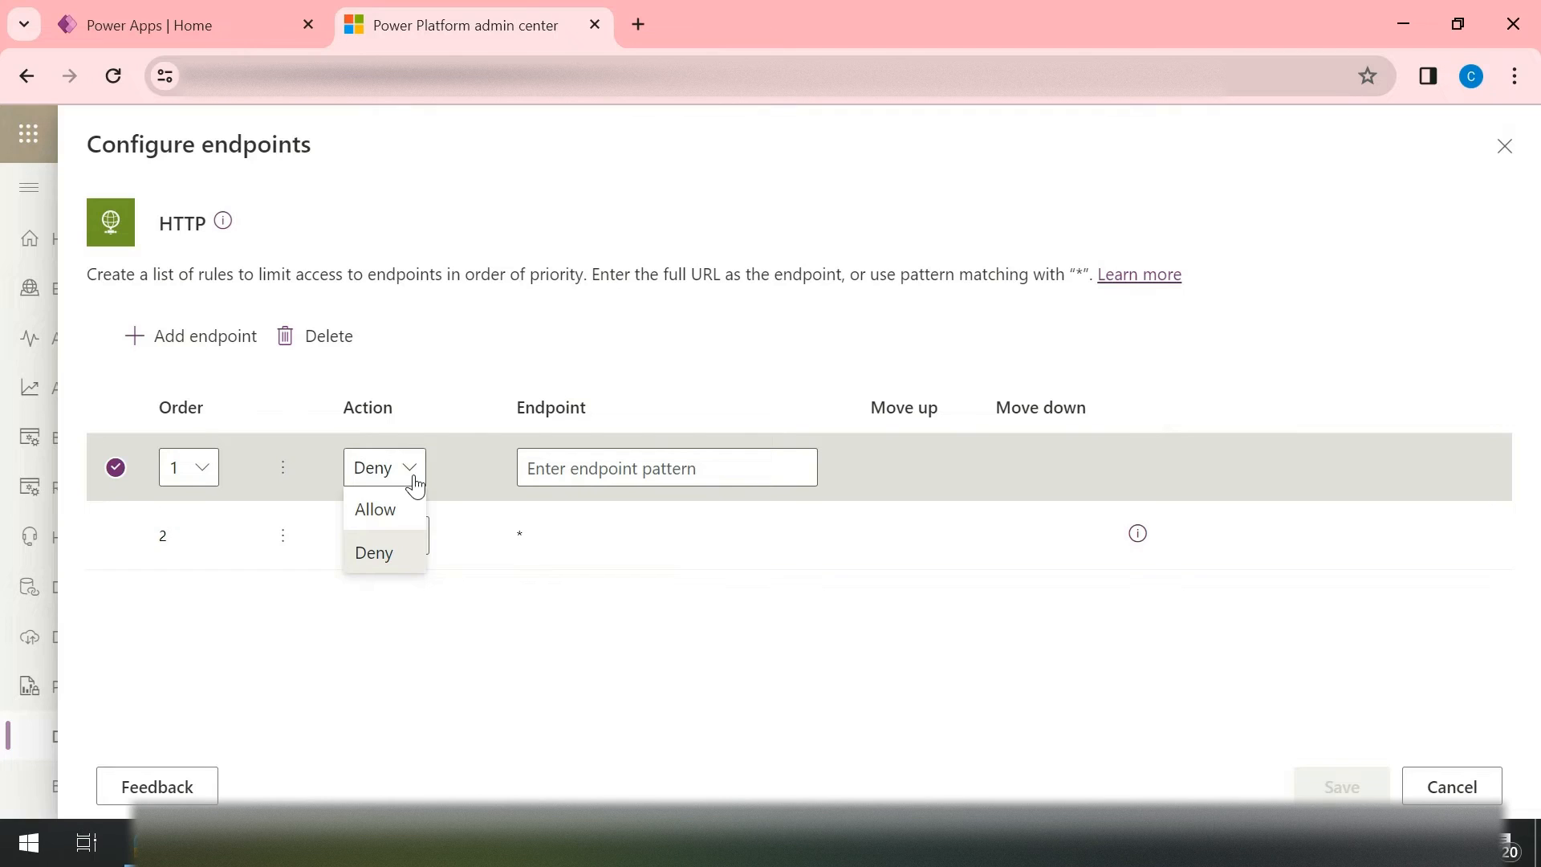
click(373, 550)
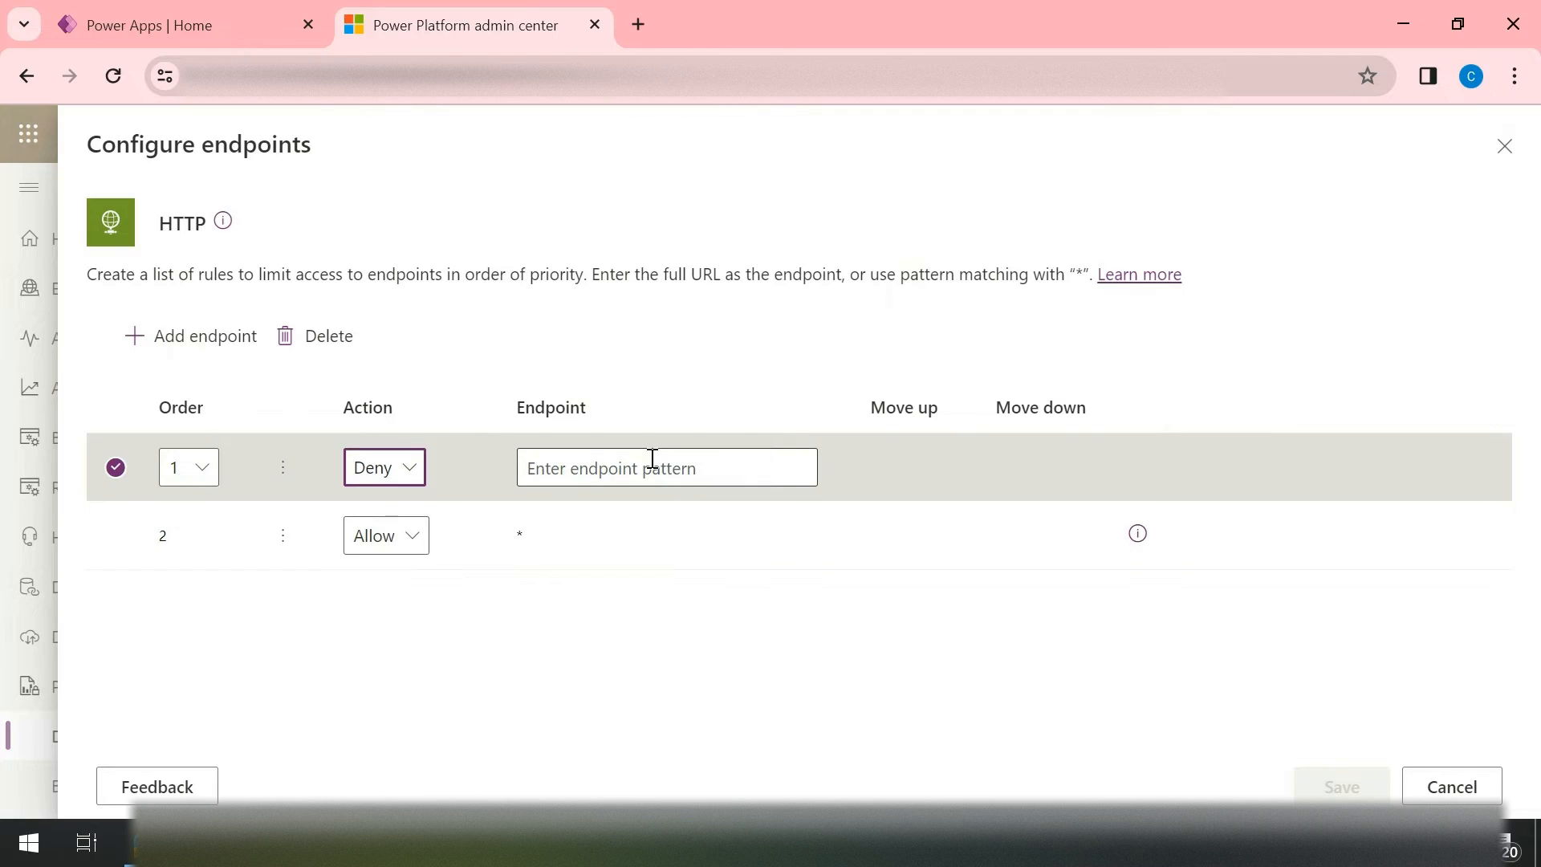
click(638, 24)
text(you)
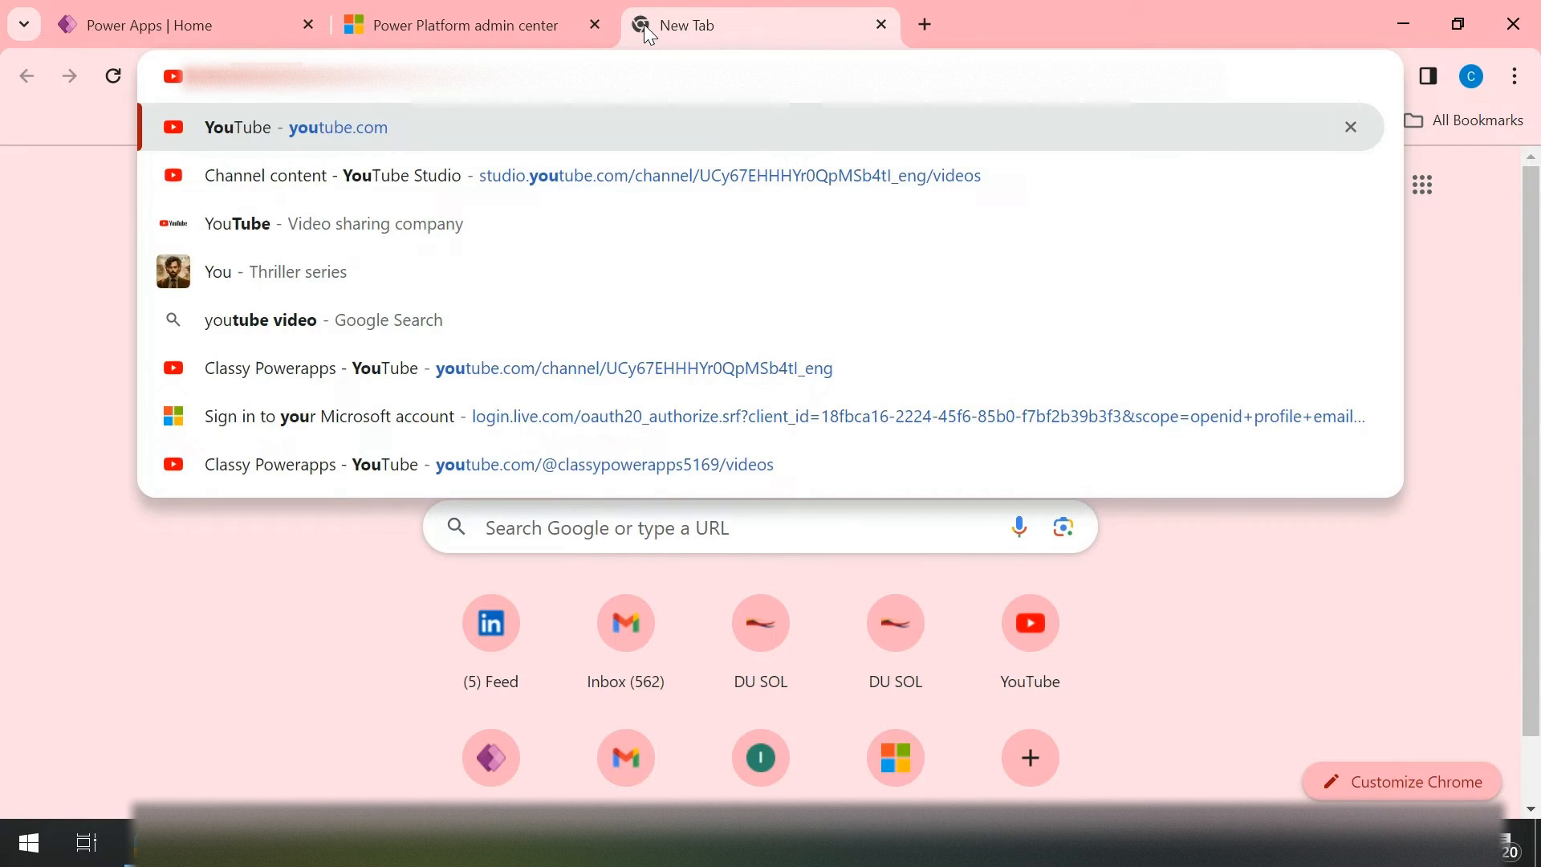
key(Return)
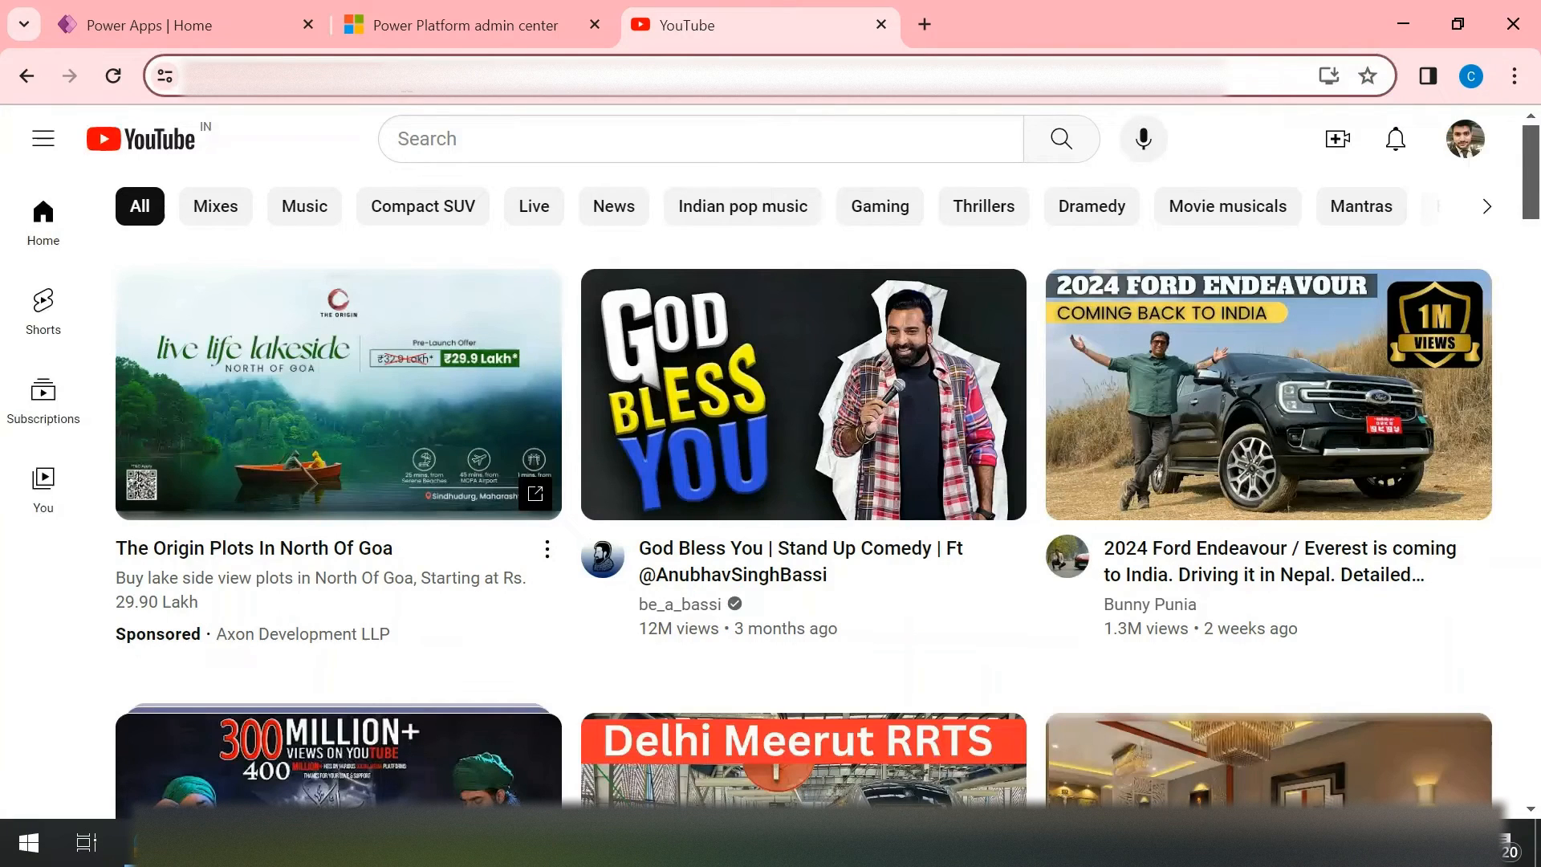
click(371, 18)
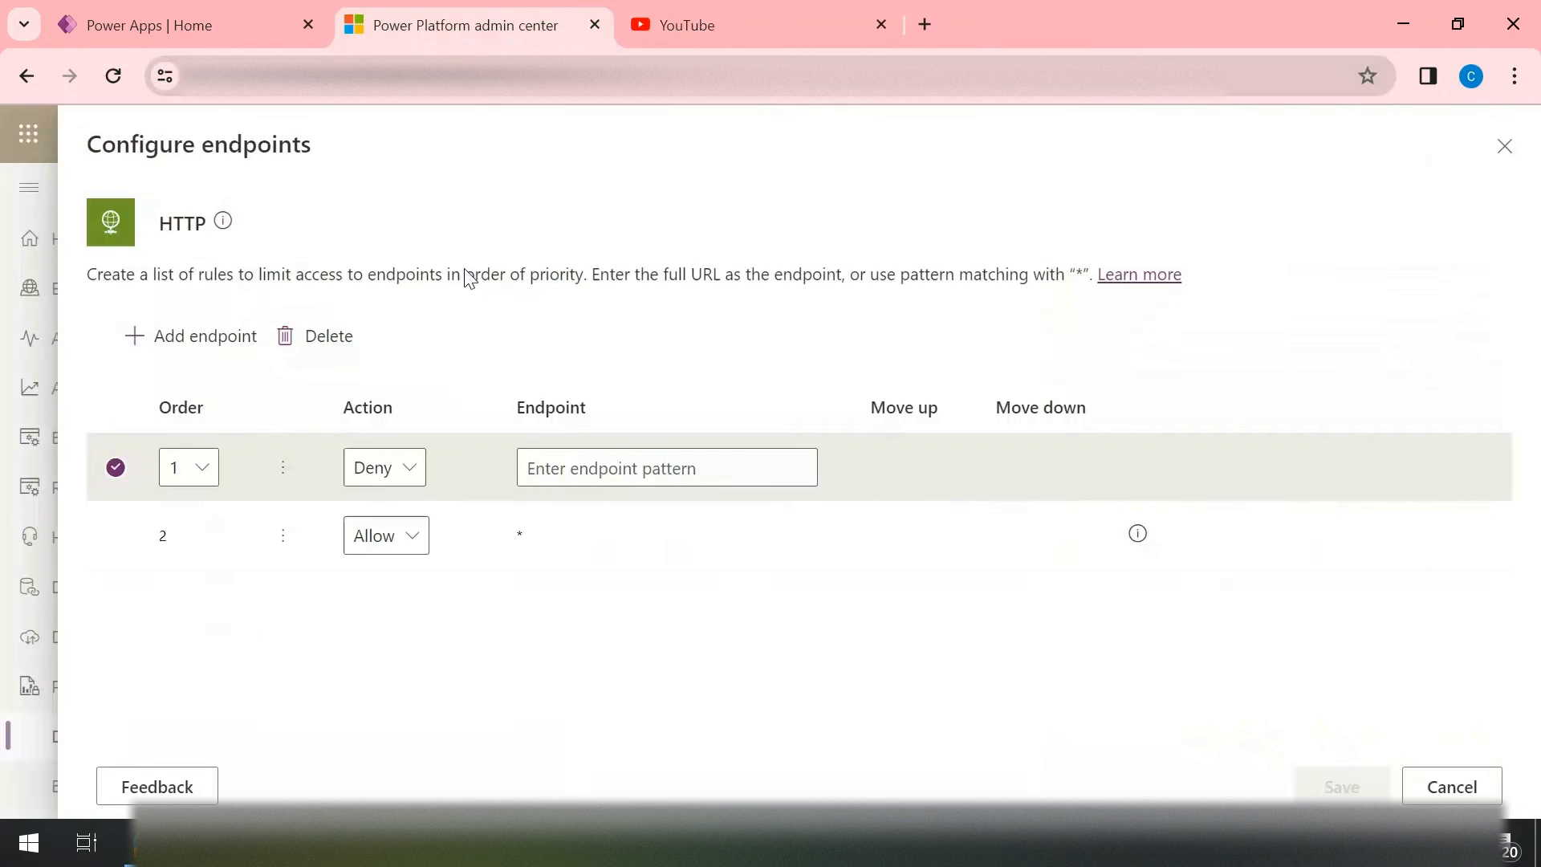
click(646, 468)
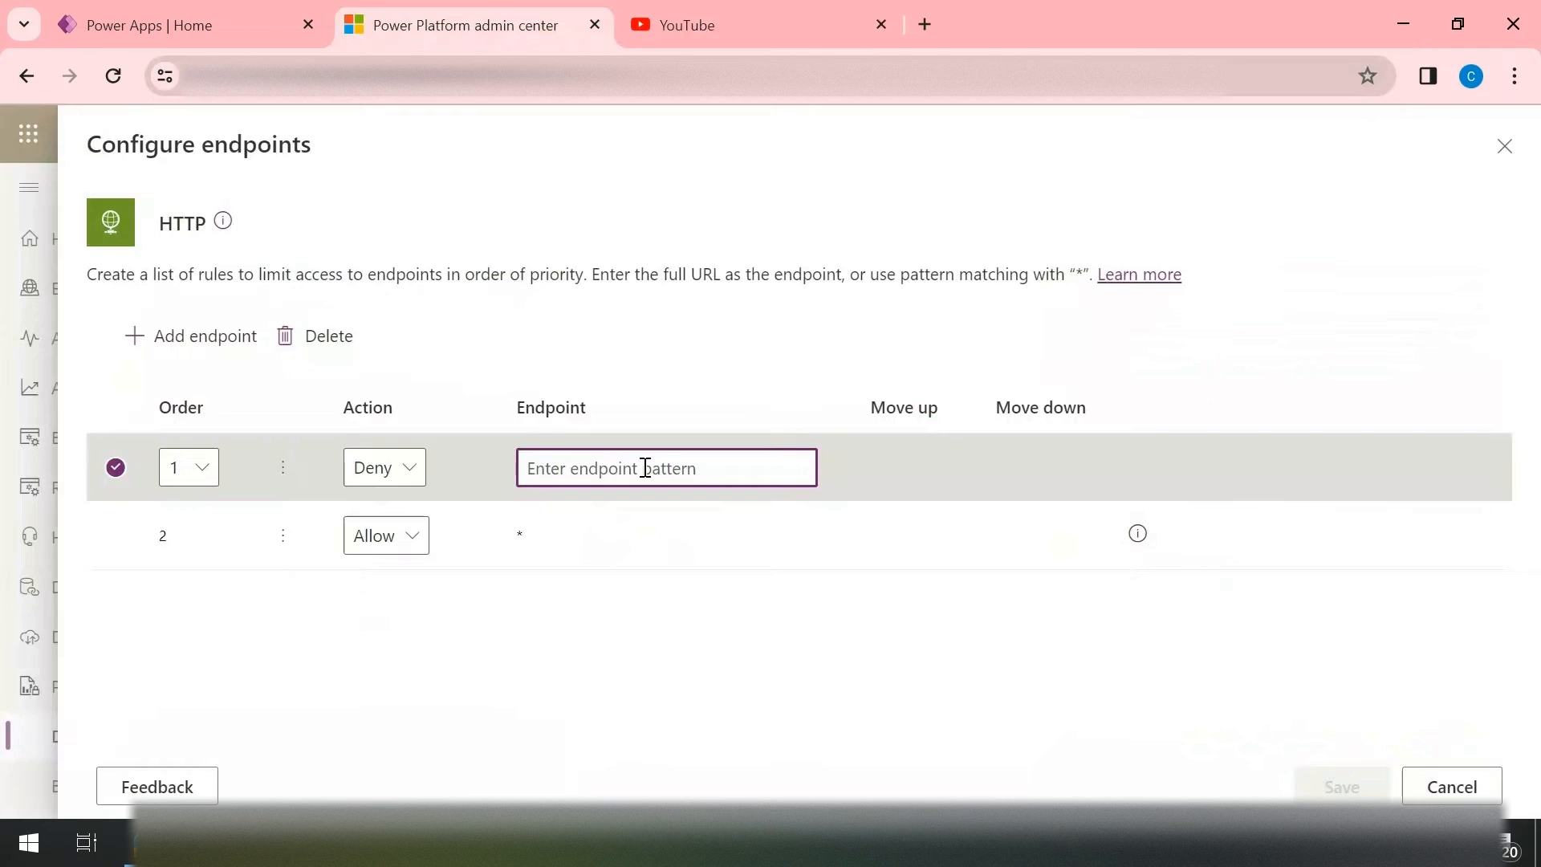
text(https://www.youtube.com/)
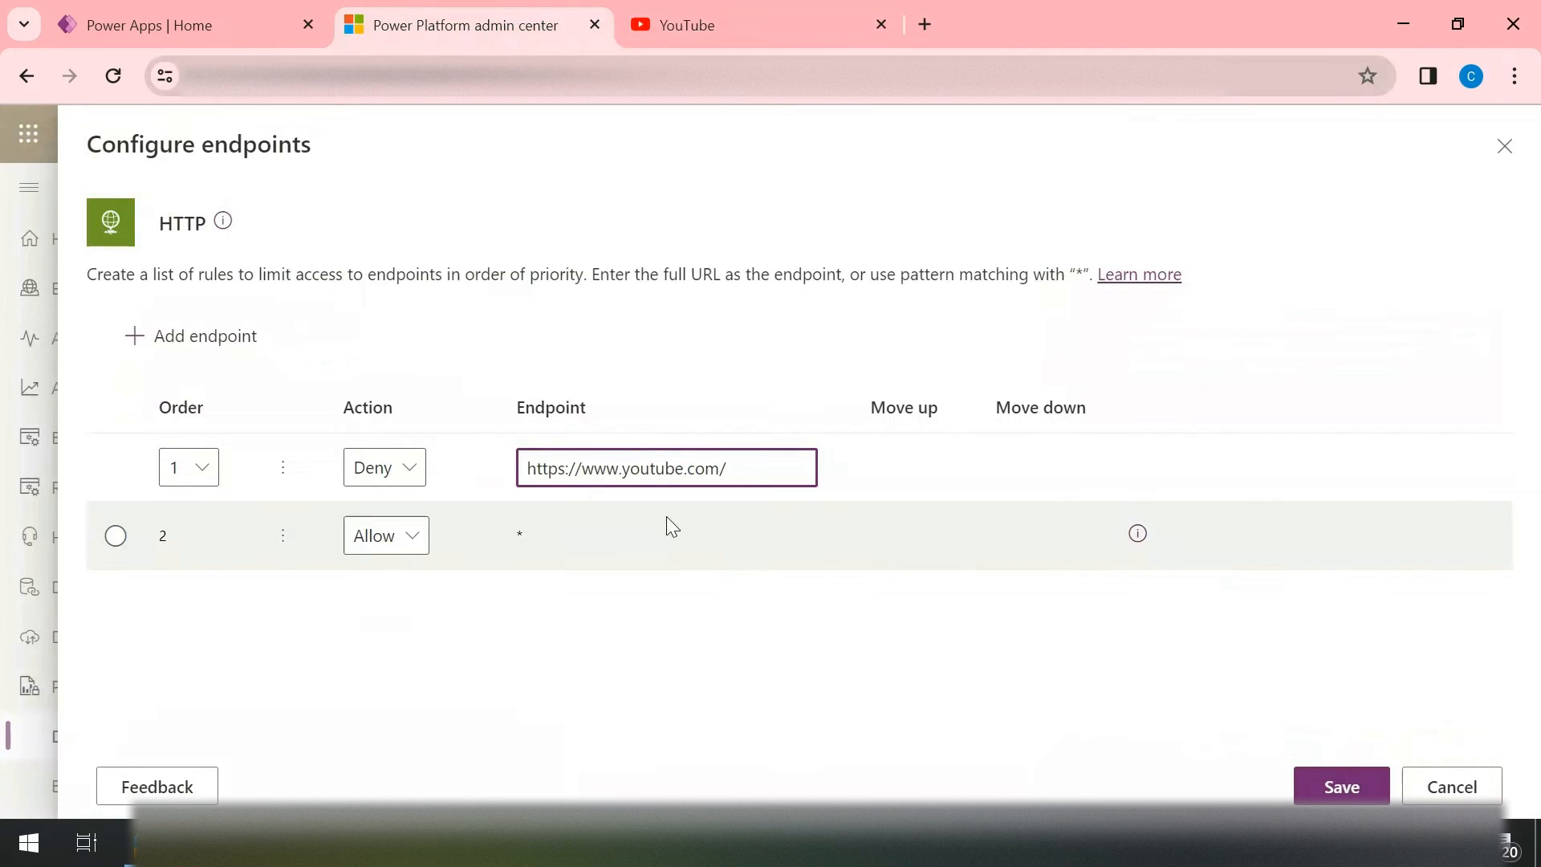
Step: Add a second endpoint rule to the HTTP connector and paste the first rule's YouTube address as its endpoint
drag(737, 469, 423, 470)
key(ctrl+c)
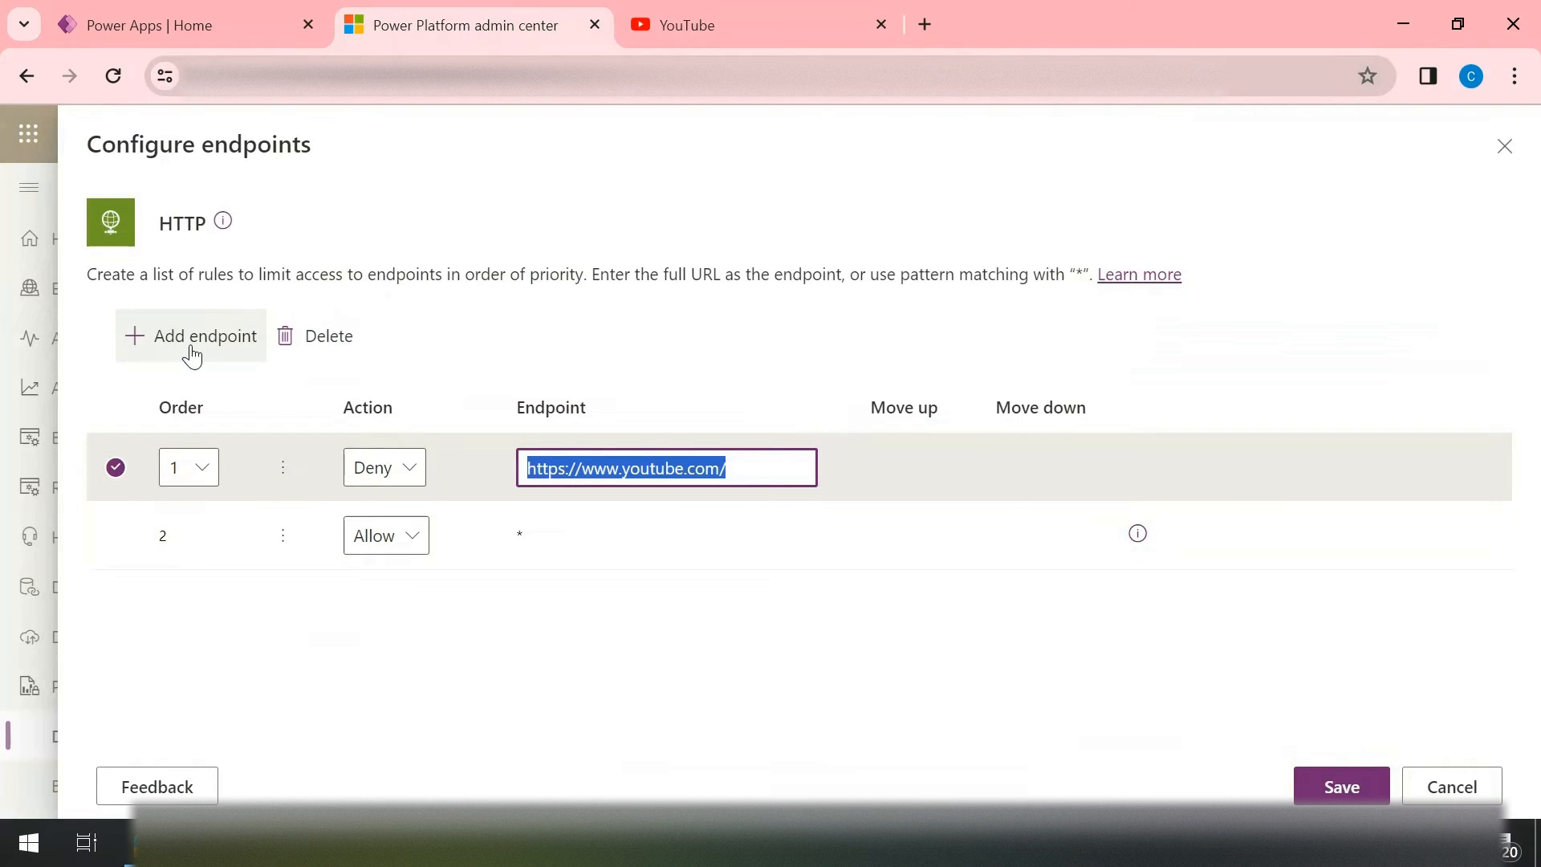
click(192, 354)
click(643, 537)
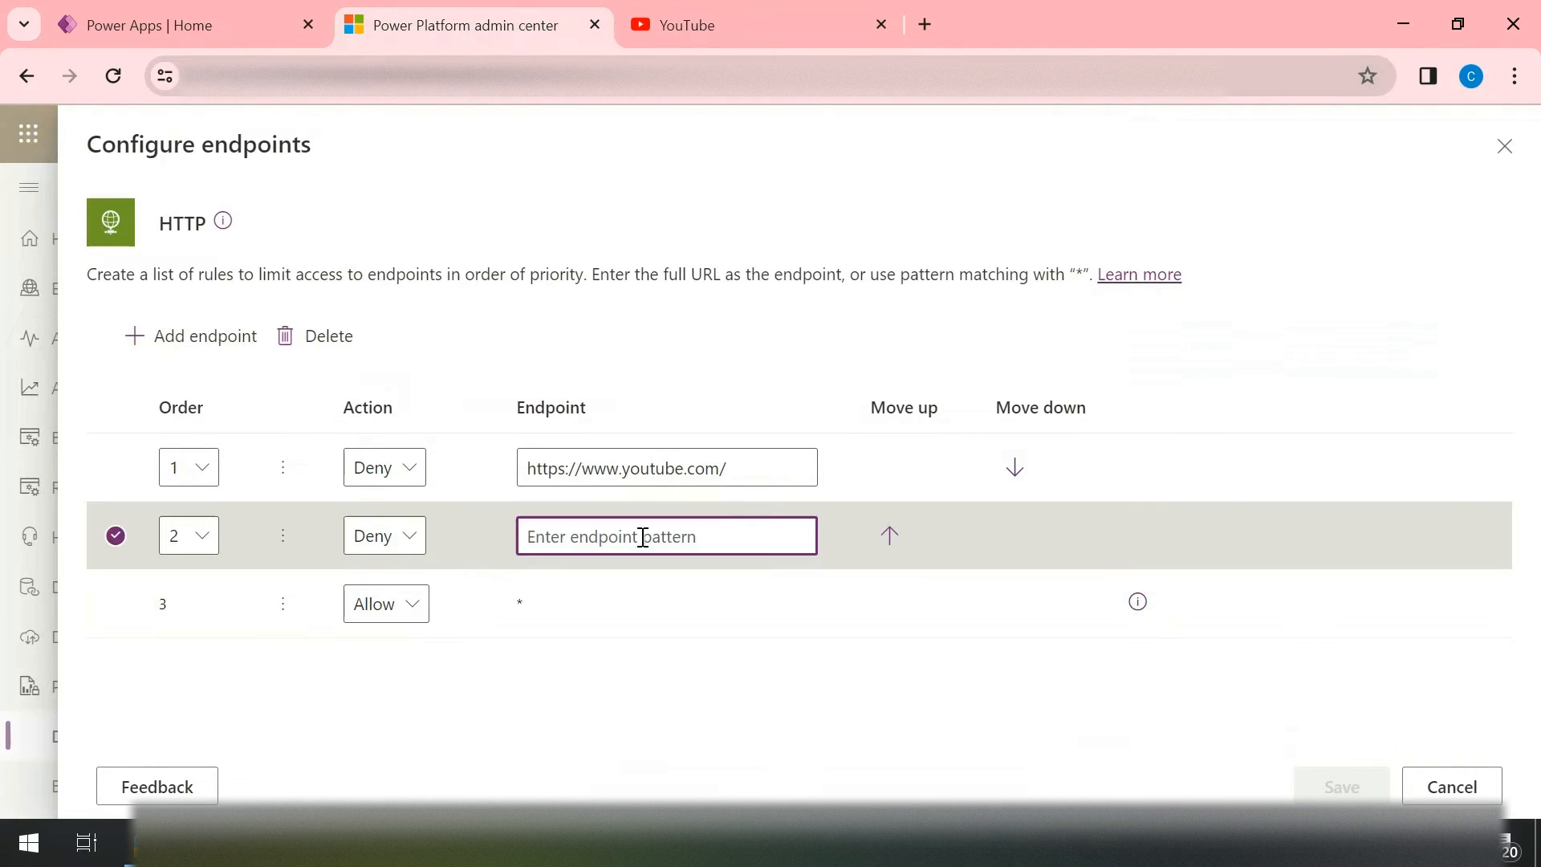
key(ctrl+v)
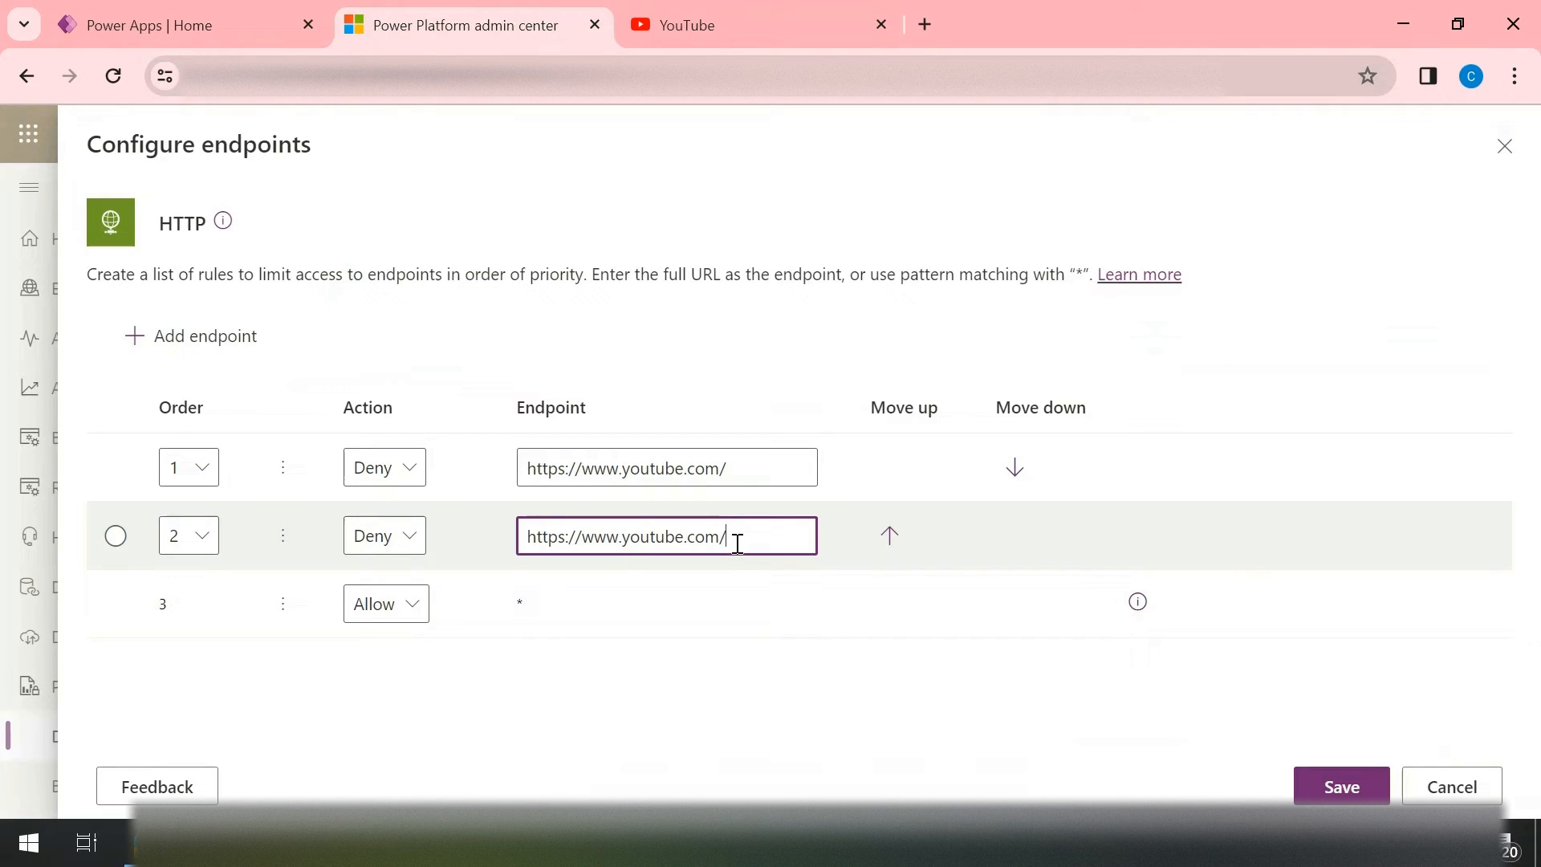
key(BackSpace)
text(/)
key(Left)
key(Left)
key(Left)
key(Left)
key(Left)
key(Left)
key(BackSpace)
key(BackSpace)
key(Delete)
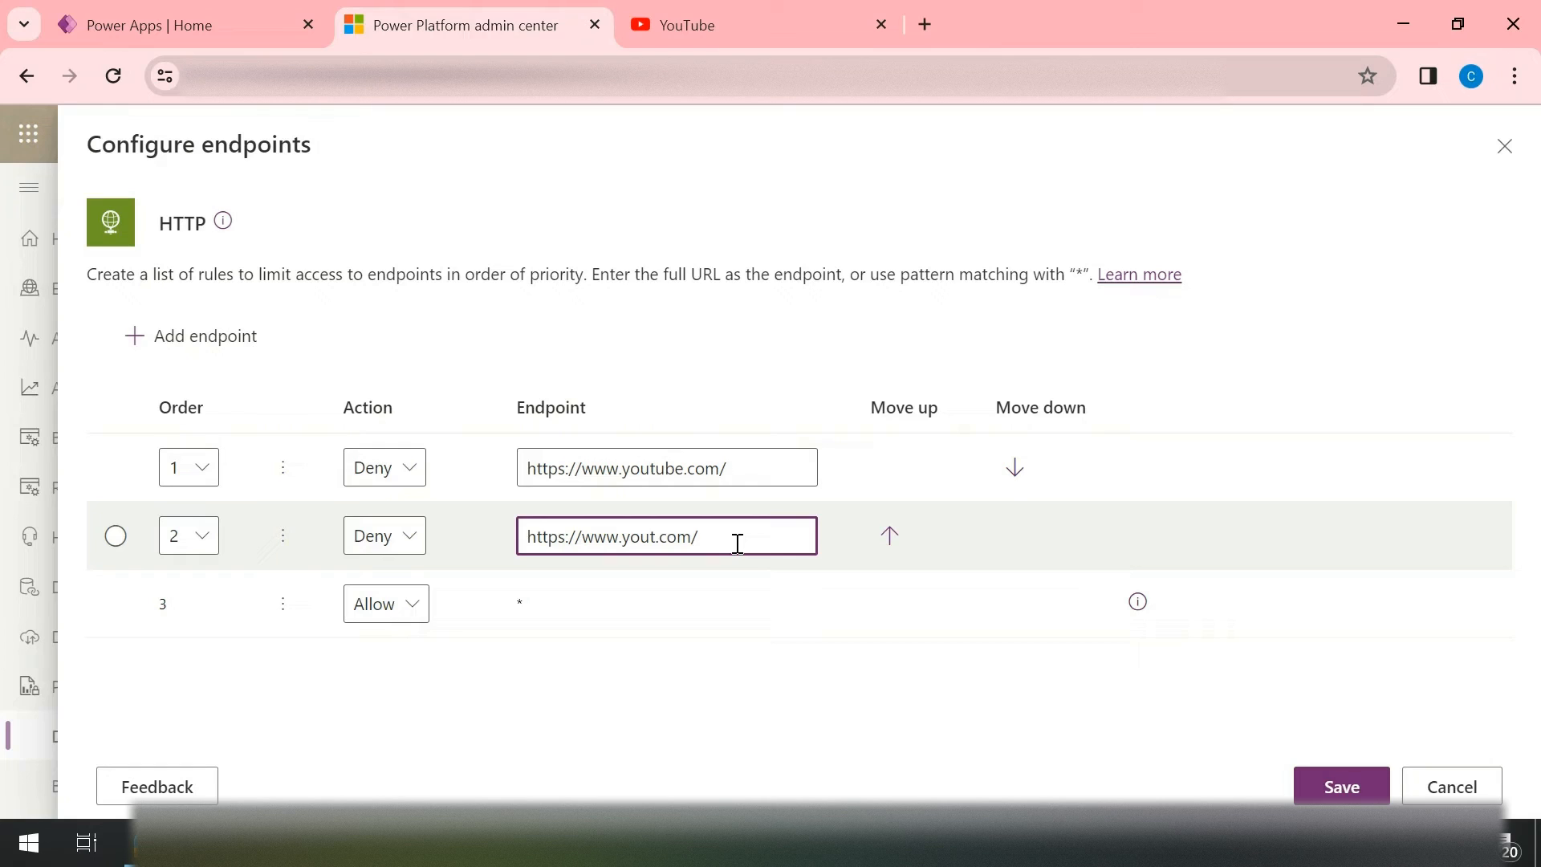
key(BackSpace)
key(BackSpace)
key(BackSpace)
key(BackSpace)
text(google)
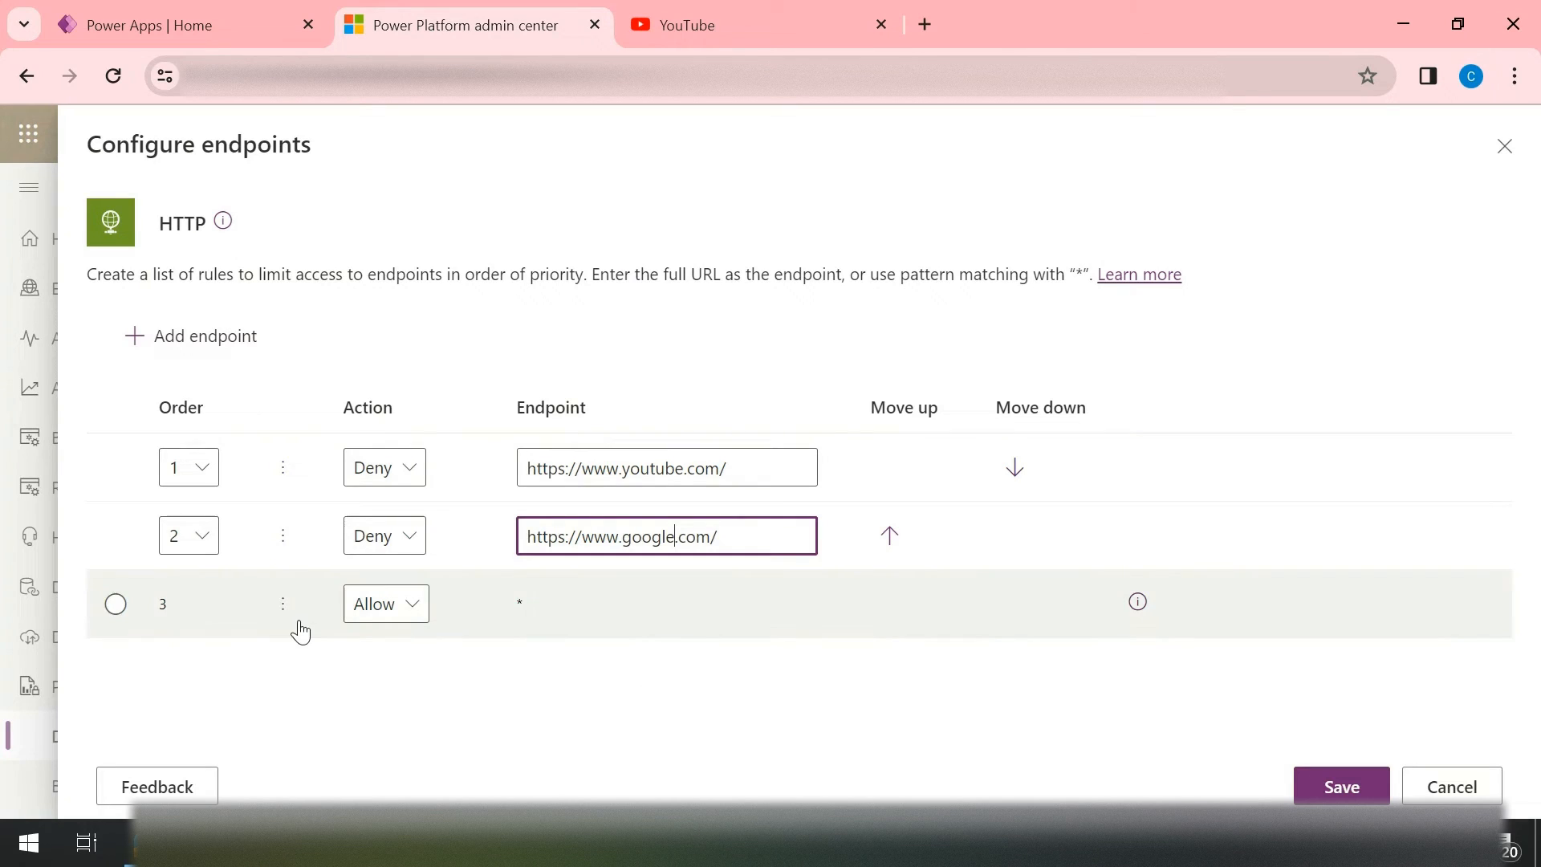
Step: Set the Google rule's action to Allow and save the HTTP connector's endpoint rules
click(393, 537)
click(385, 576)
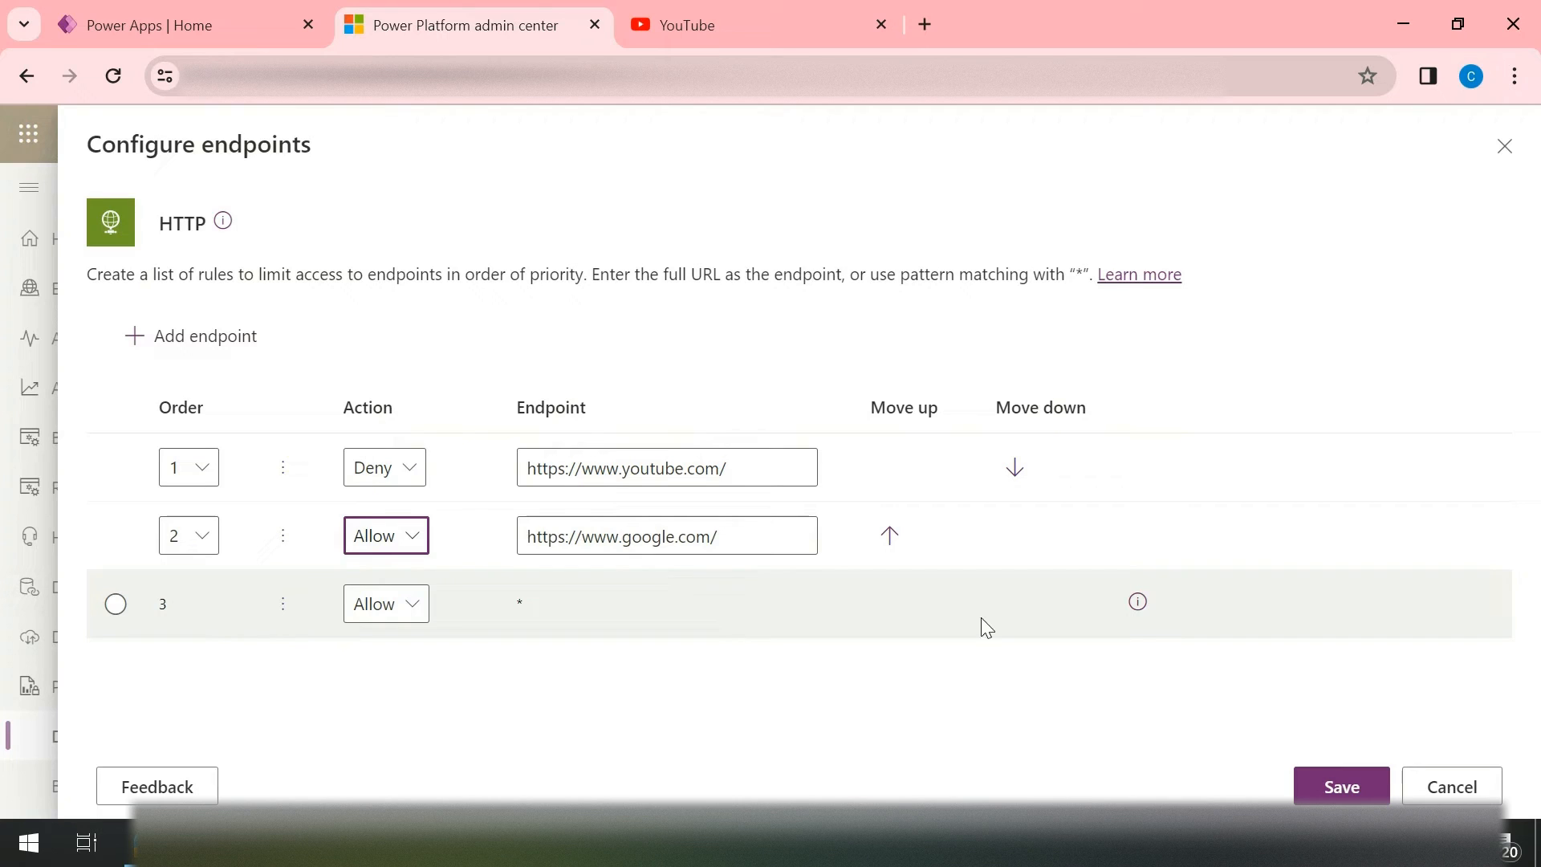
click(1357, 793)
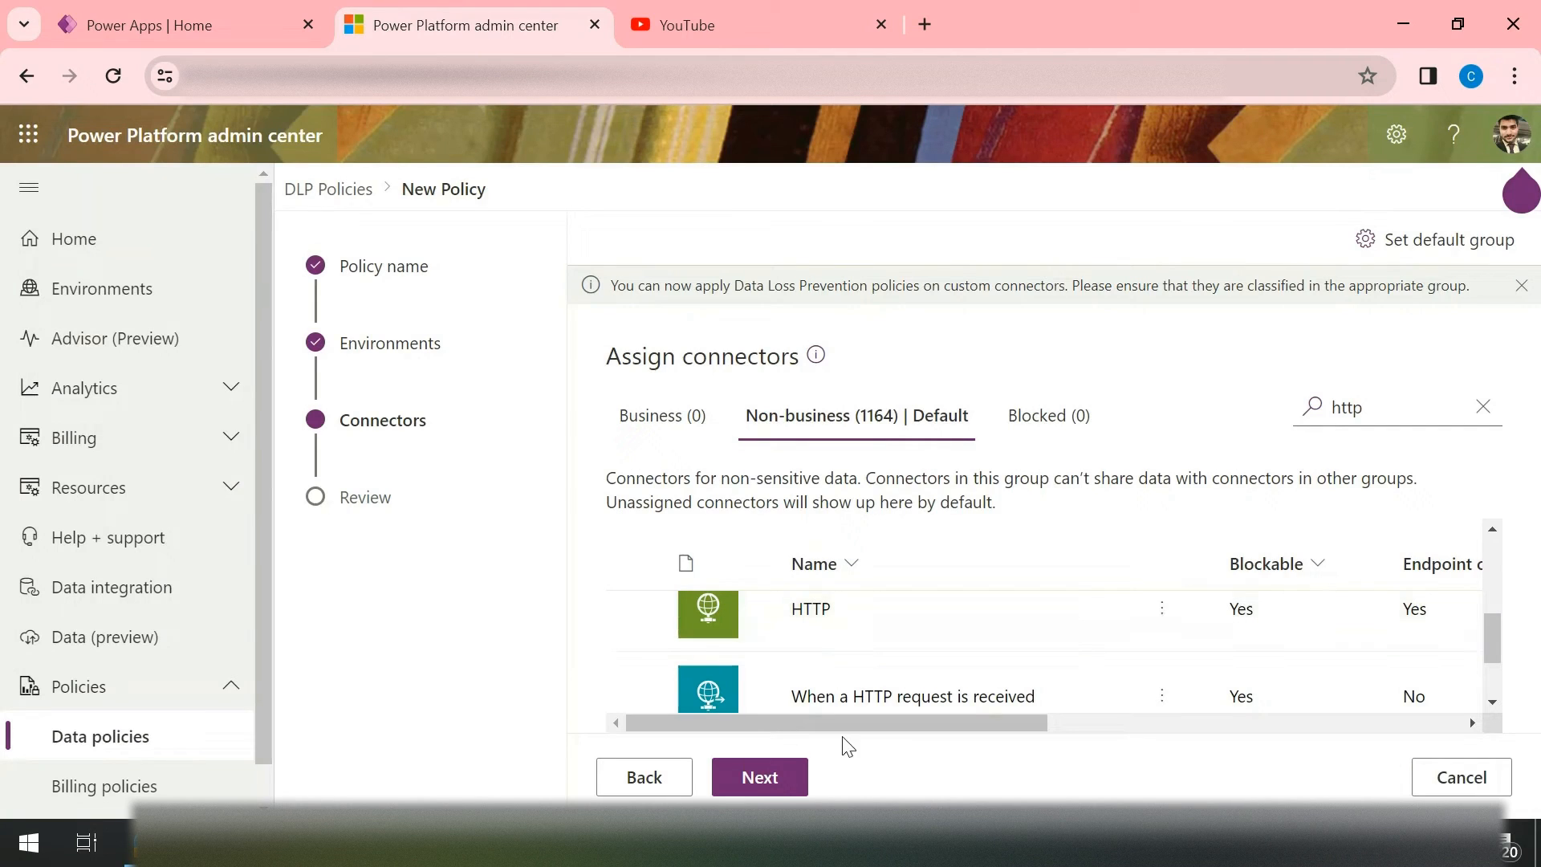
Step: Proceed to the policy review and create the Prs_block_http-url policy
click(773, 780)
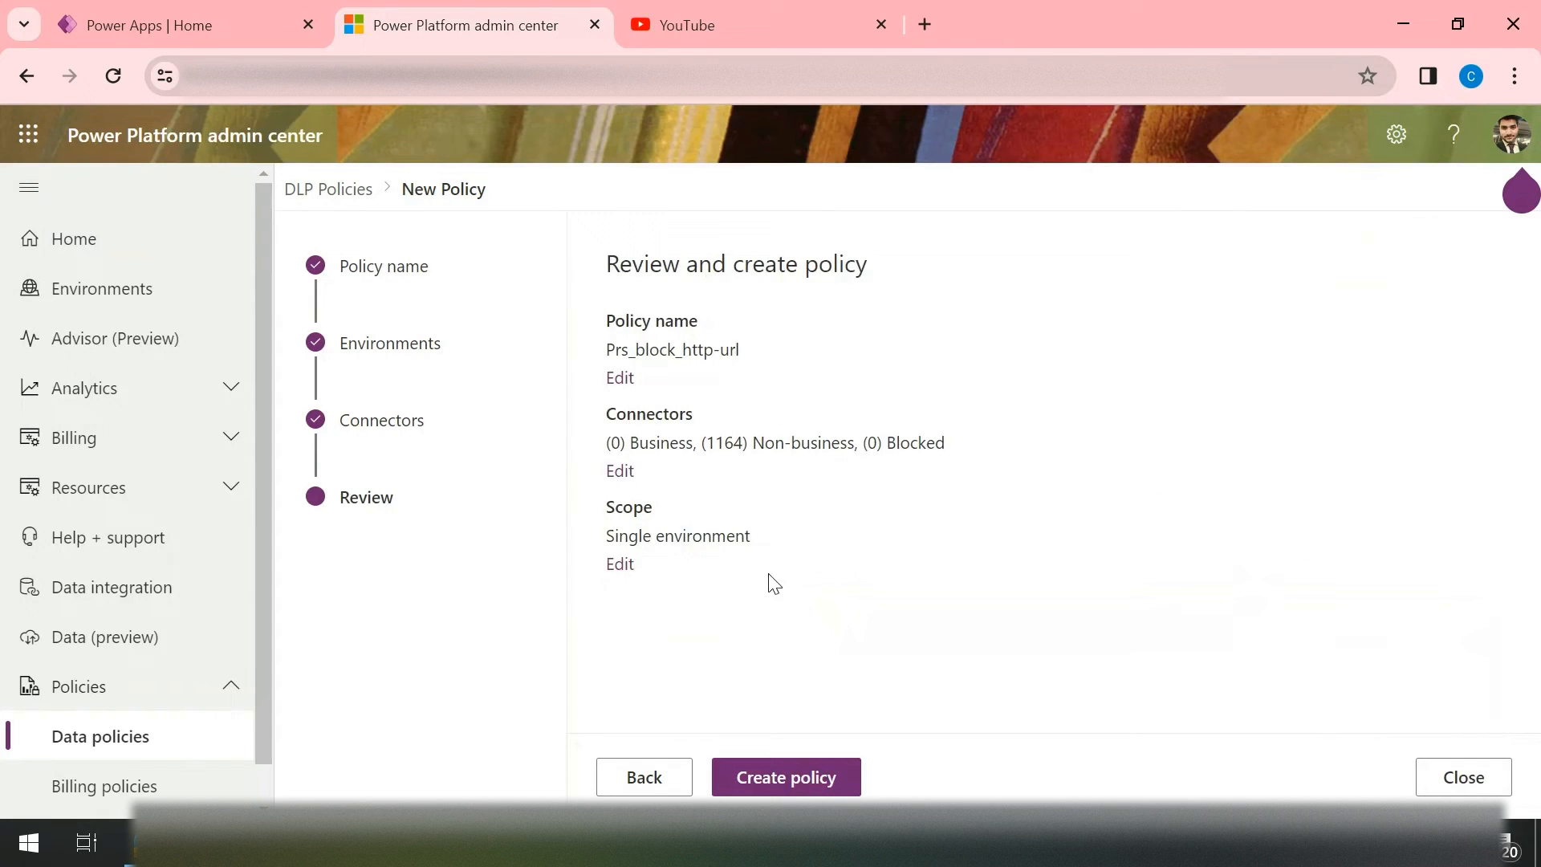
click(782, 773)
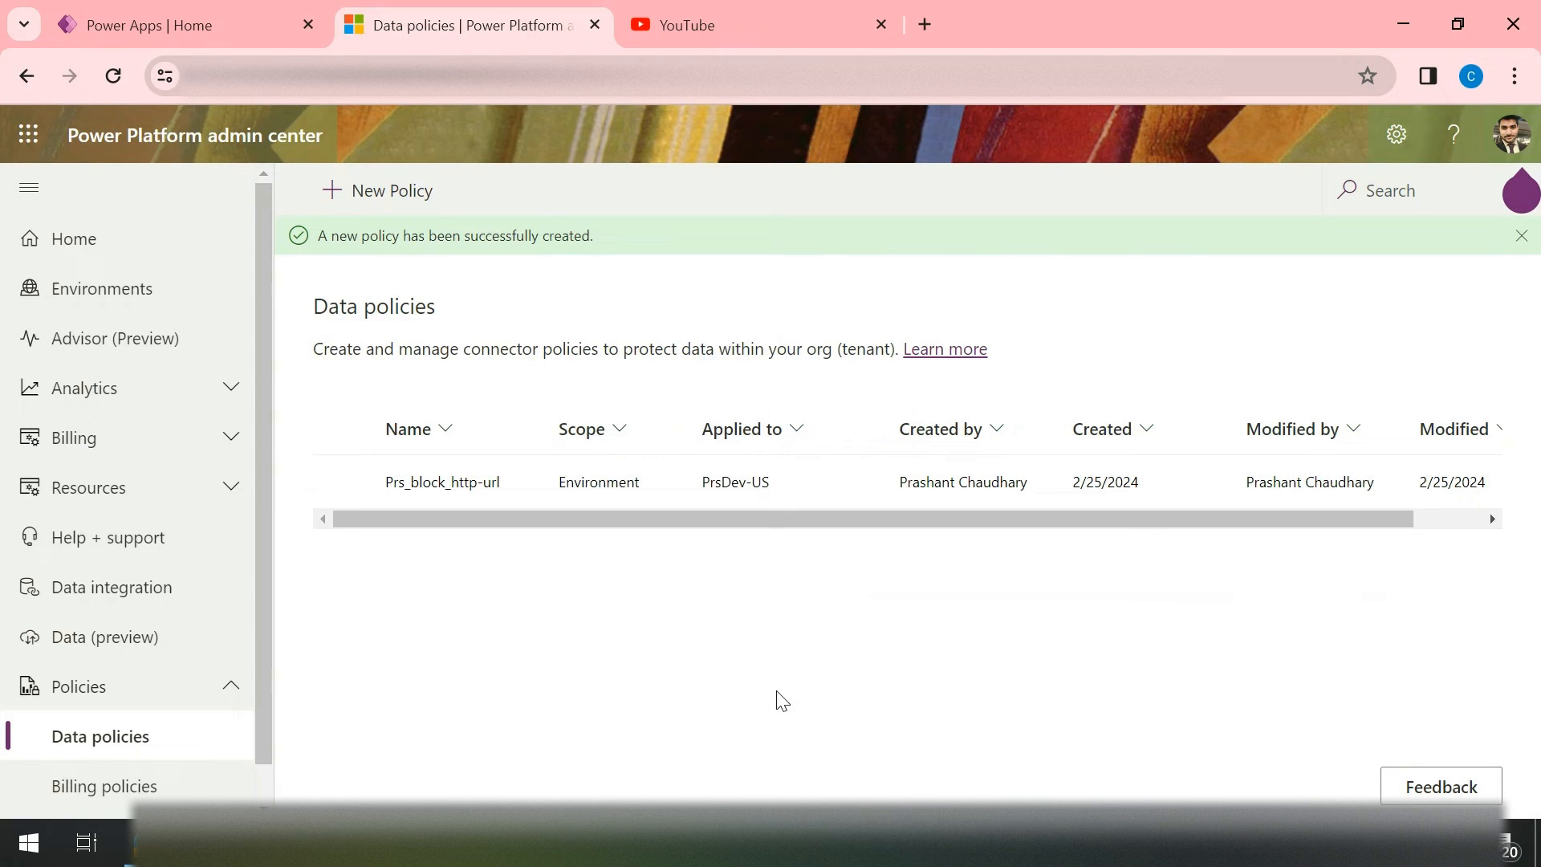
Step: Switch to Power Apps, close the Settings pane and open the list of flows
click(168, 23)
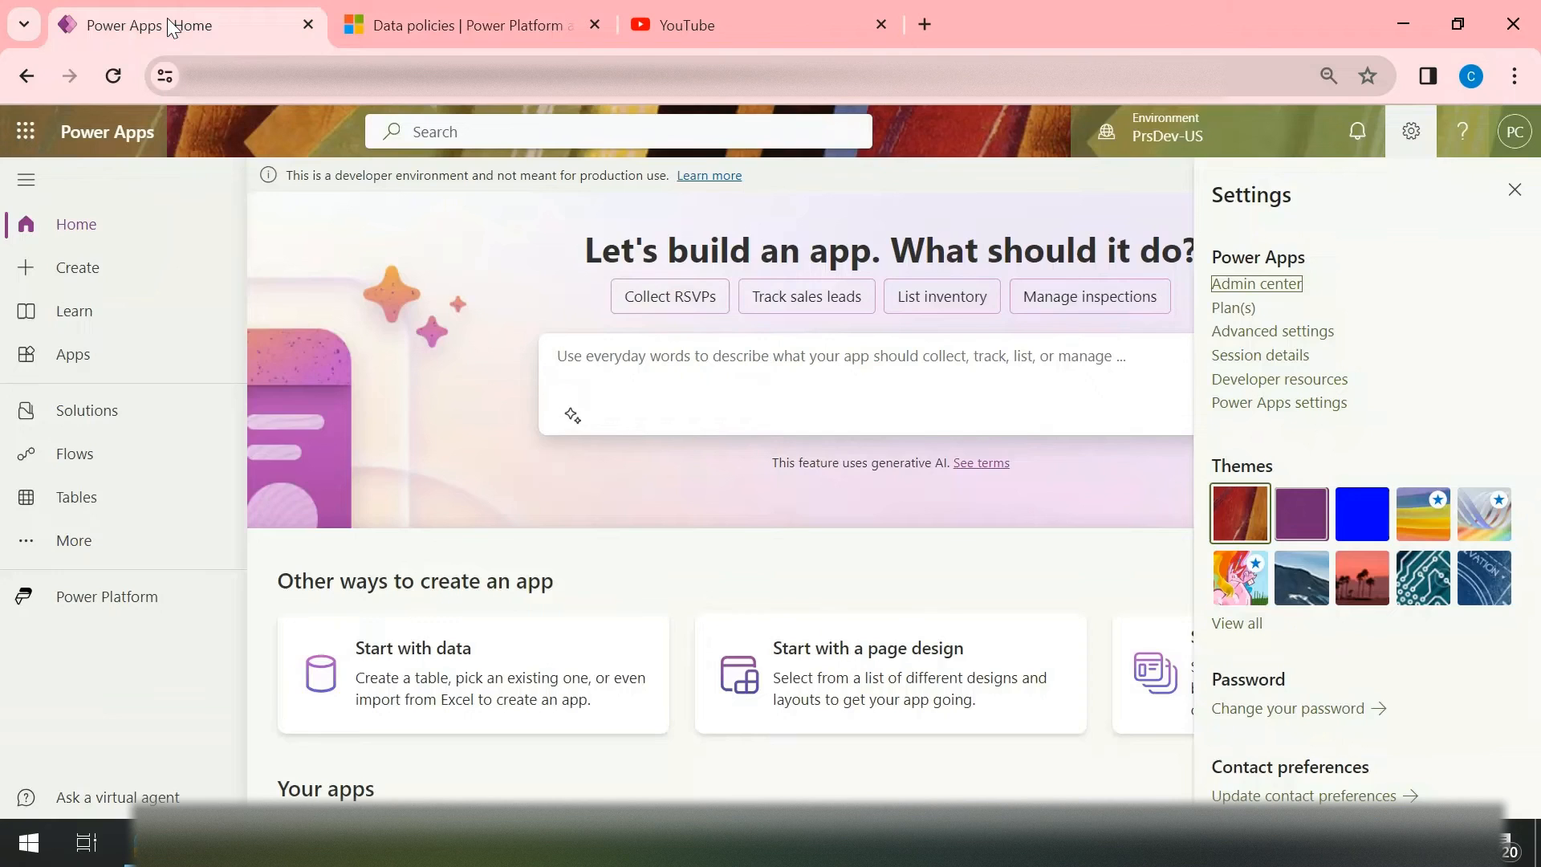
click(1514, 189)
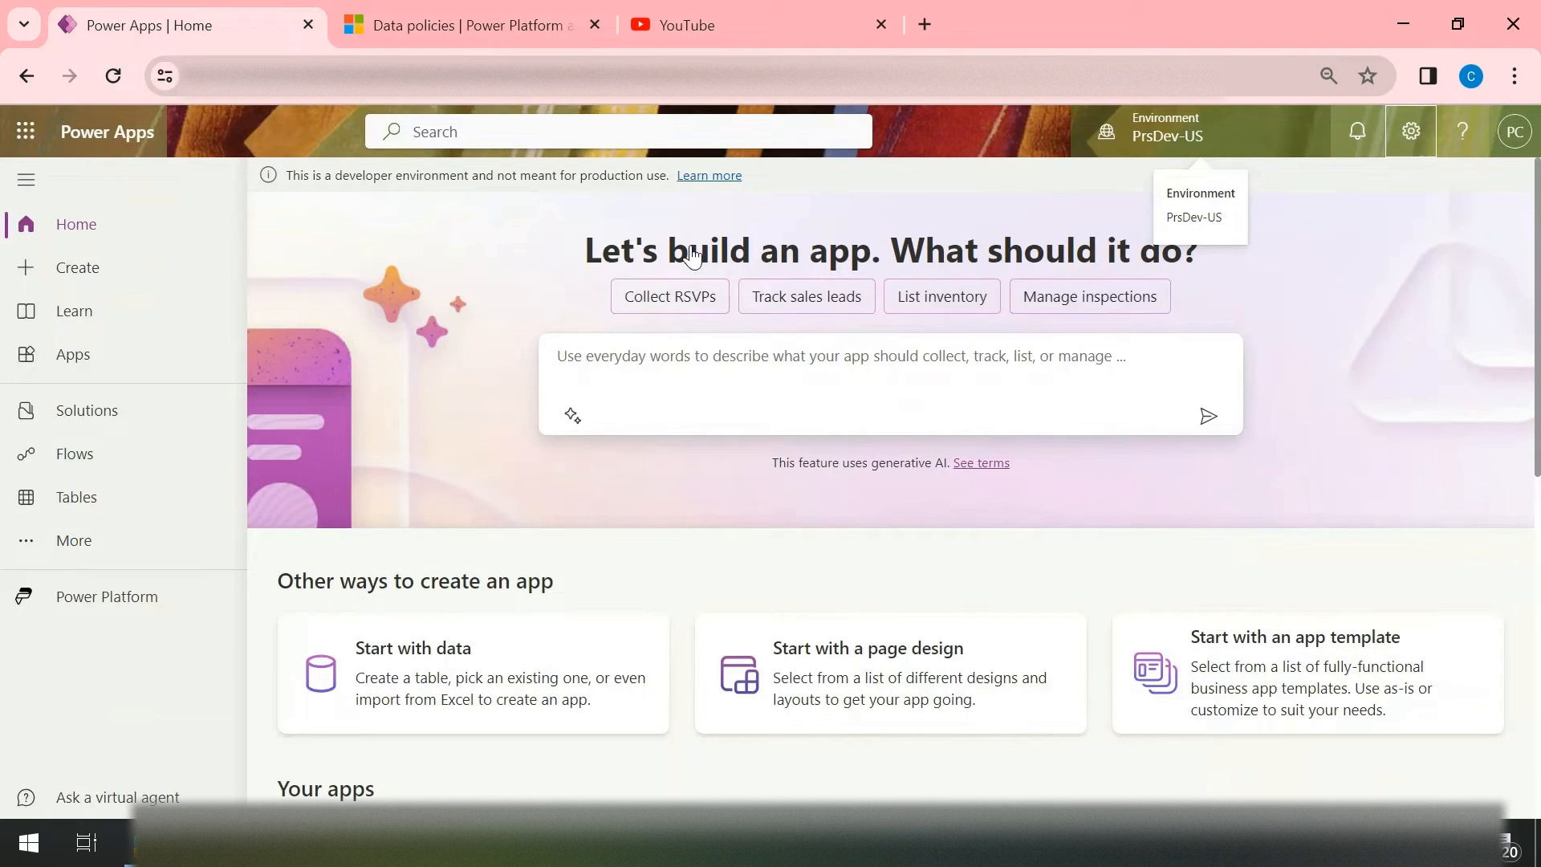
click(67, 454)
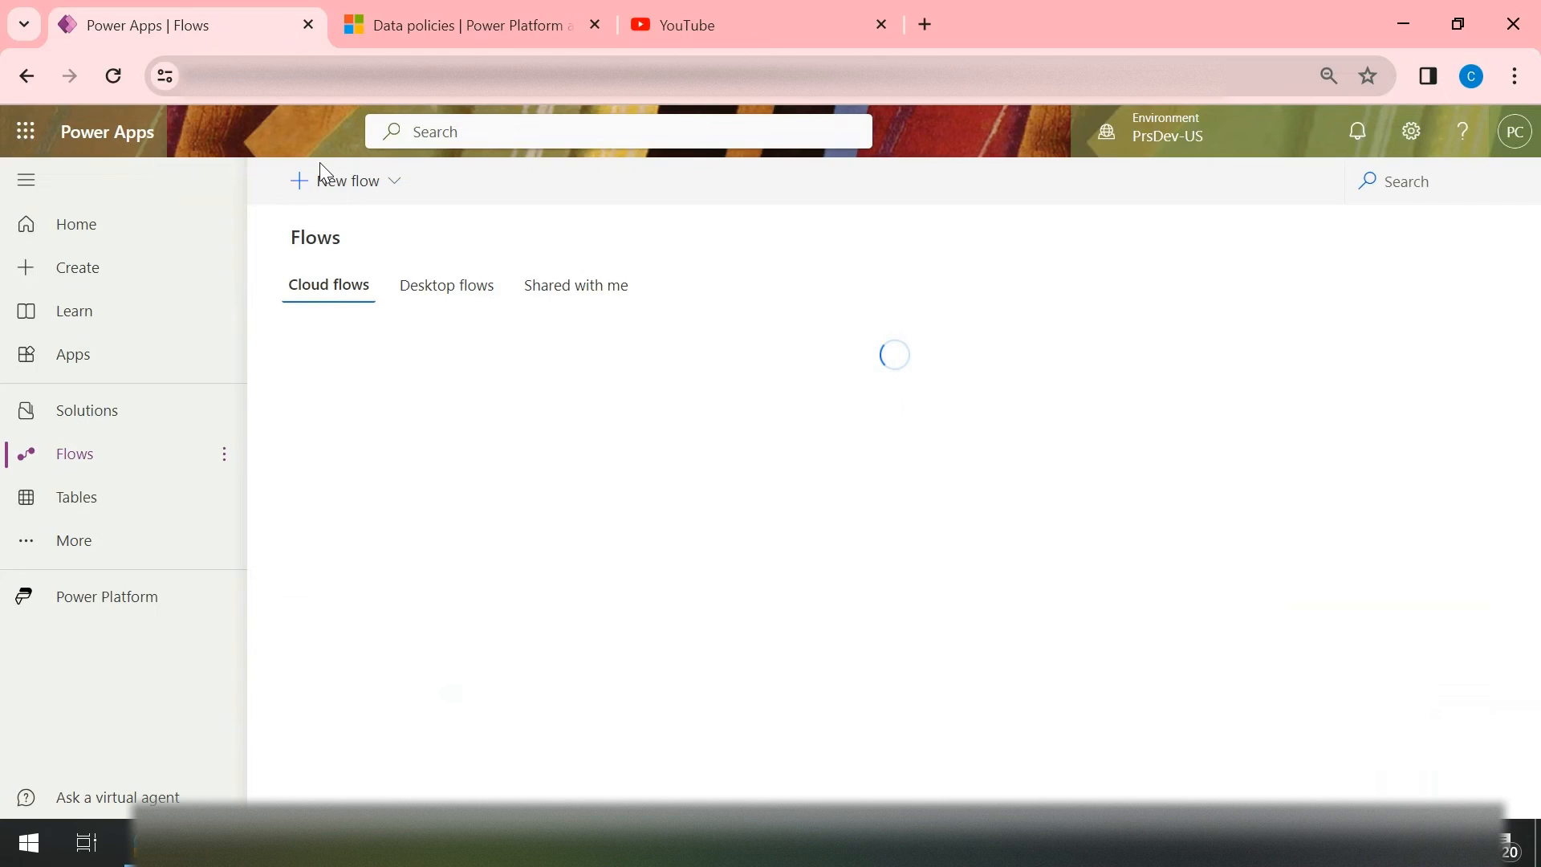
Step: Create an instant cloud flow named Test_Dlp that uses the "Manually trigger a flow" trigger
click(320, 170)
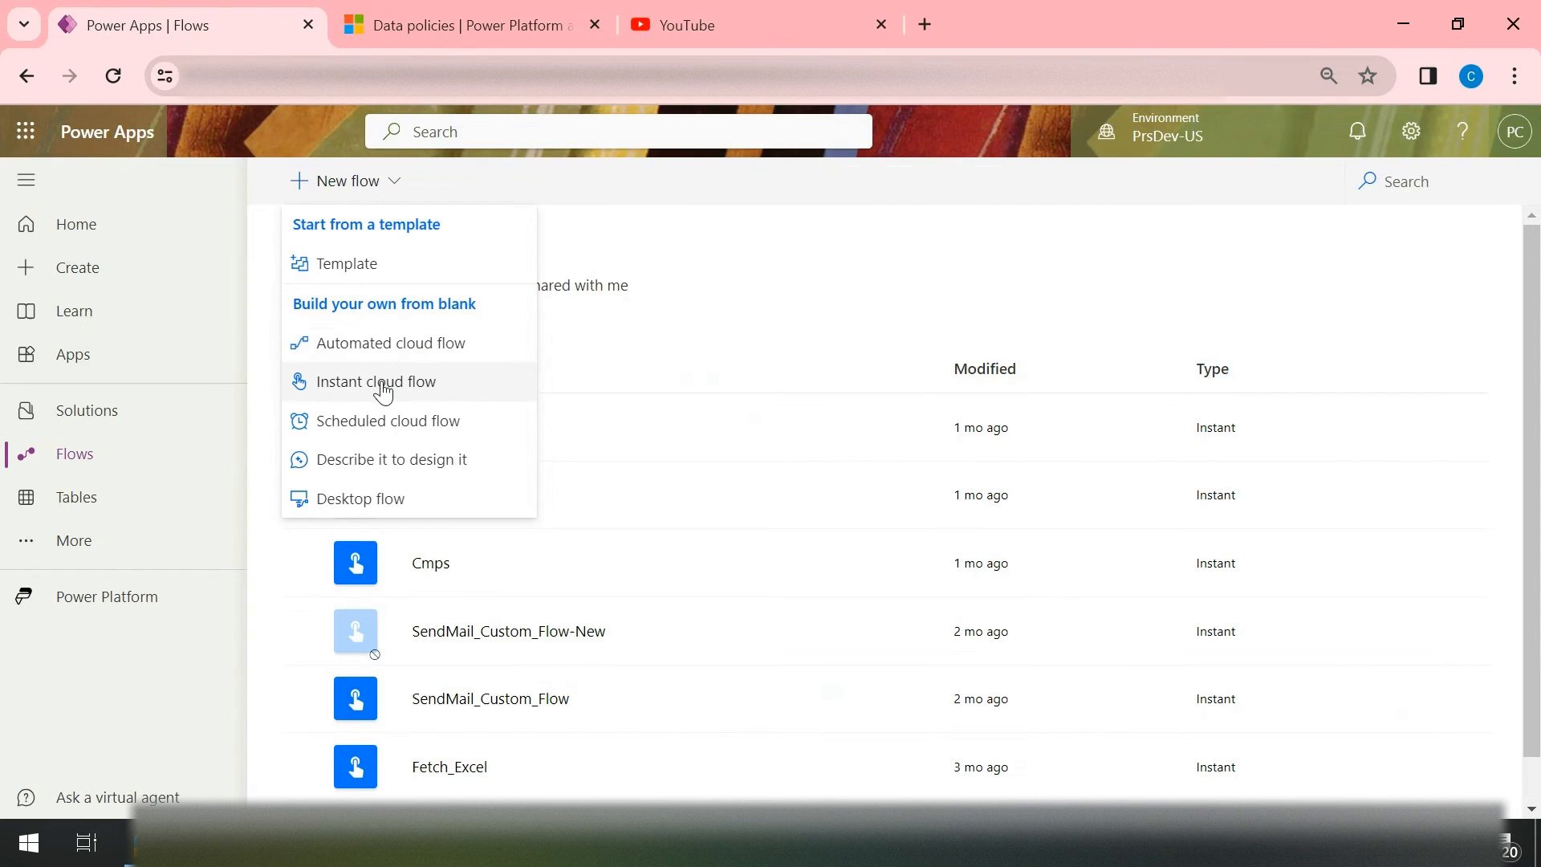
click(383, 383)
click(1063, 302)
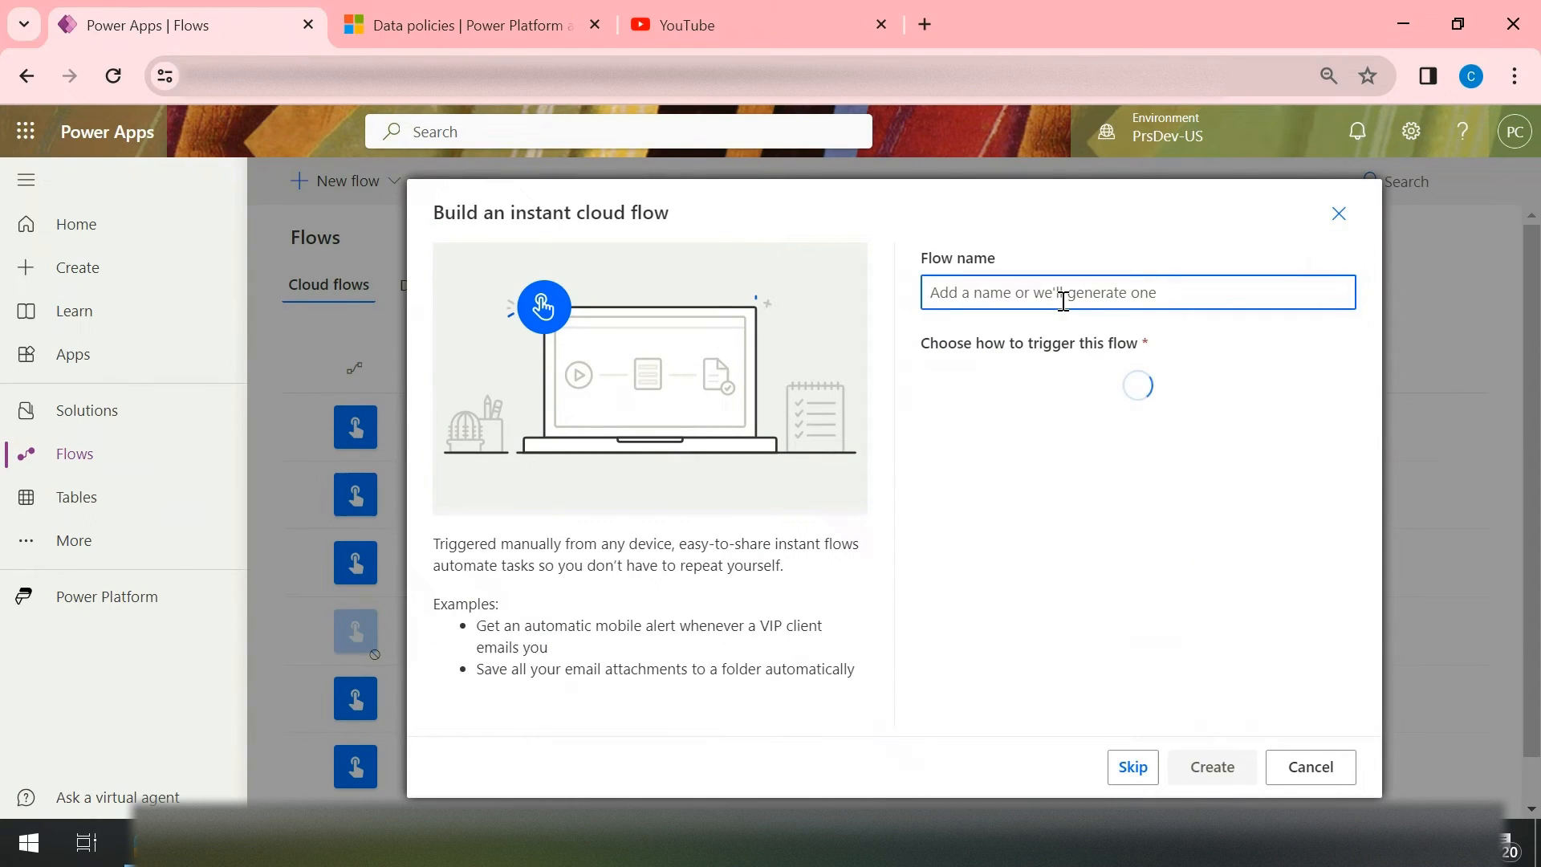
text(Test )
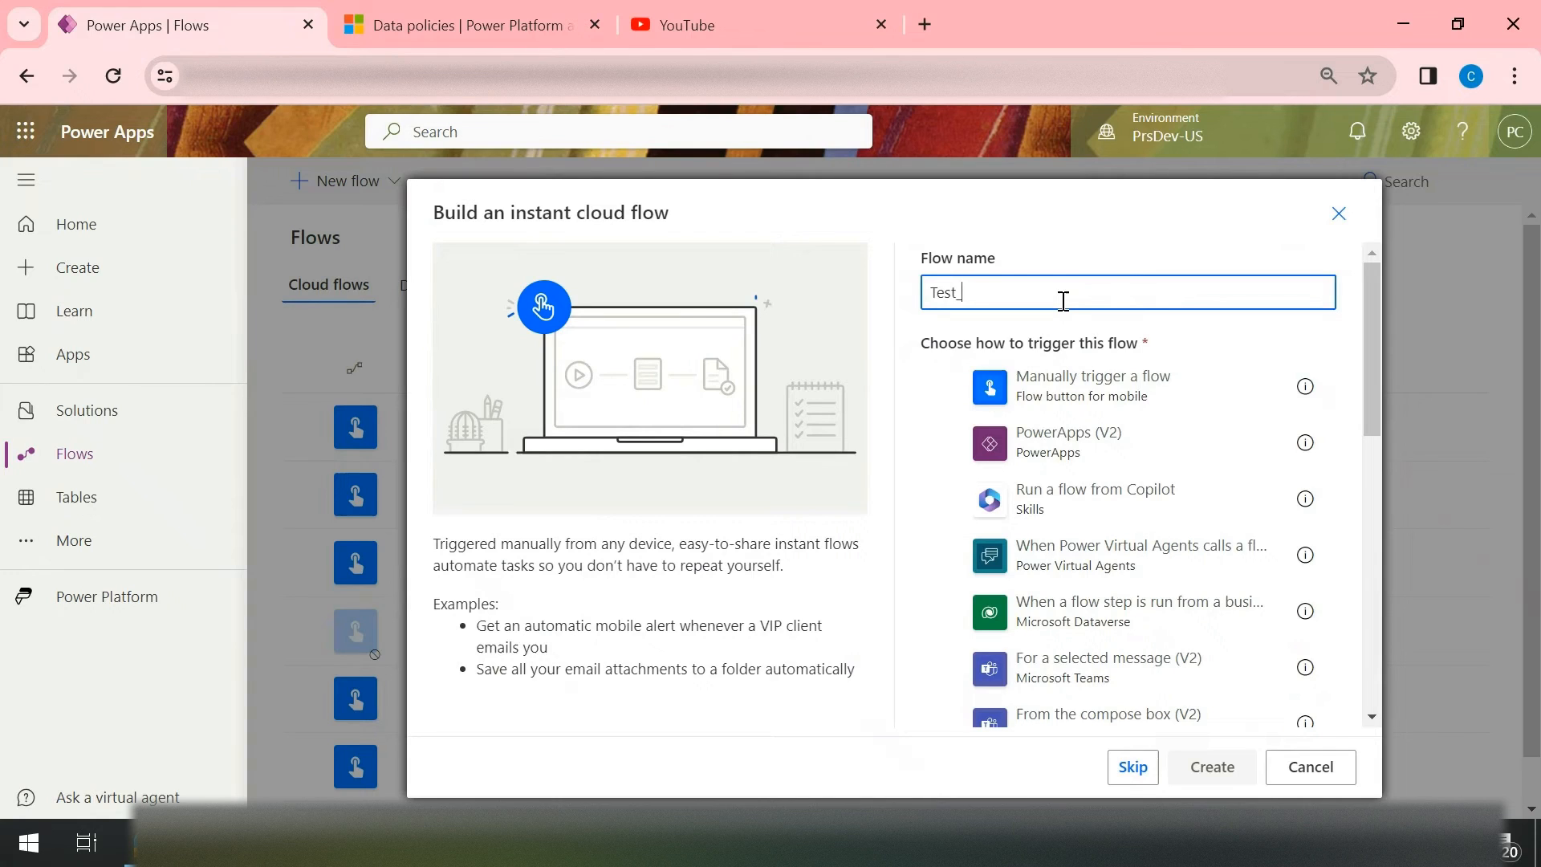
text(Dlp)
click(1114, 376)
click(1223, 775)
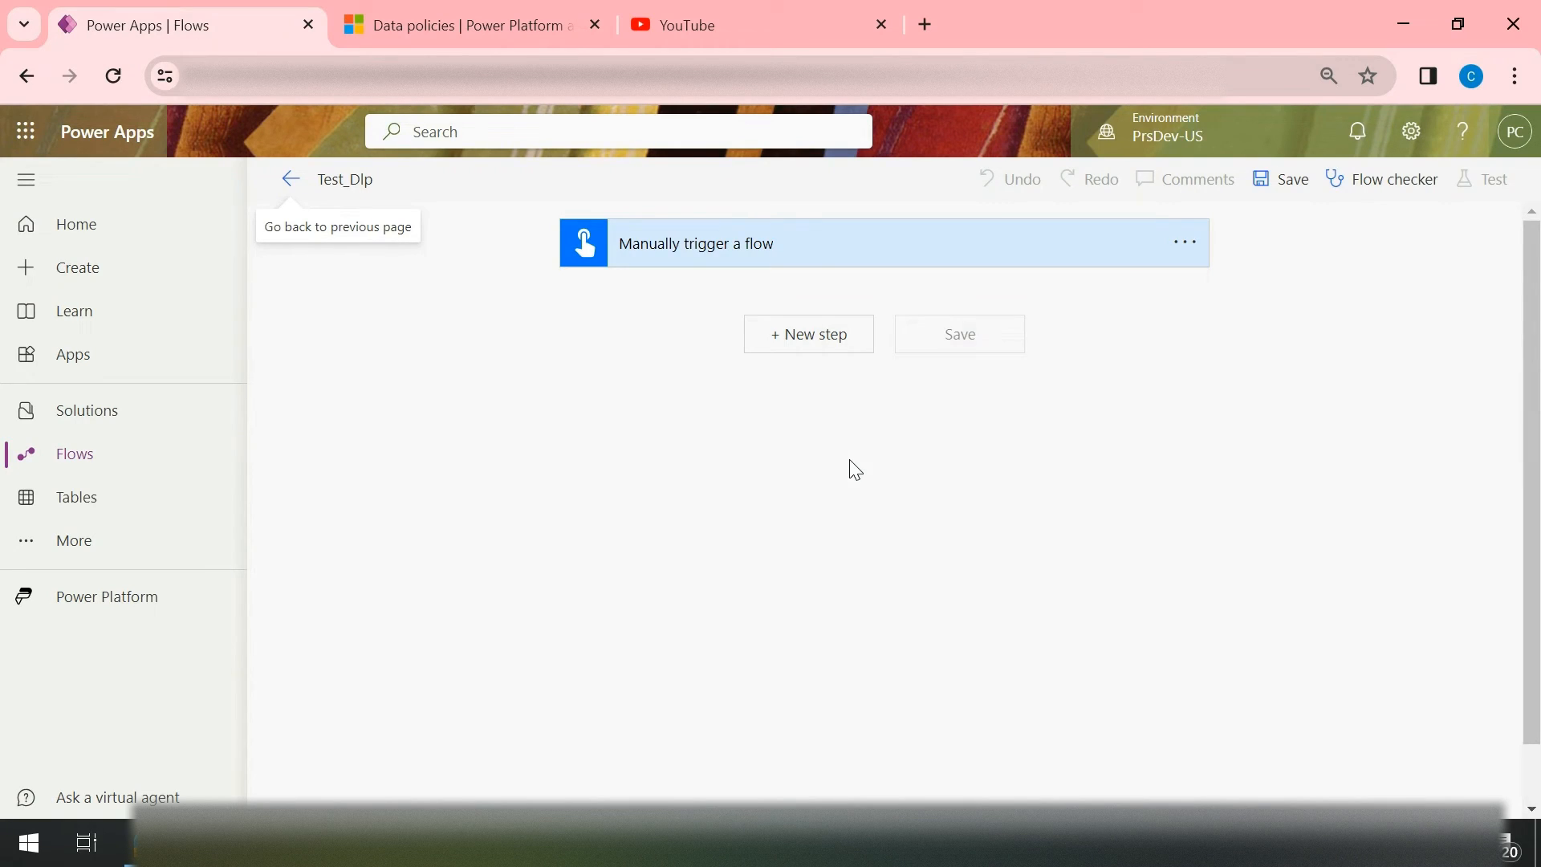
Step: Add the premium HTTP action after the manual trigger by searching the operations for "http"
click(809, 321)
click(856, 391)
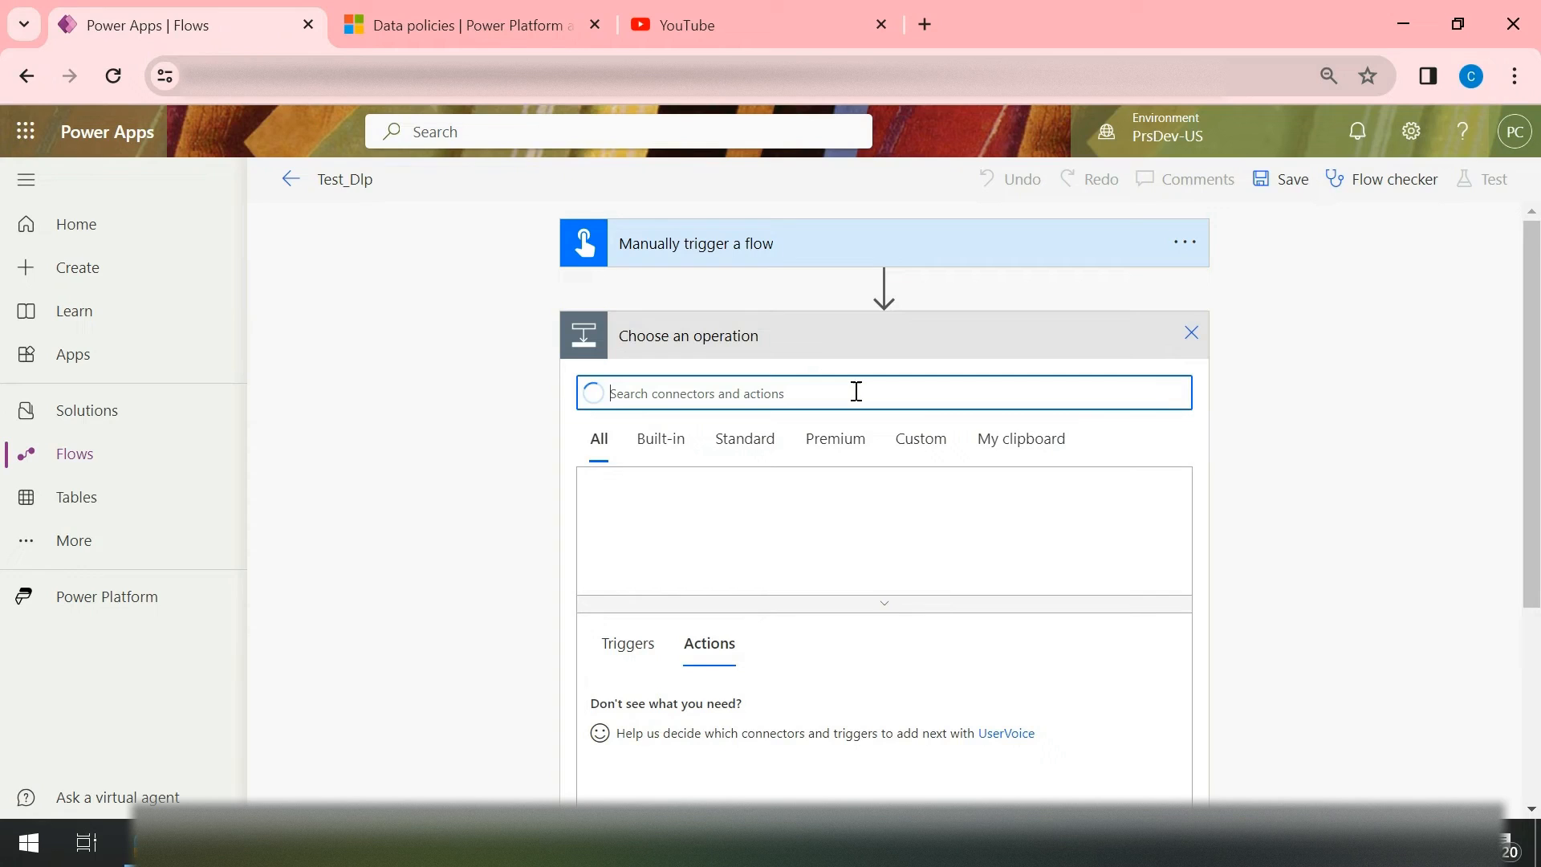
text(http)
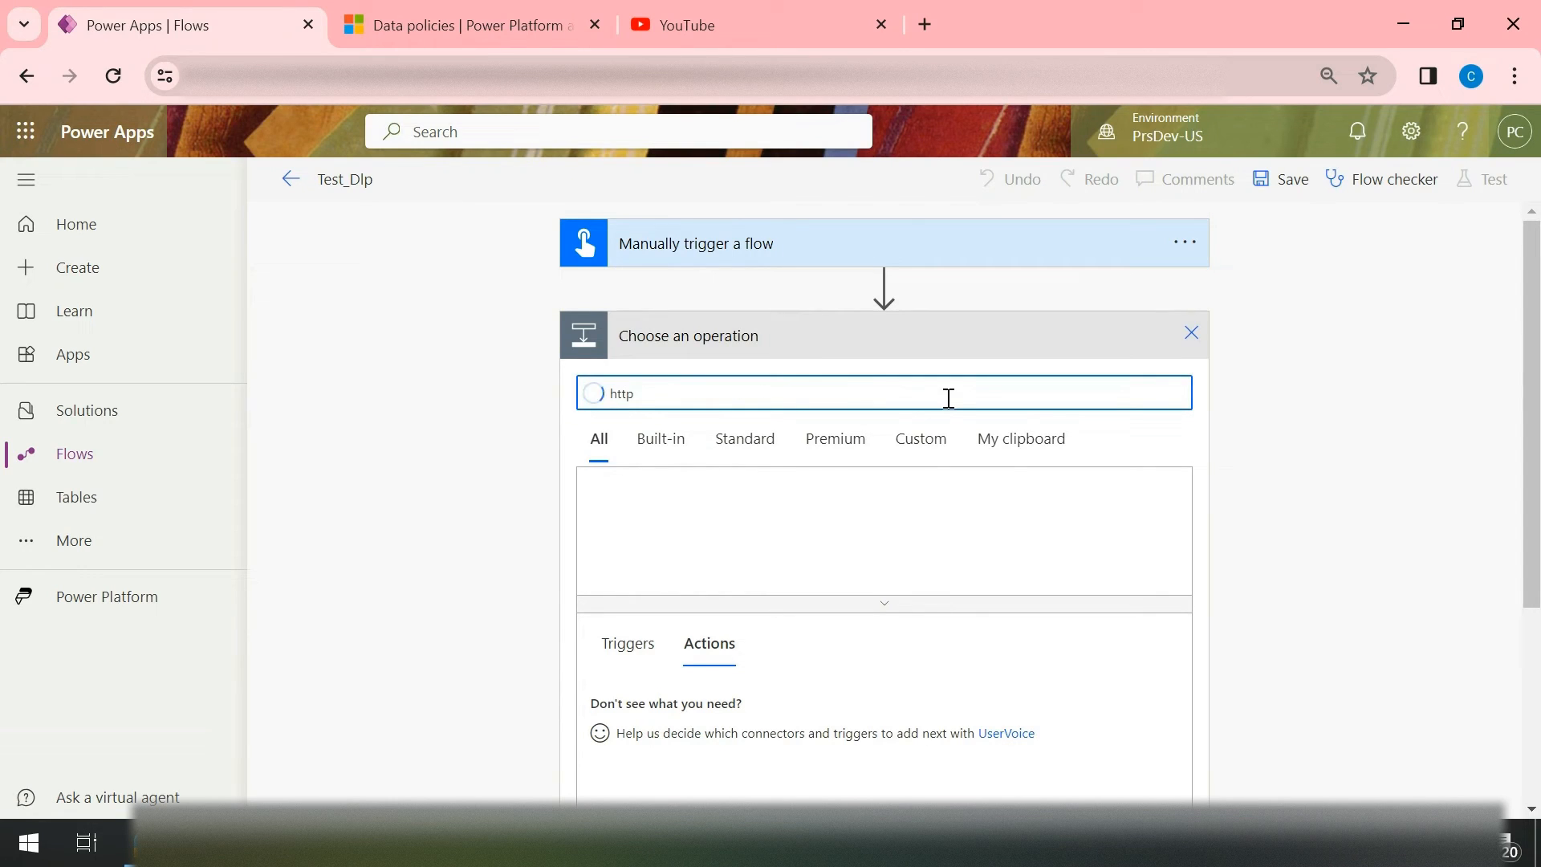
scroll(1270, 502, down, 1)
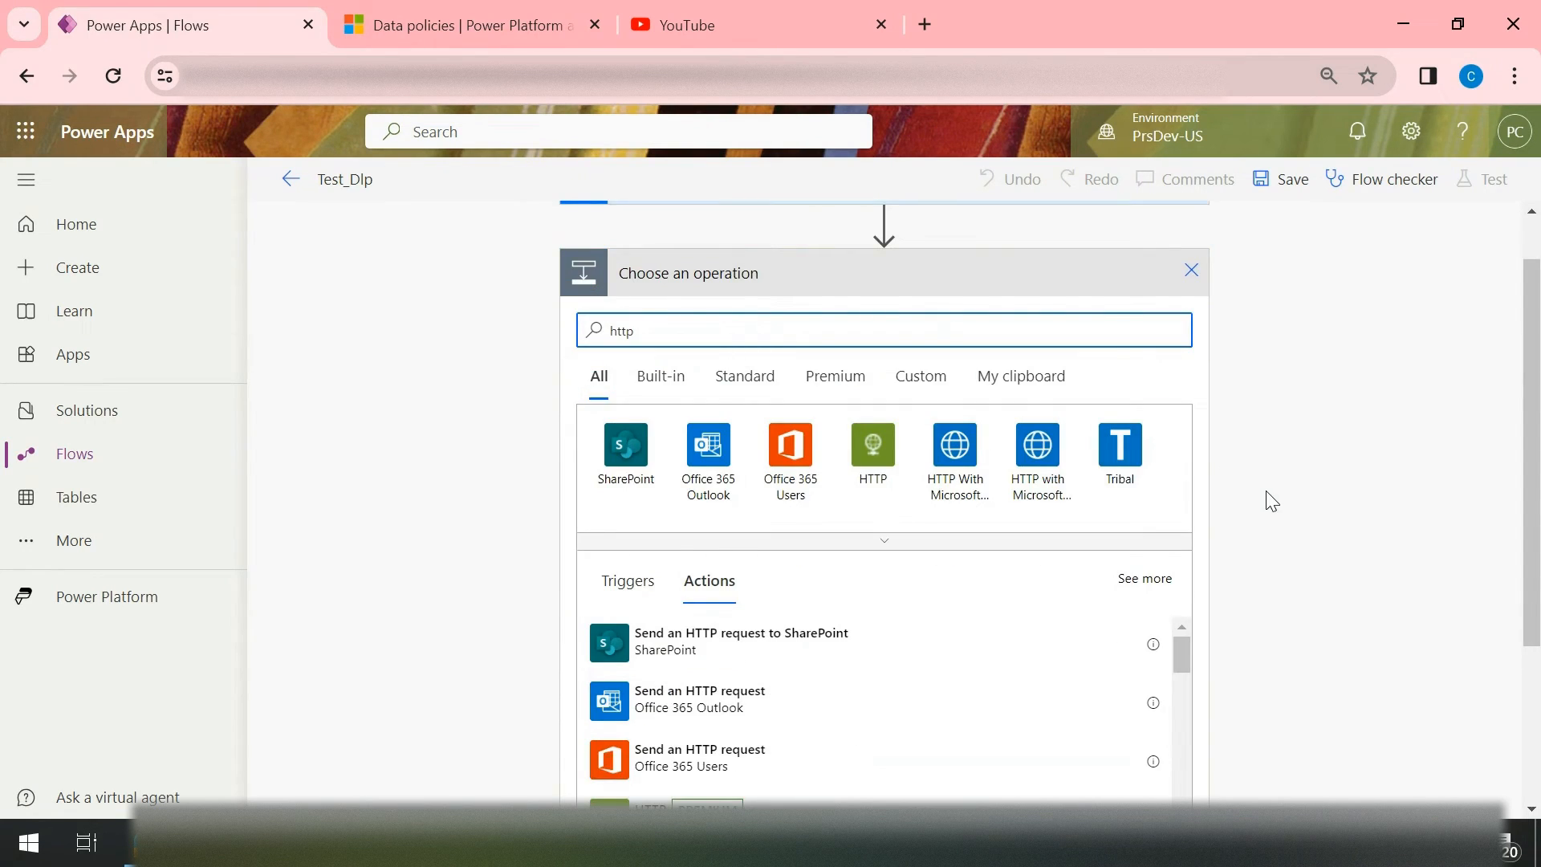
scroll(1271, 501, down, 3)
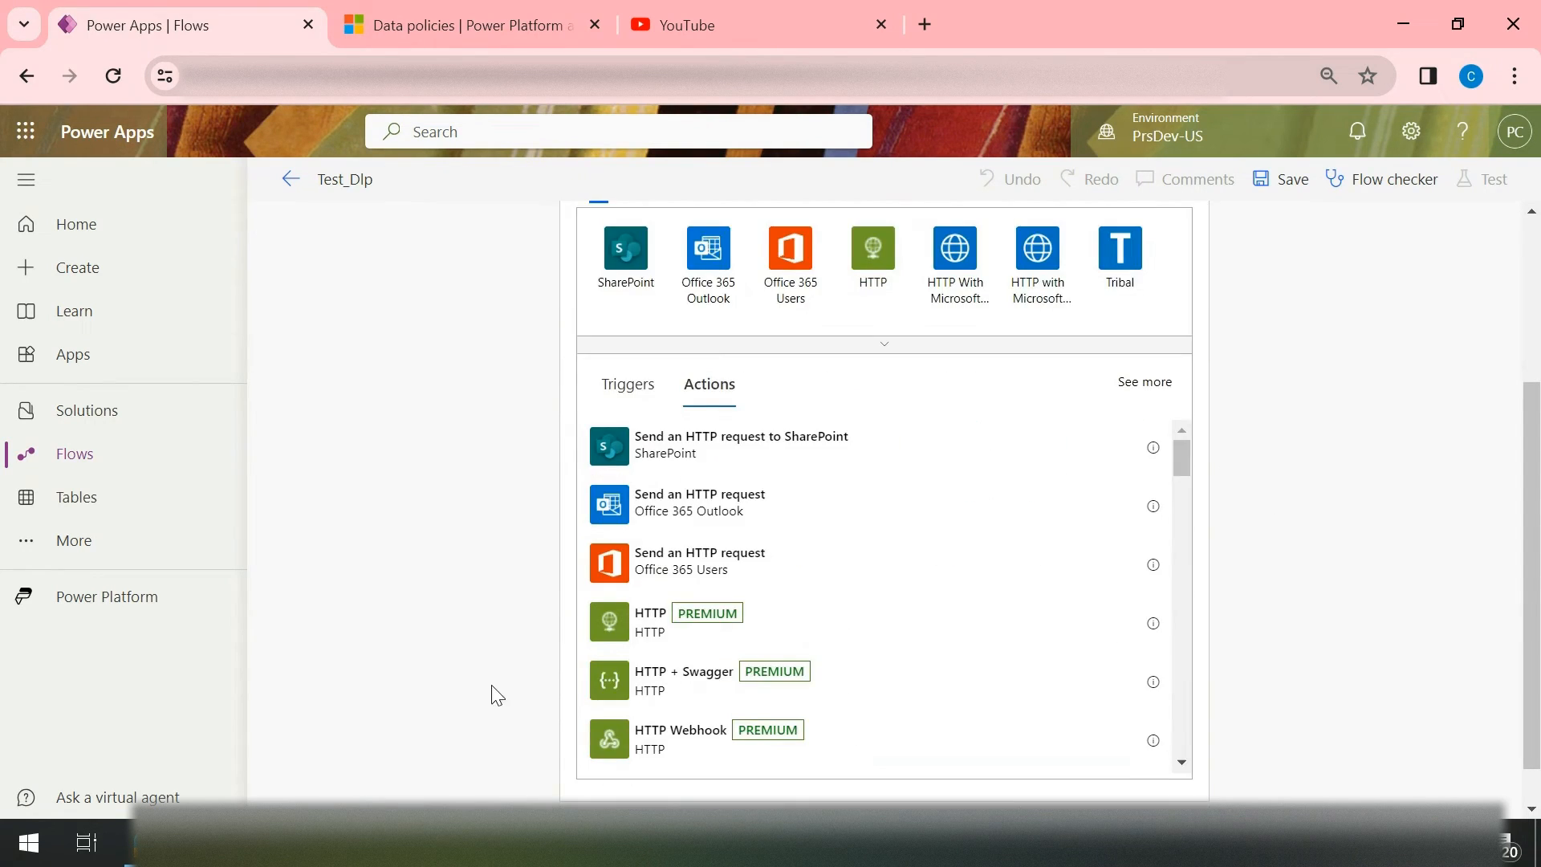
click(648, 633)
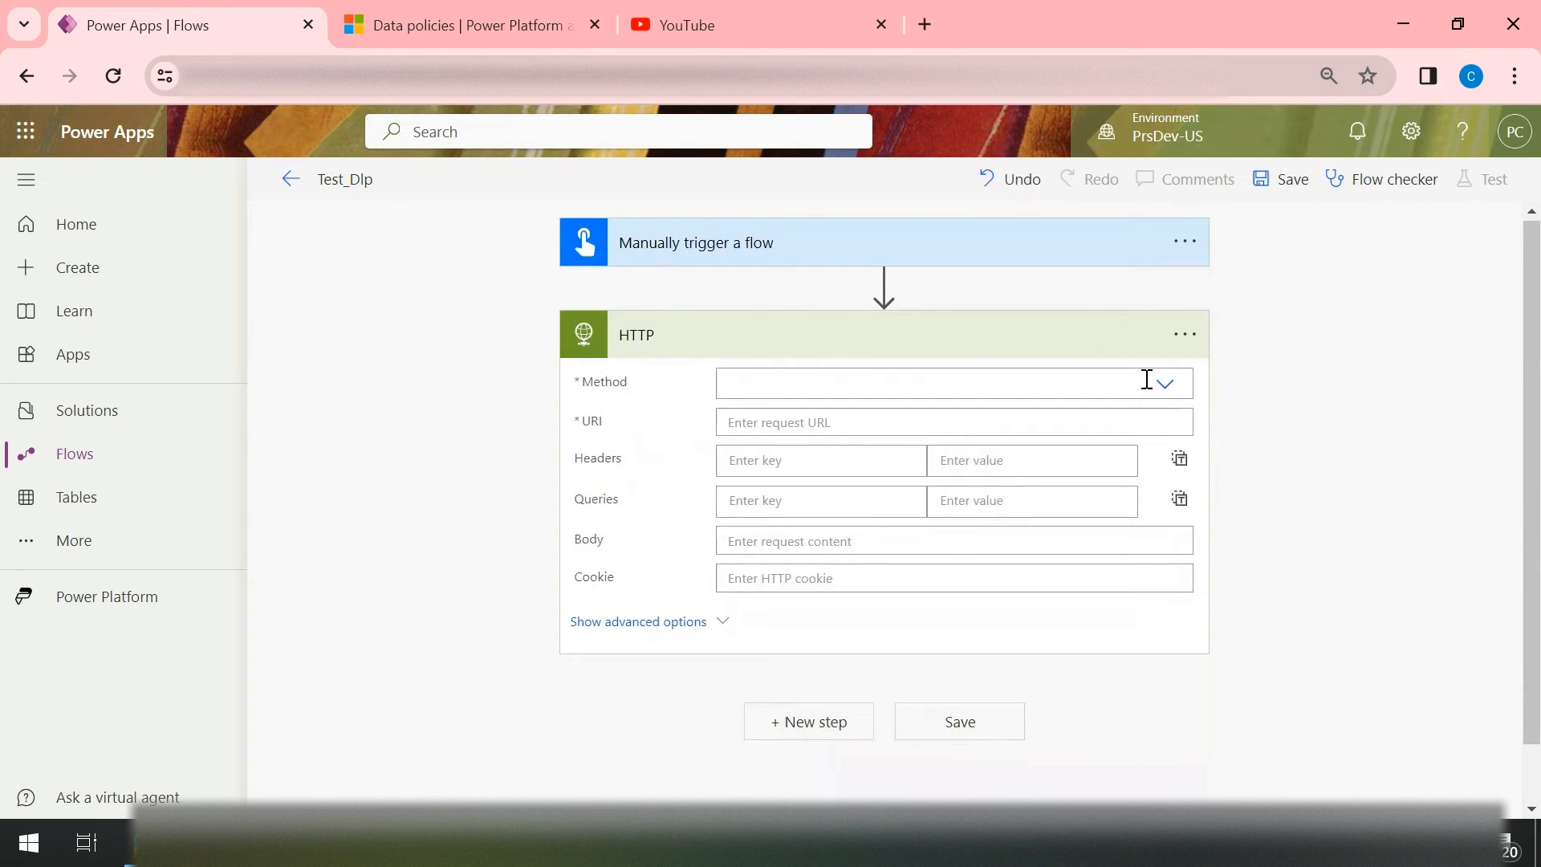
click(1175, 386)
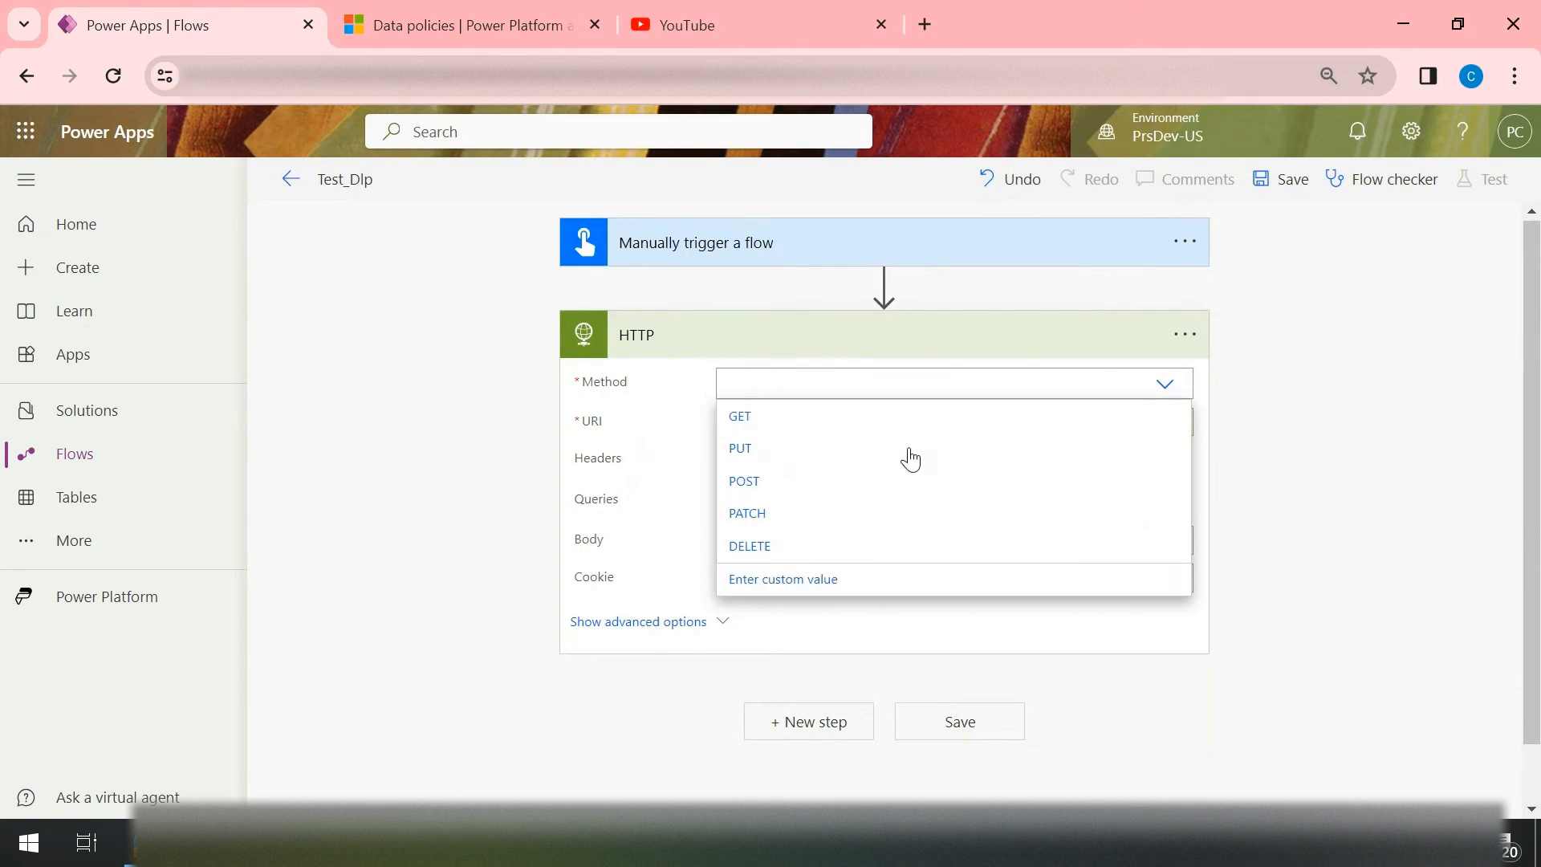
click(753, 488)
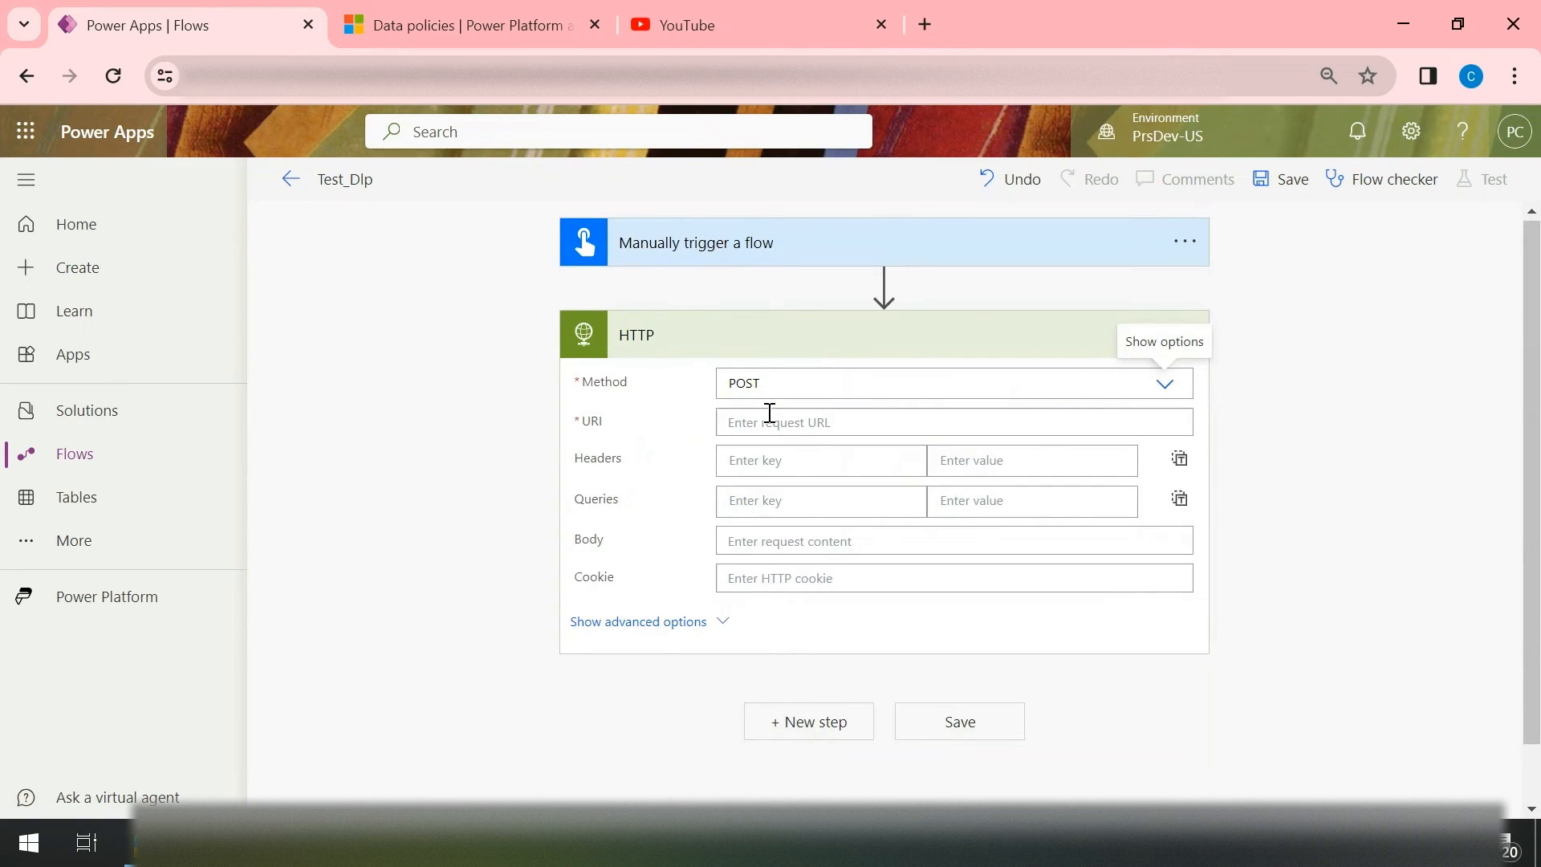
click(775, 419)
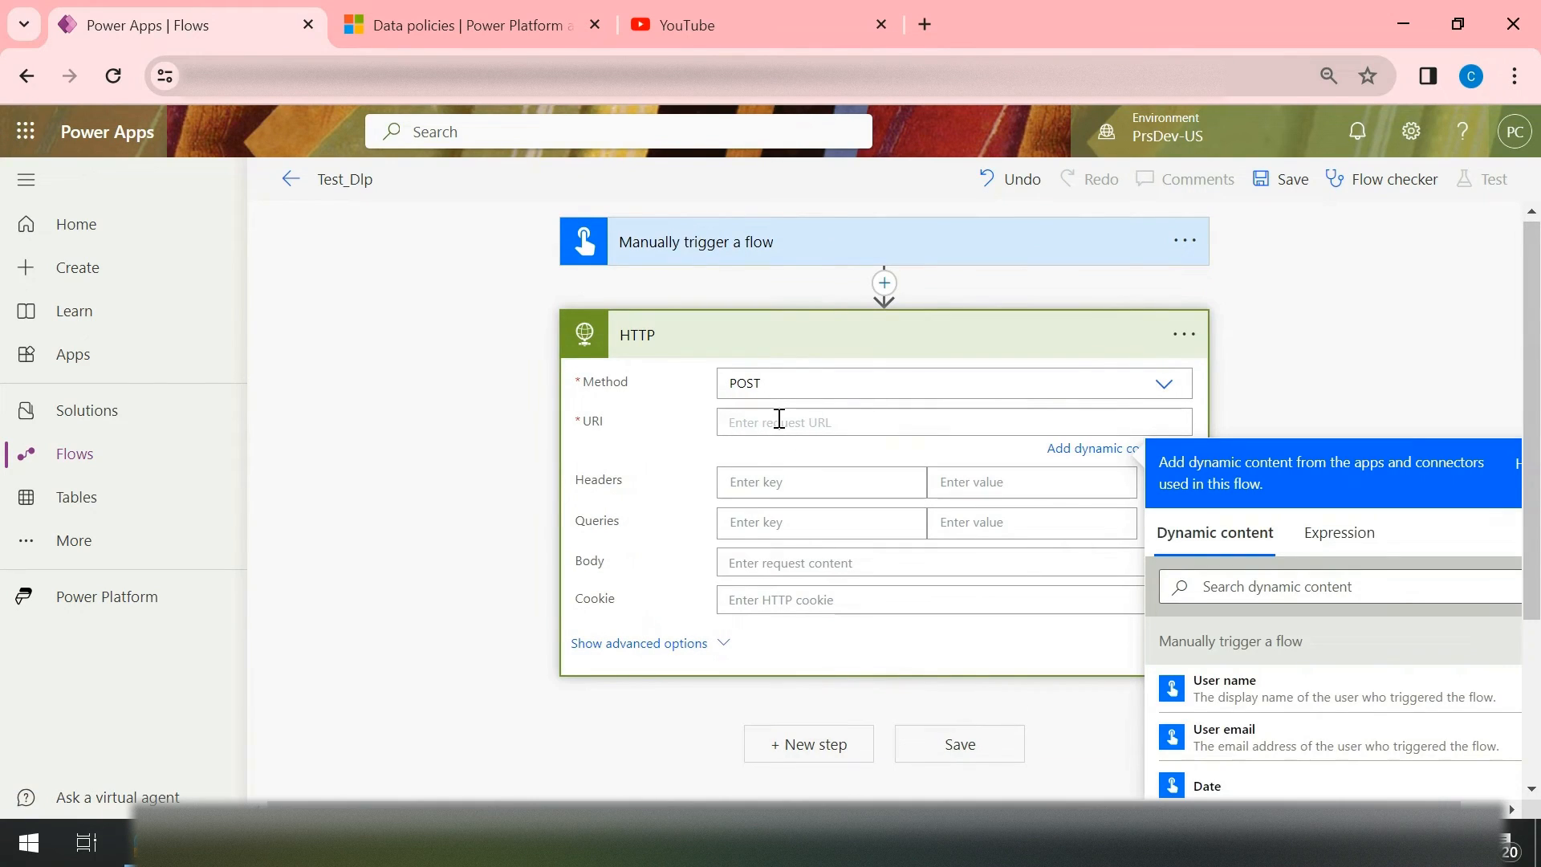
text(https://www.youtube.com/)
click(992, 344)
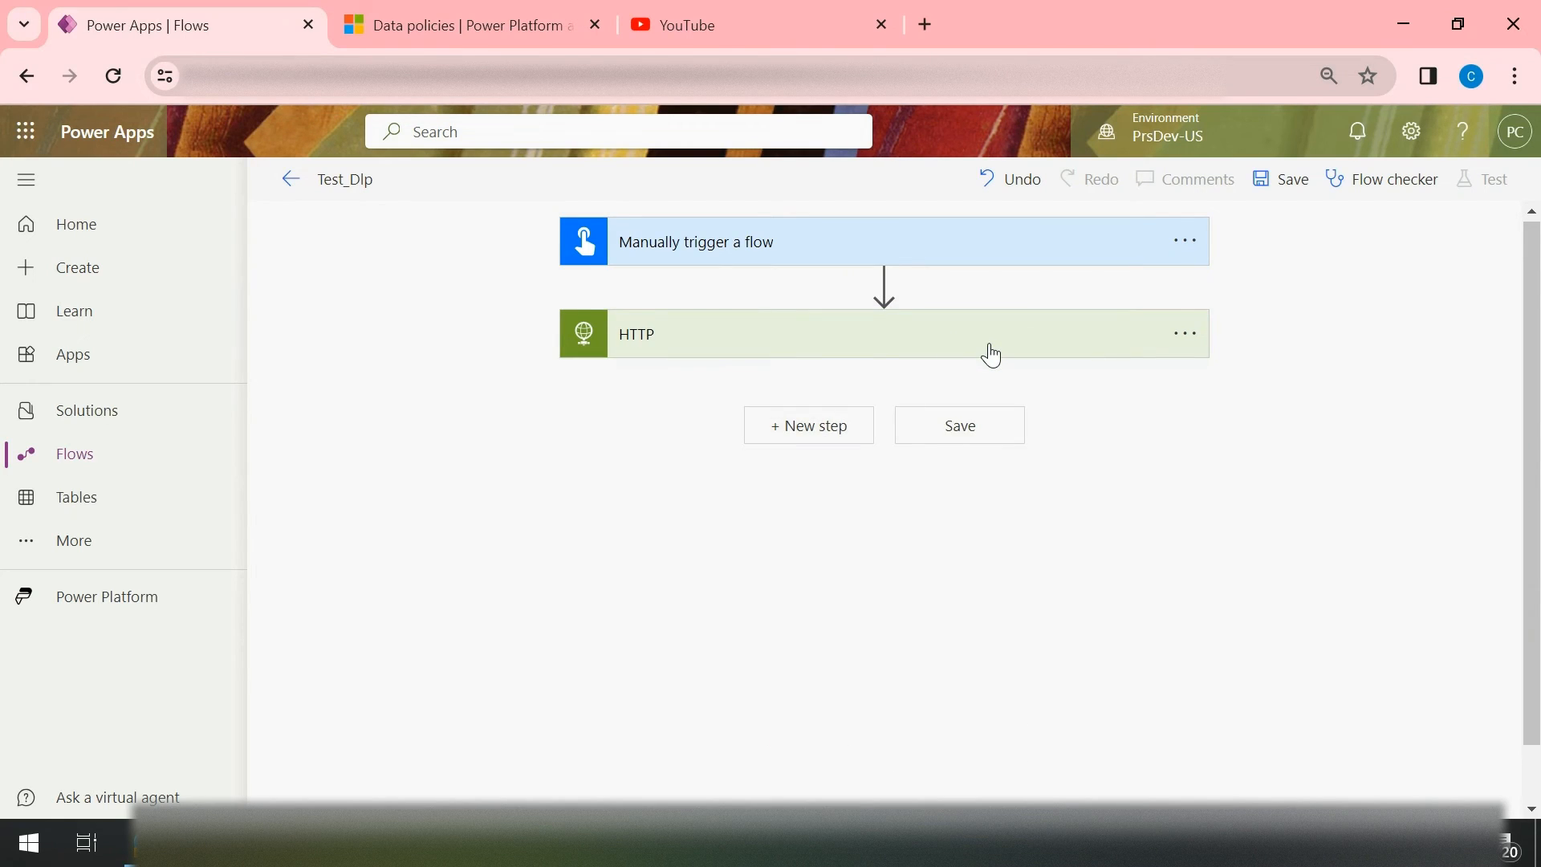
click(992, 353)
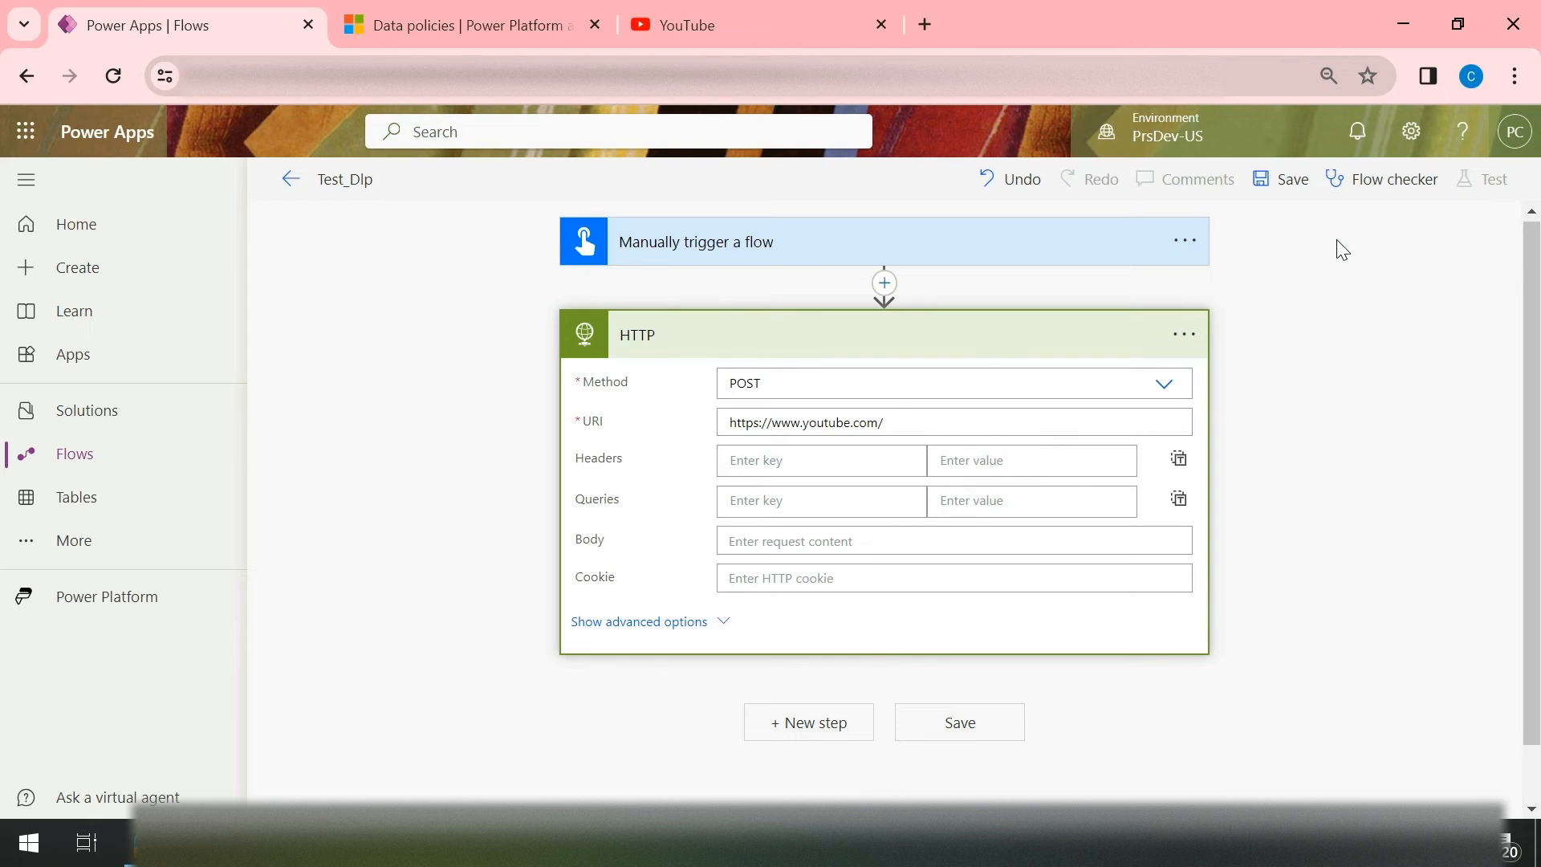
click(1294, 197)
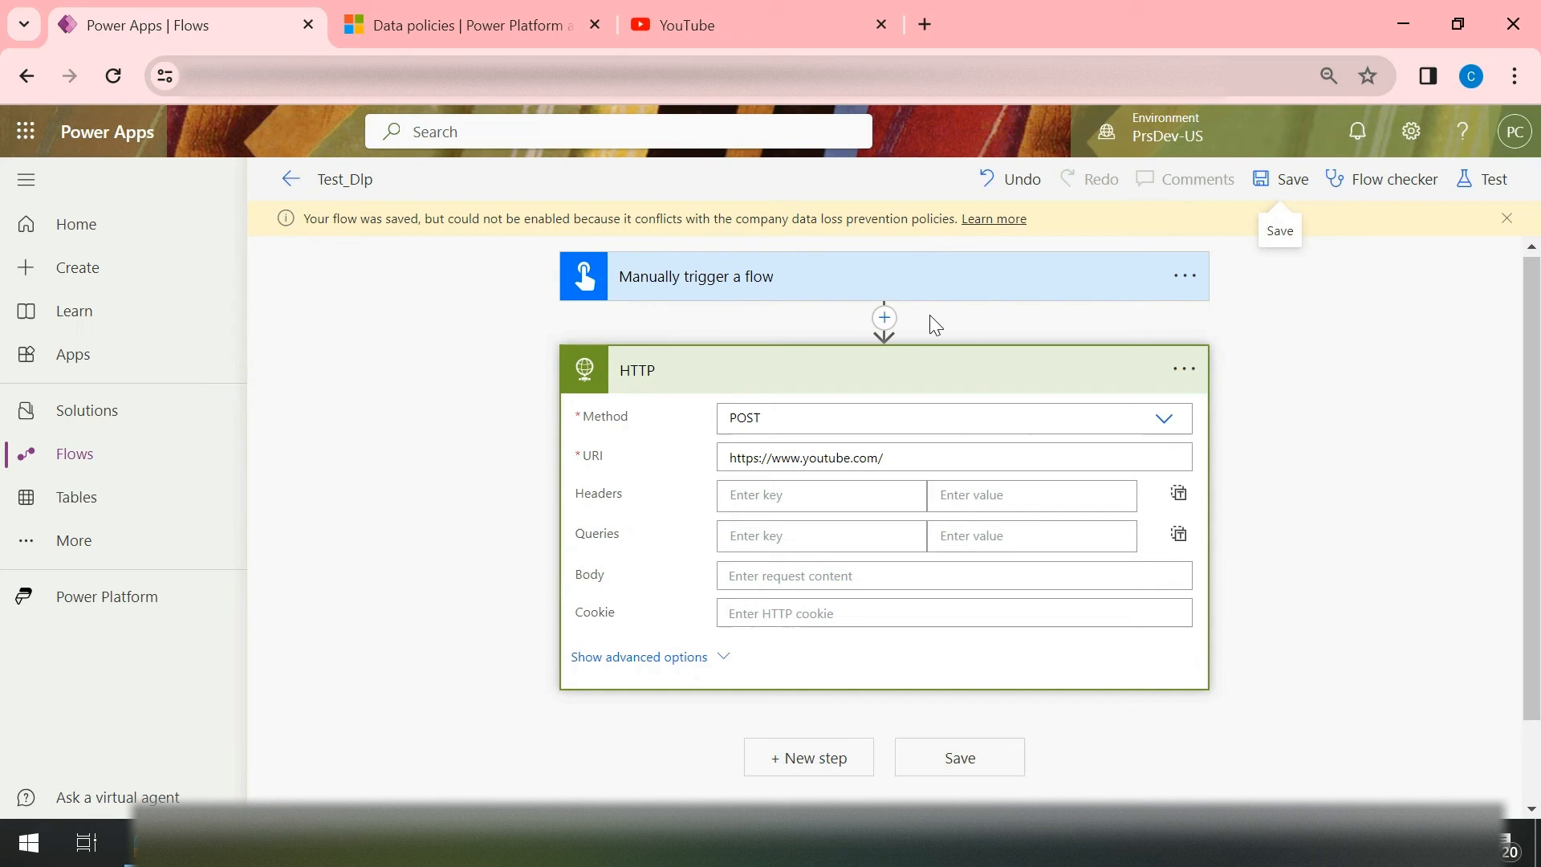
drag(911, 450, 655, 470)
click(909, 461)
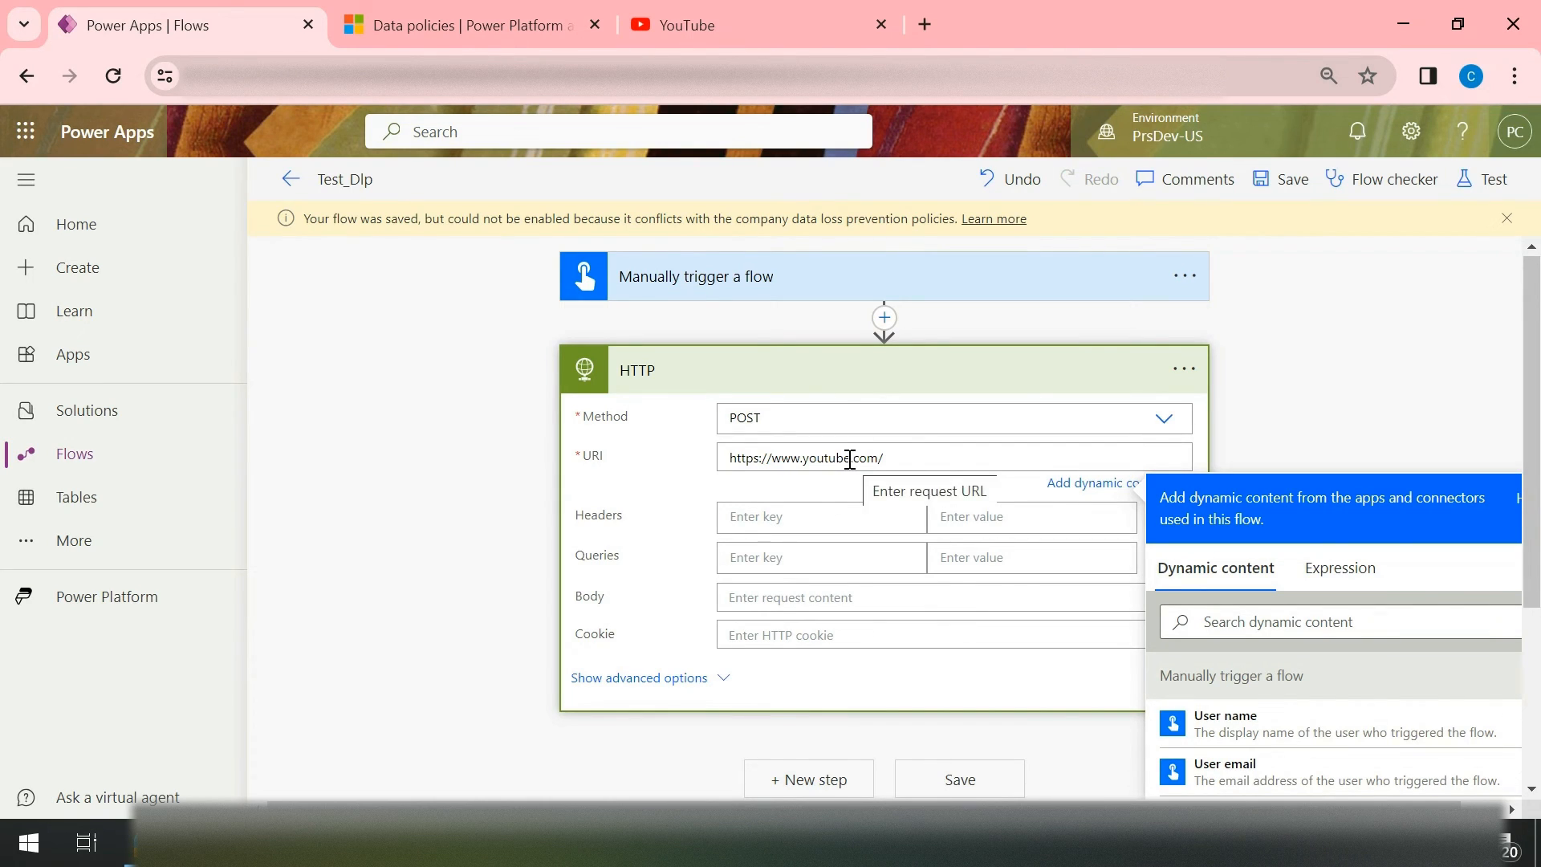
drag(850, 459, 800, 462)
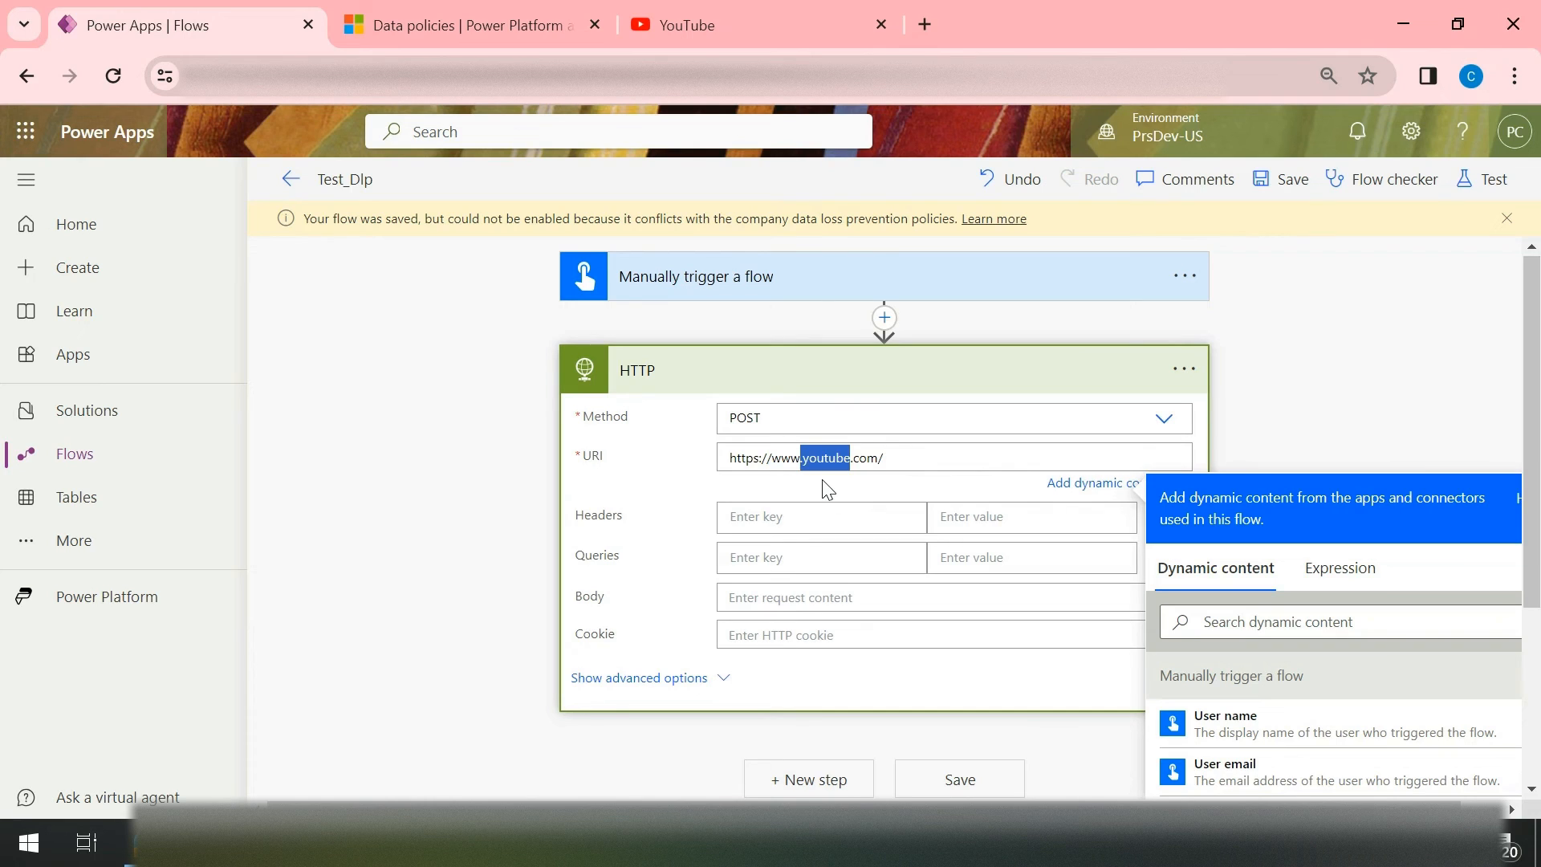
key(BackSpace)
text(/www.googl)
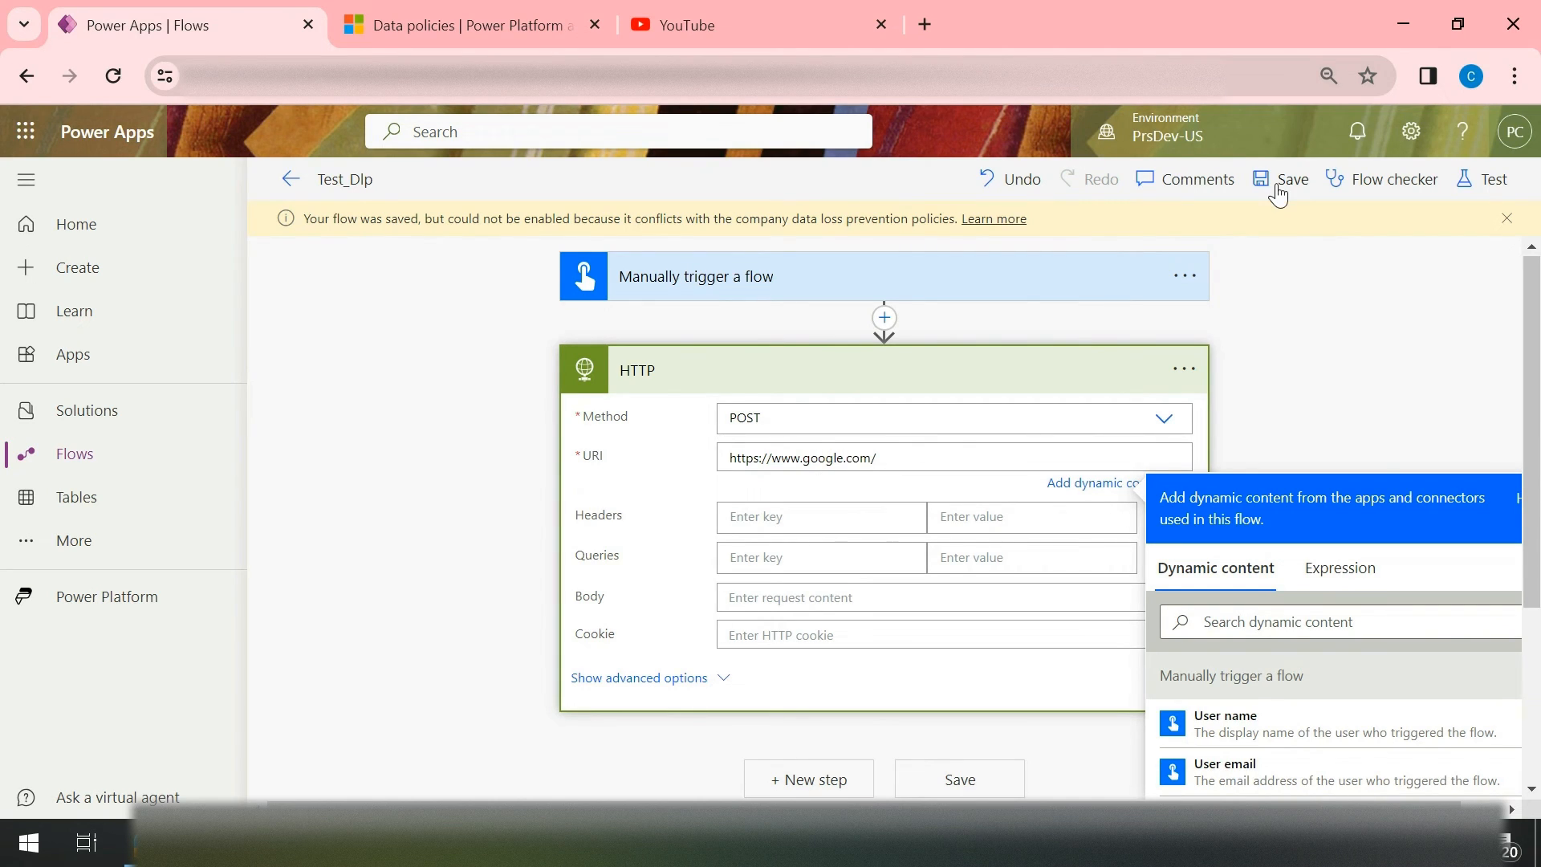
click(1494, 221)
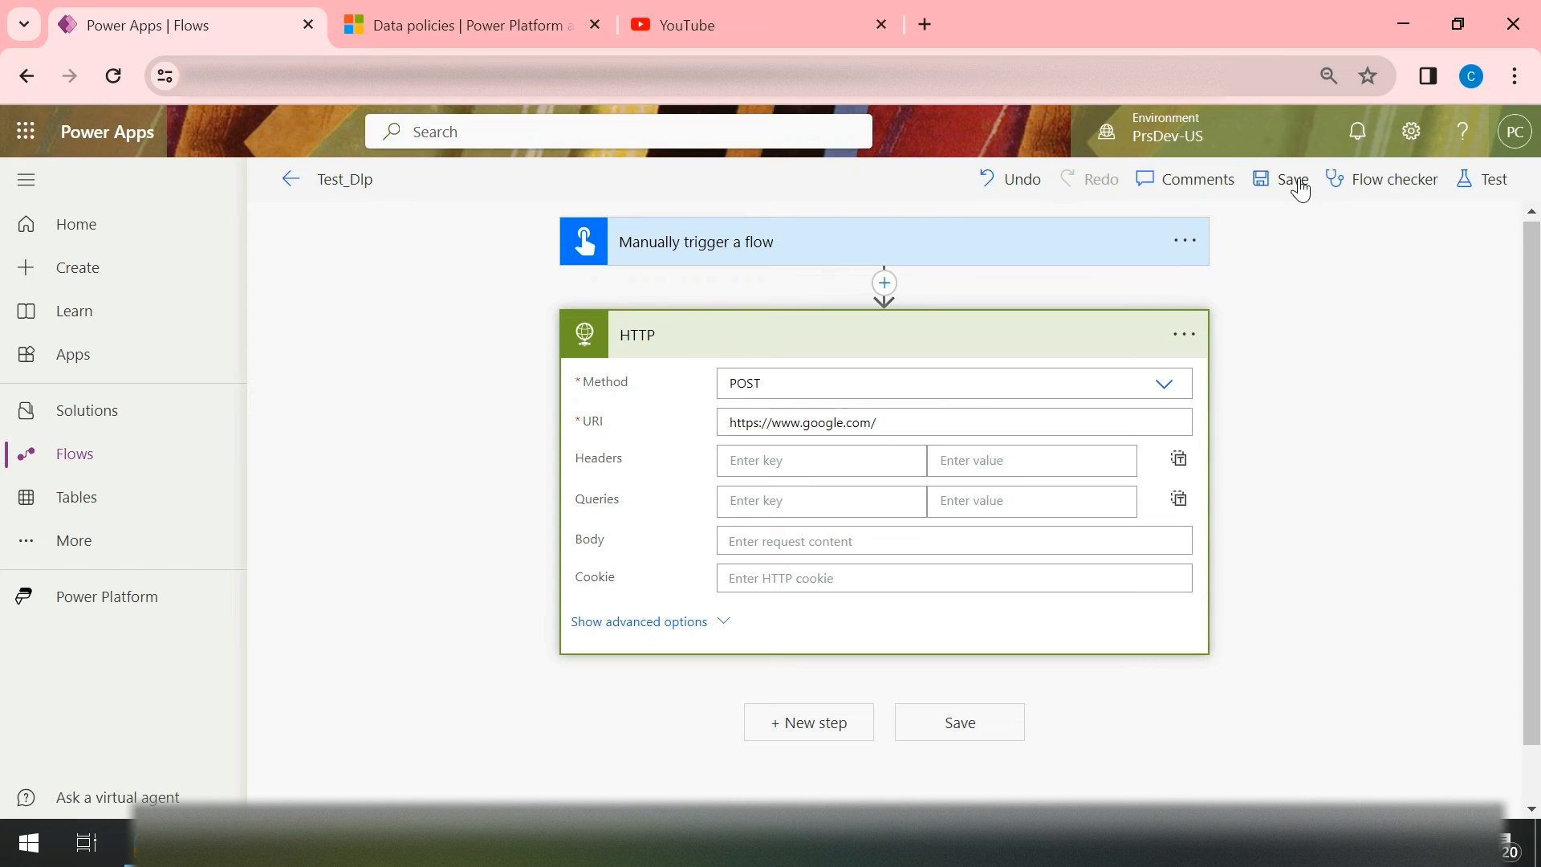
click(1291, 184)
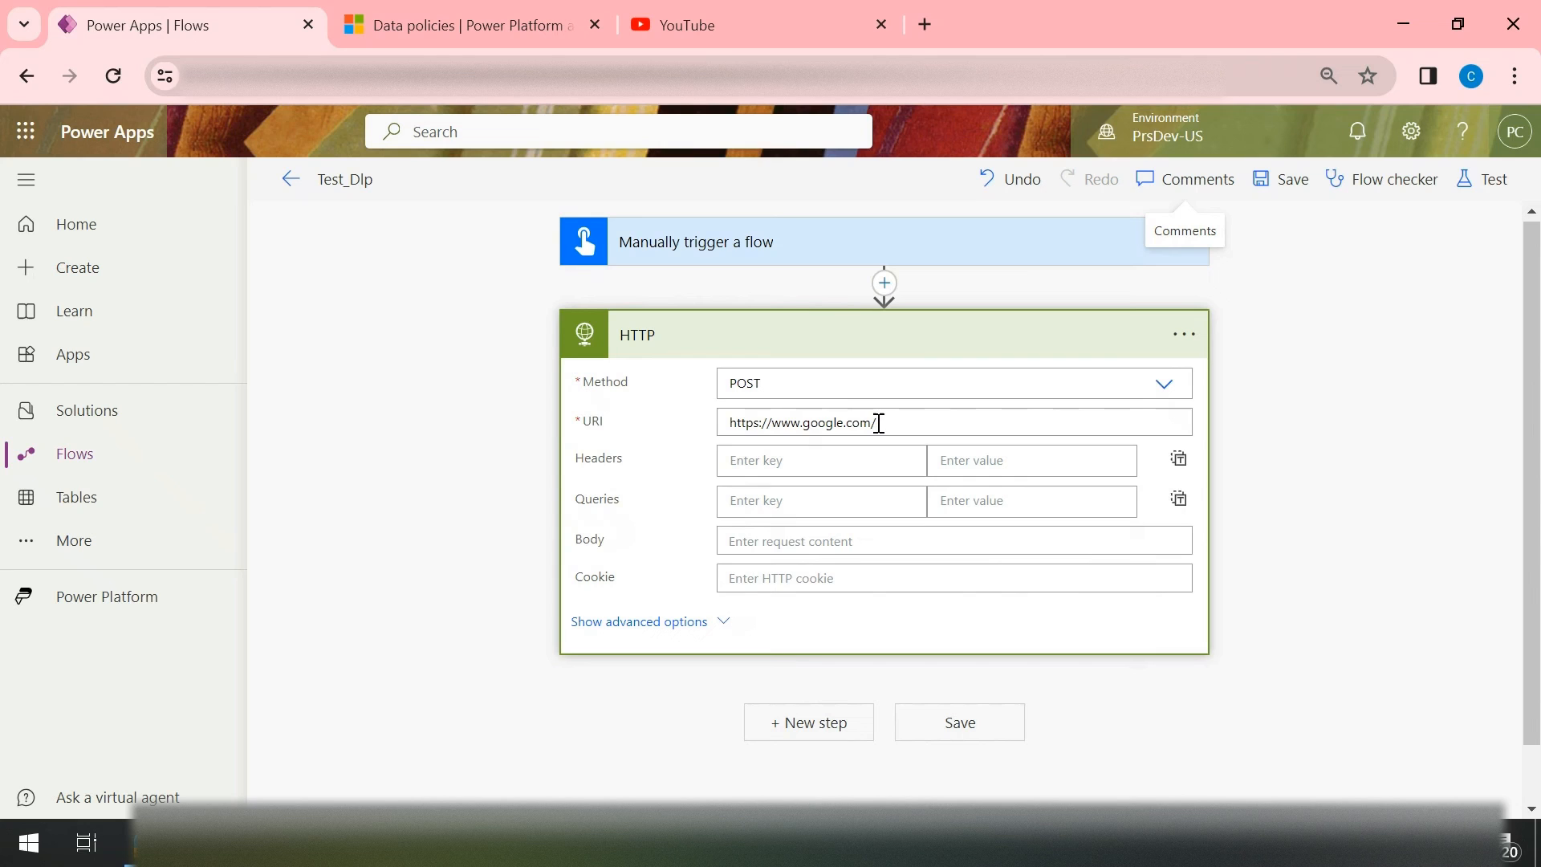
Step: Return to the flows list and open the Test_Dlp flow's details page to check its status
click(290, 185)
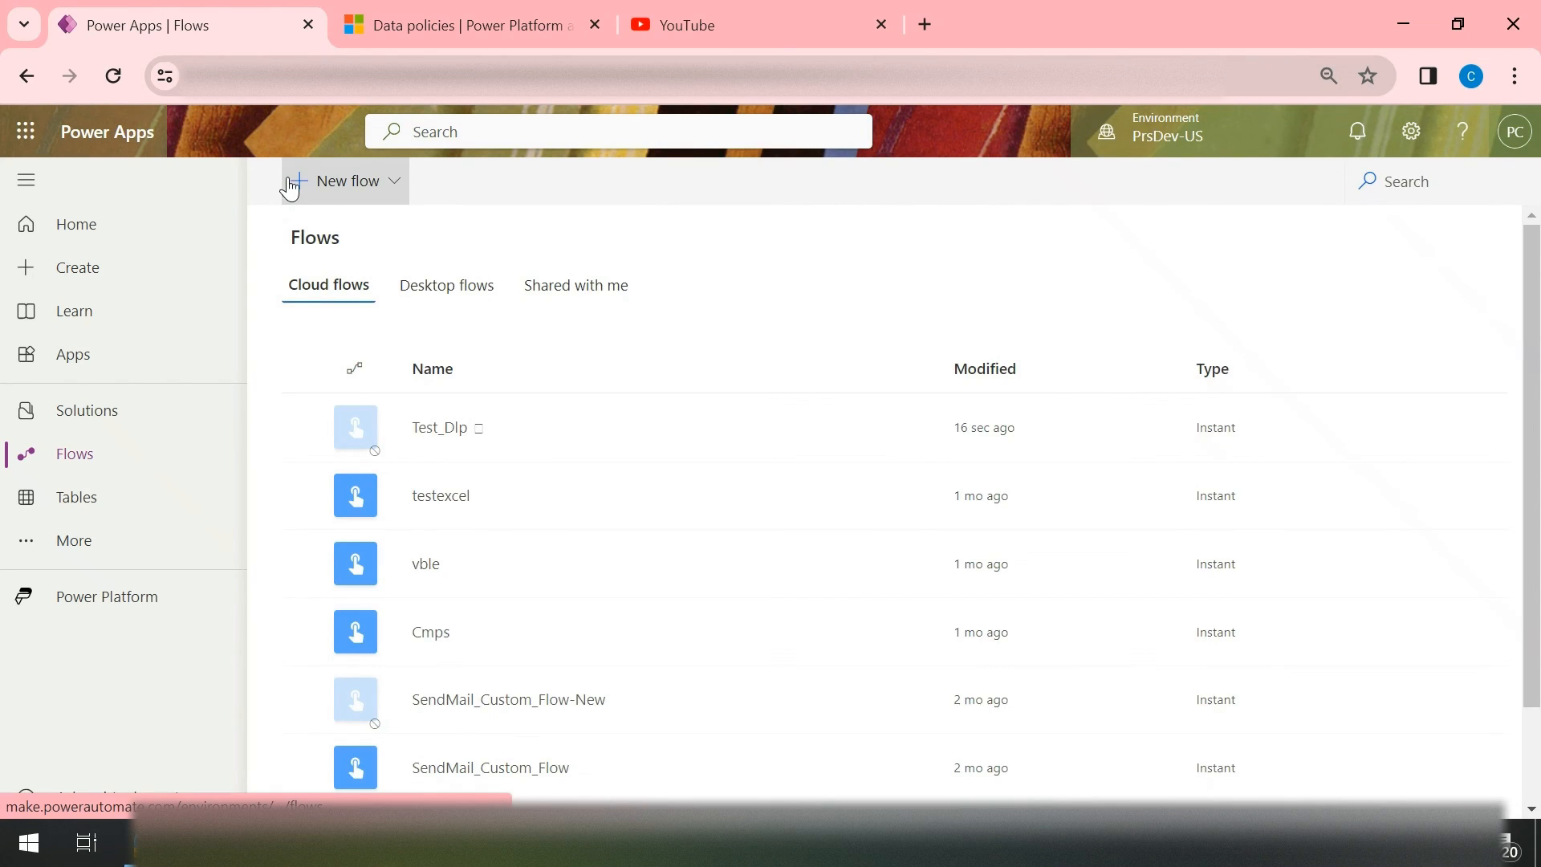
click(438, 430)
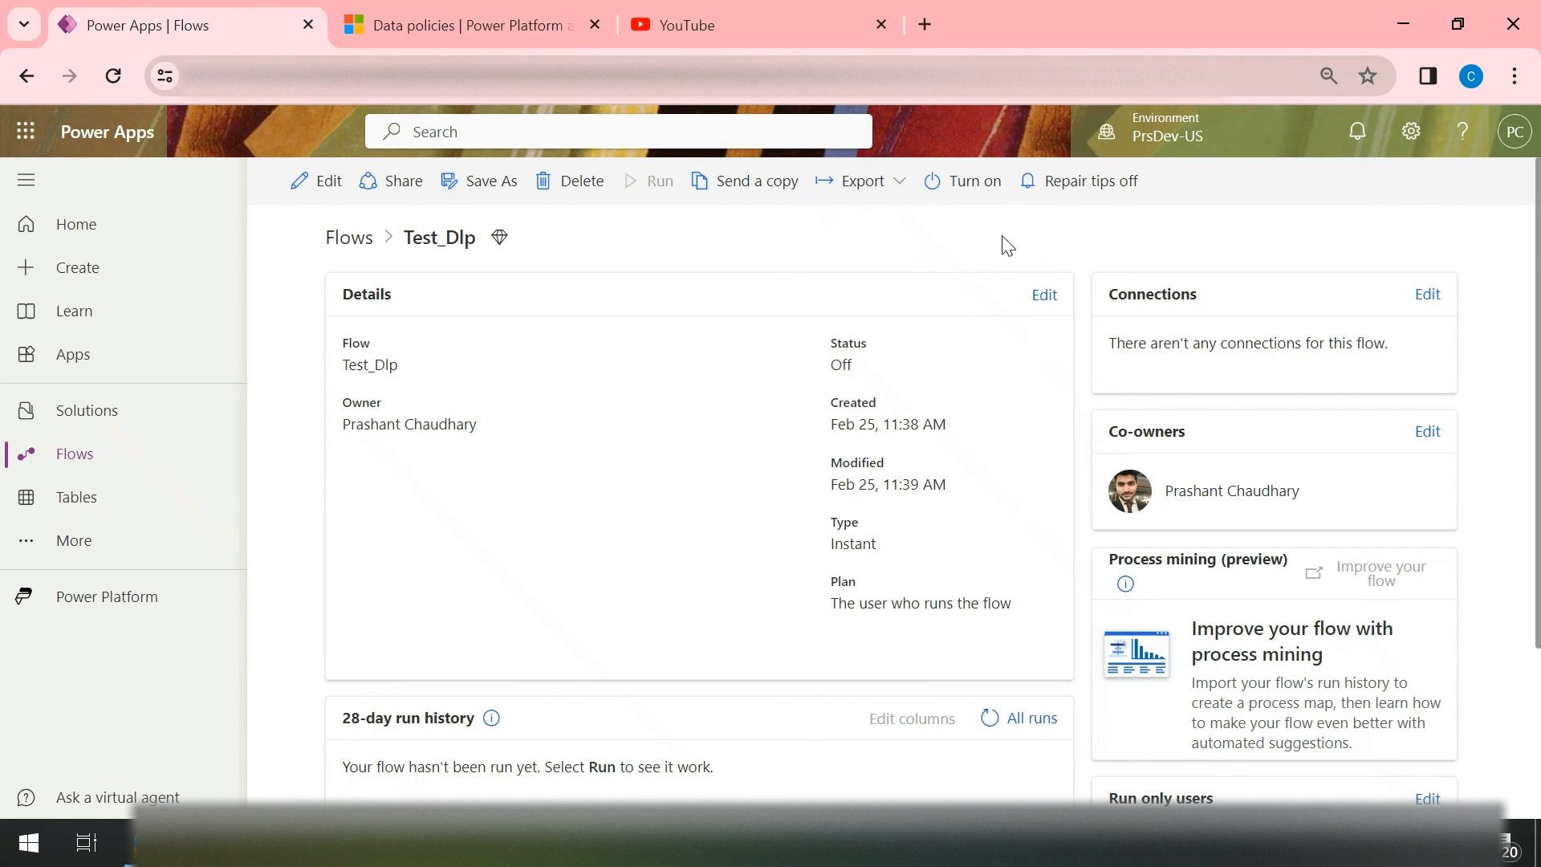
scroll(1008, 246, down, 2)
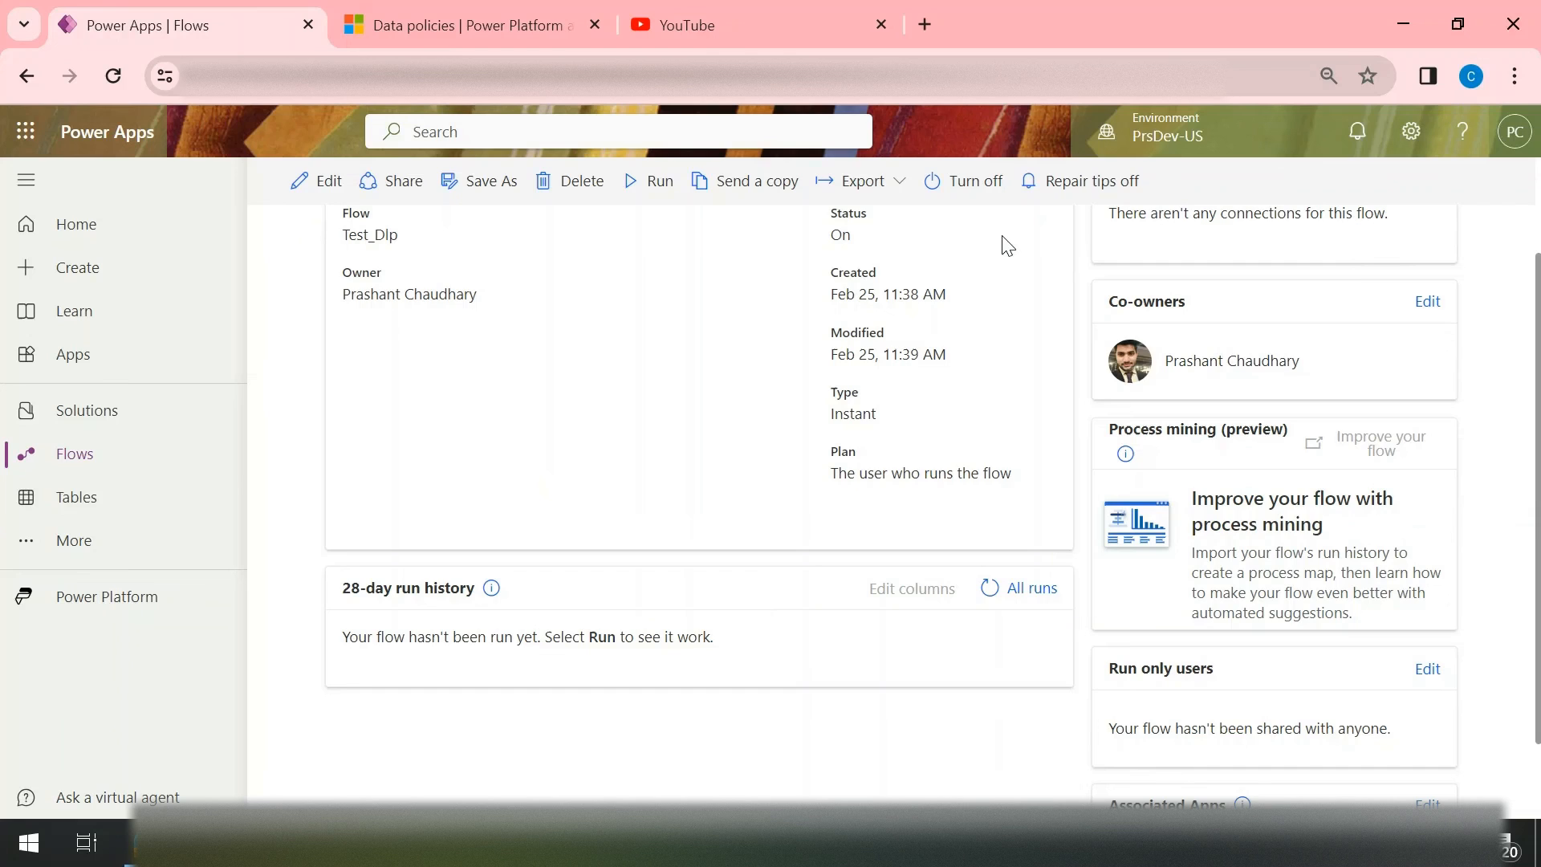
scroll(1008, 246, up, 2)
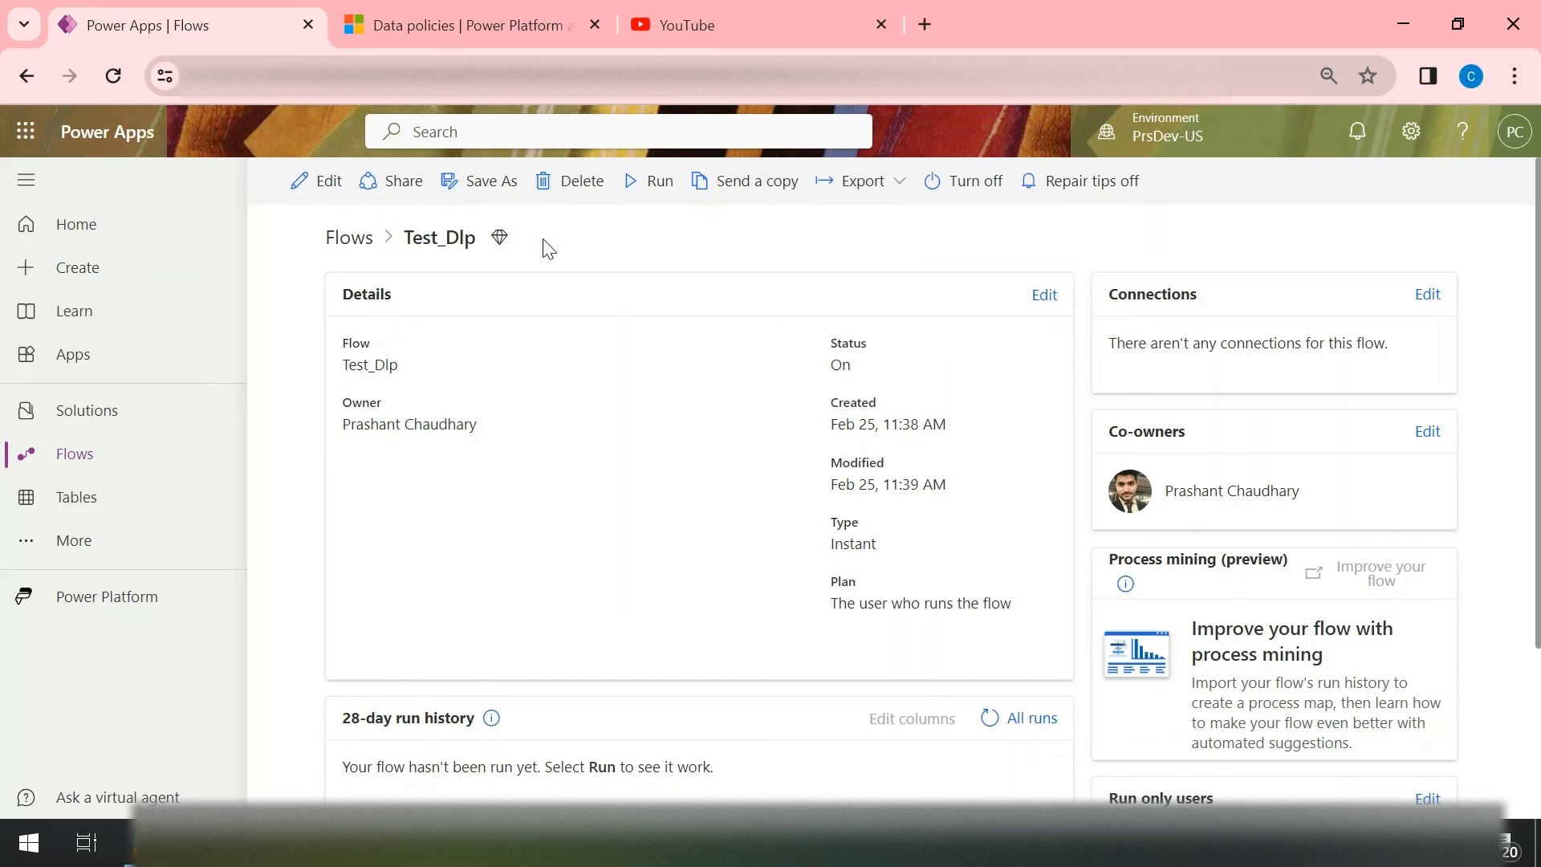
click(320, 201)
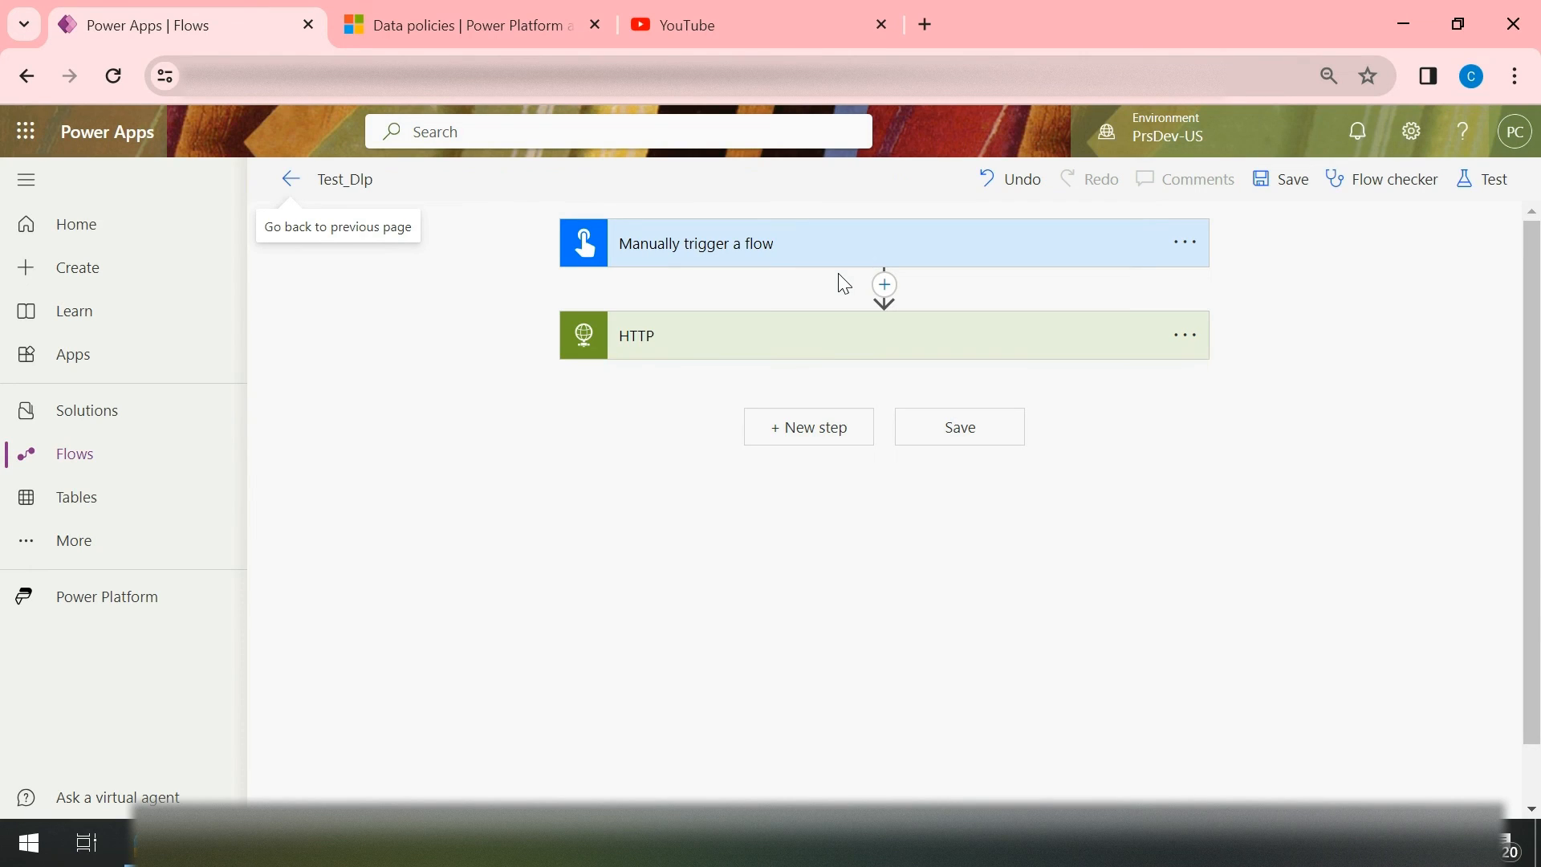
click(822, 353)
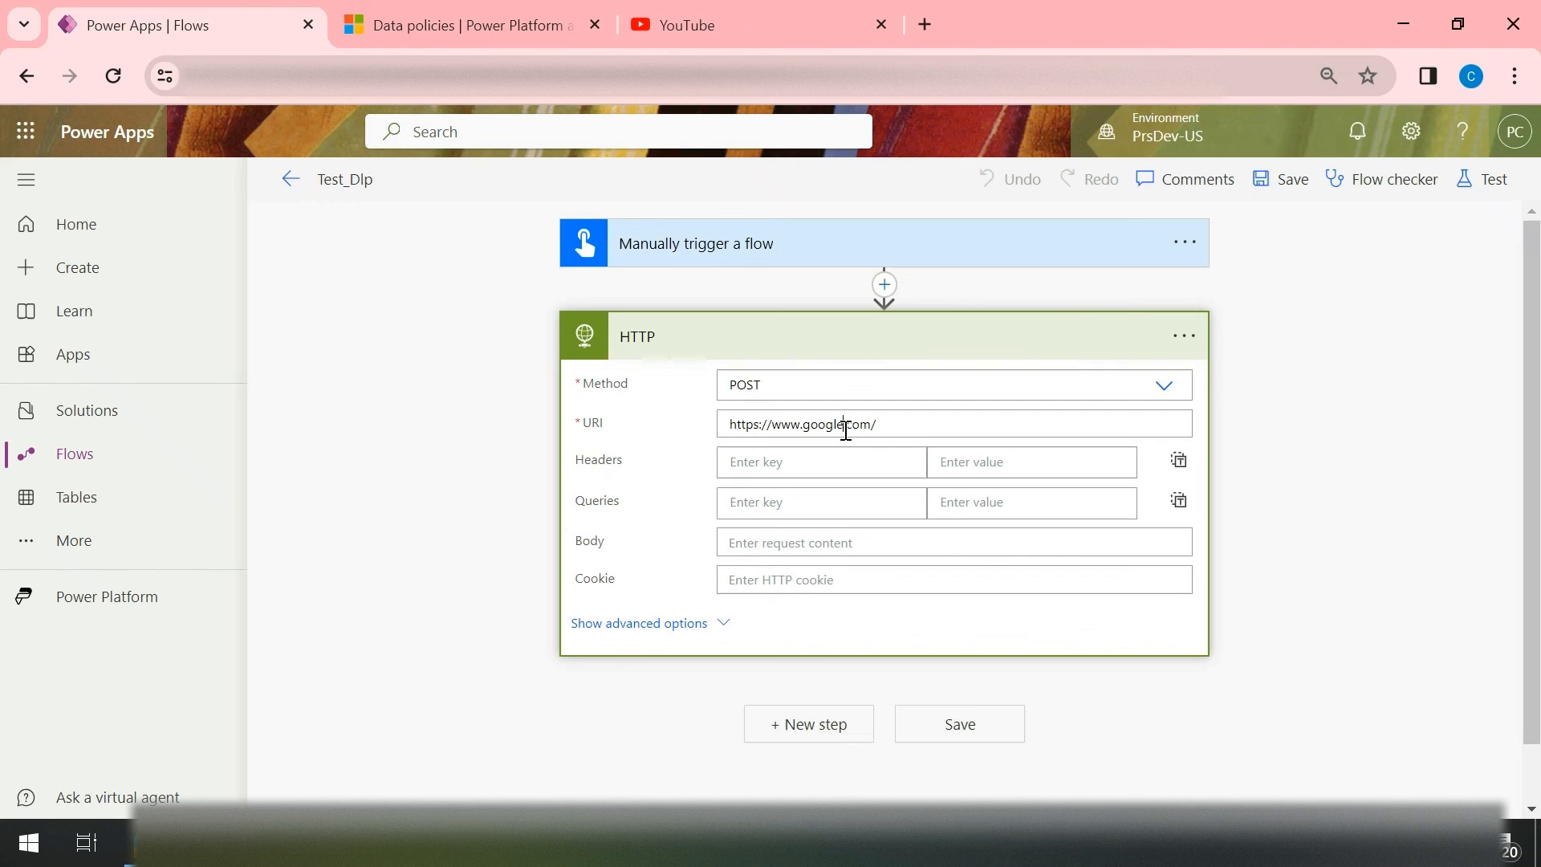
drag(845, 430, 804, 431)
key(BackSpace)
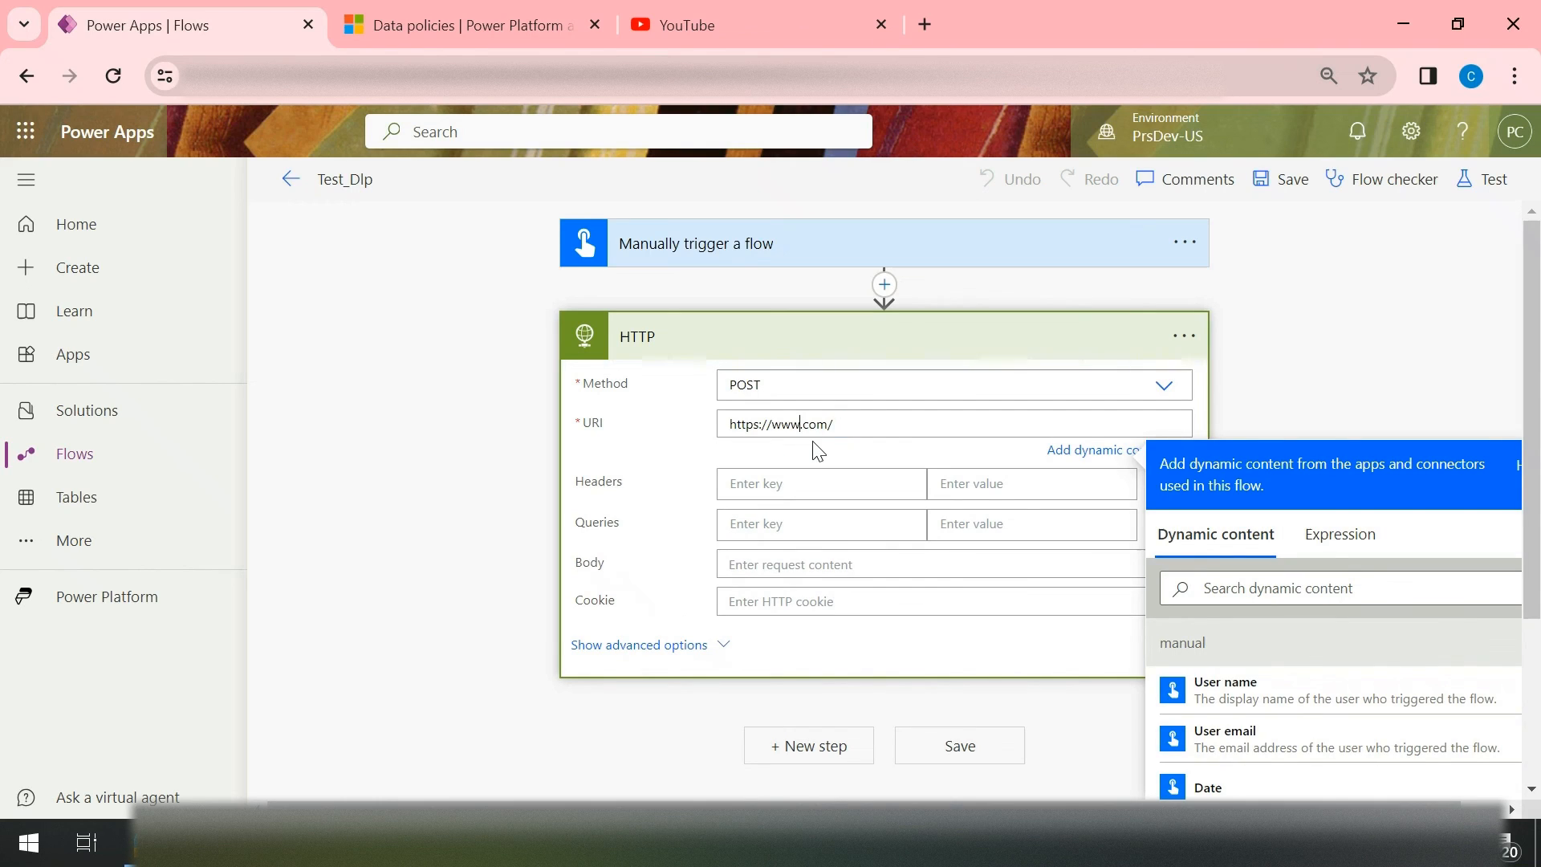
text(youtube.)
click(1287, 186)
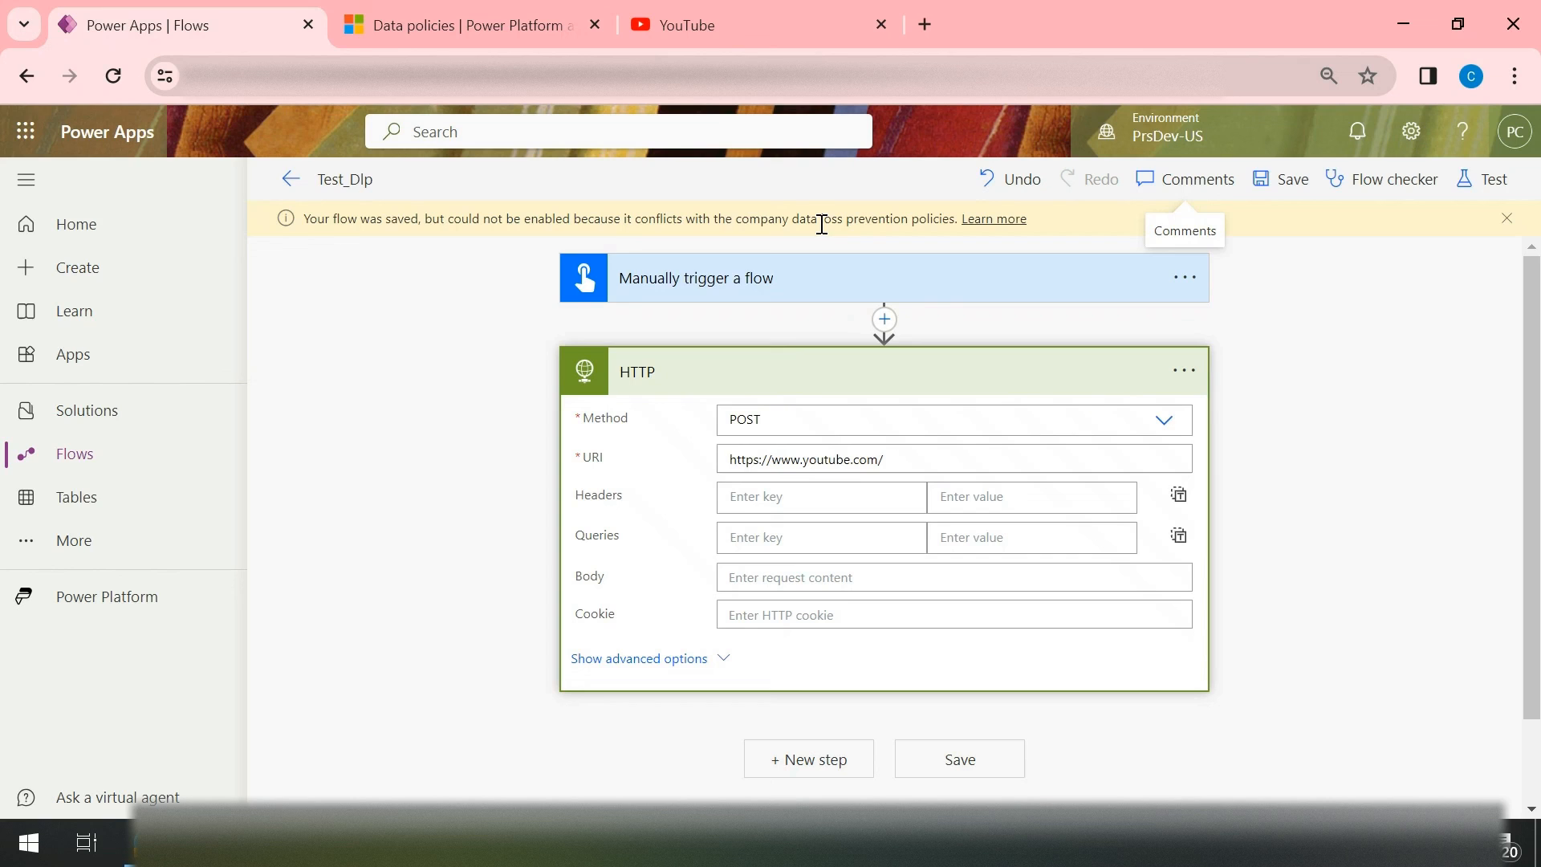
Step: Go back to the flows list, check the Test_Dlp flow's status on its details page, and switch to the PowerPoint slide show
click(292, 184)
click(438, 430)
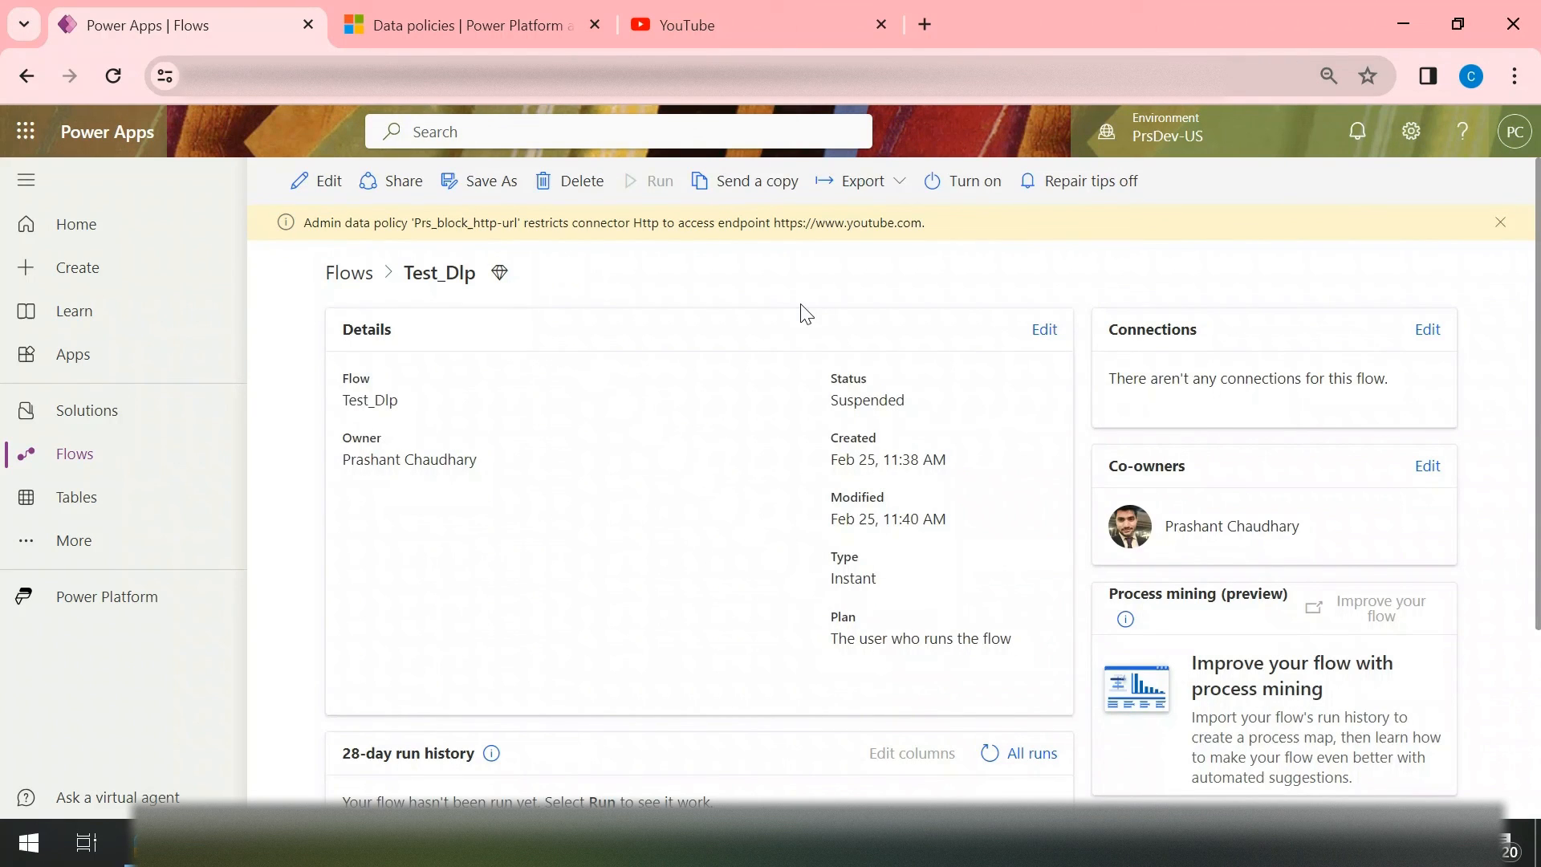
key(alt+Tab)
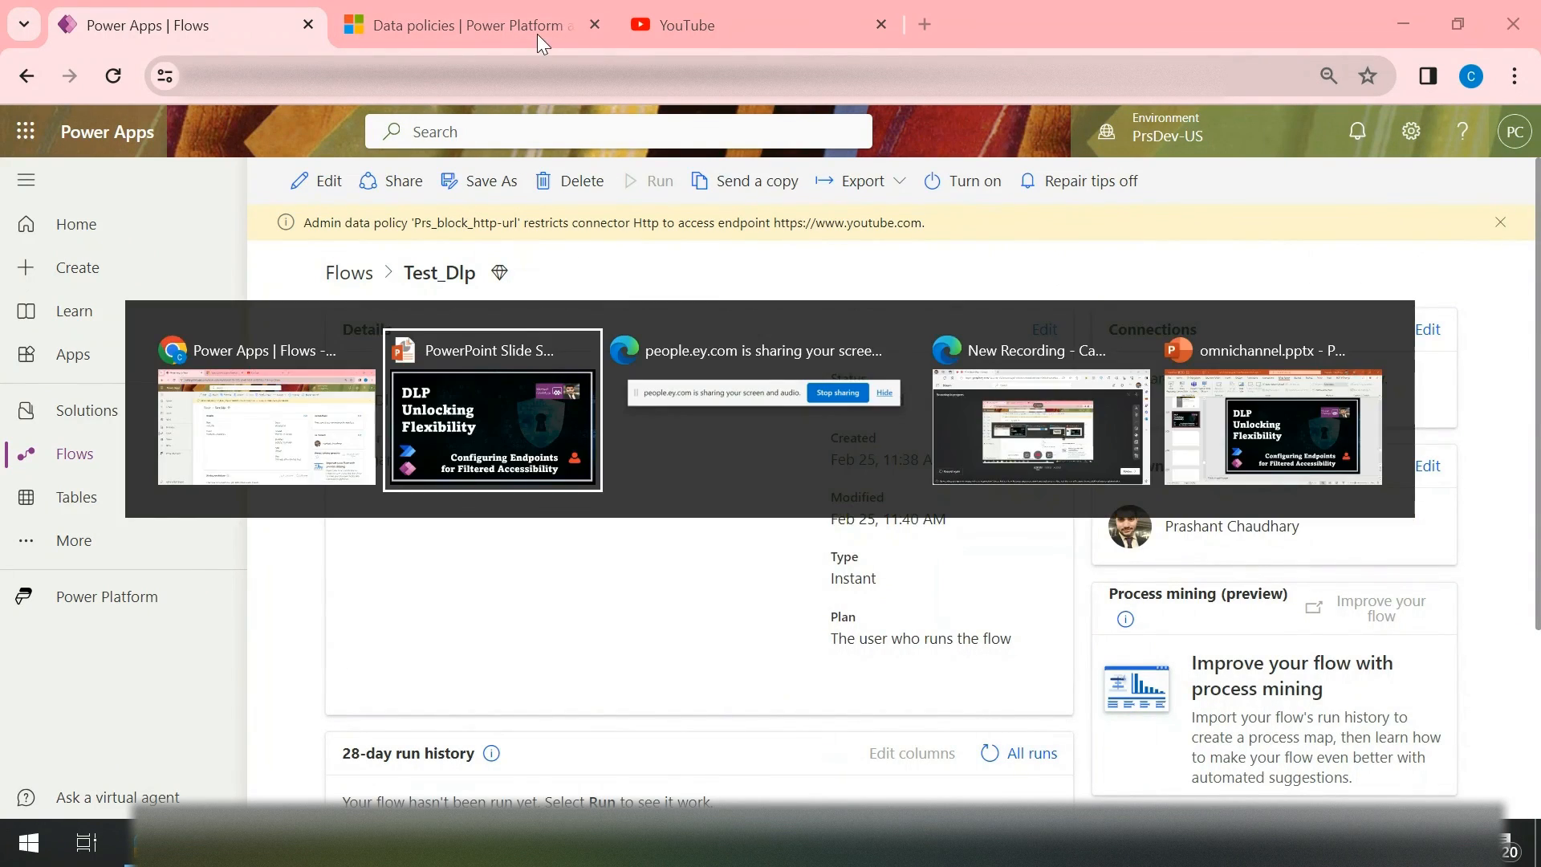